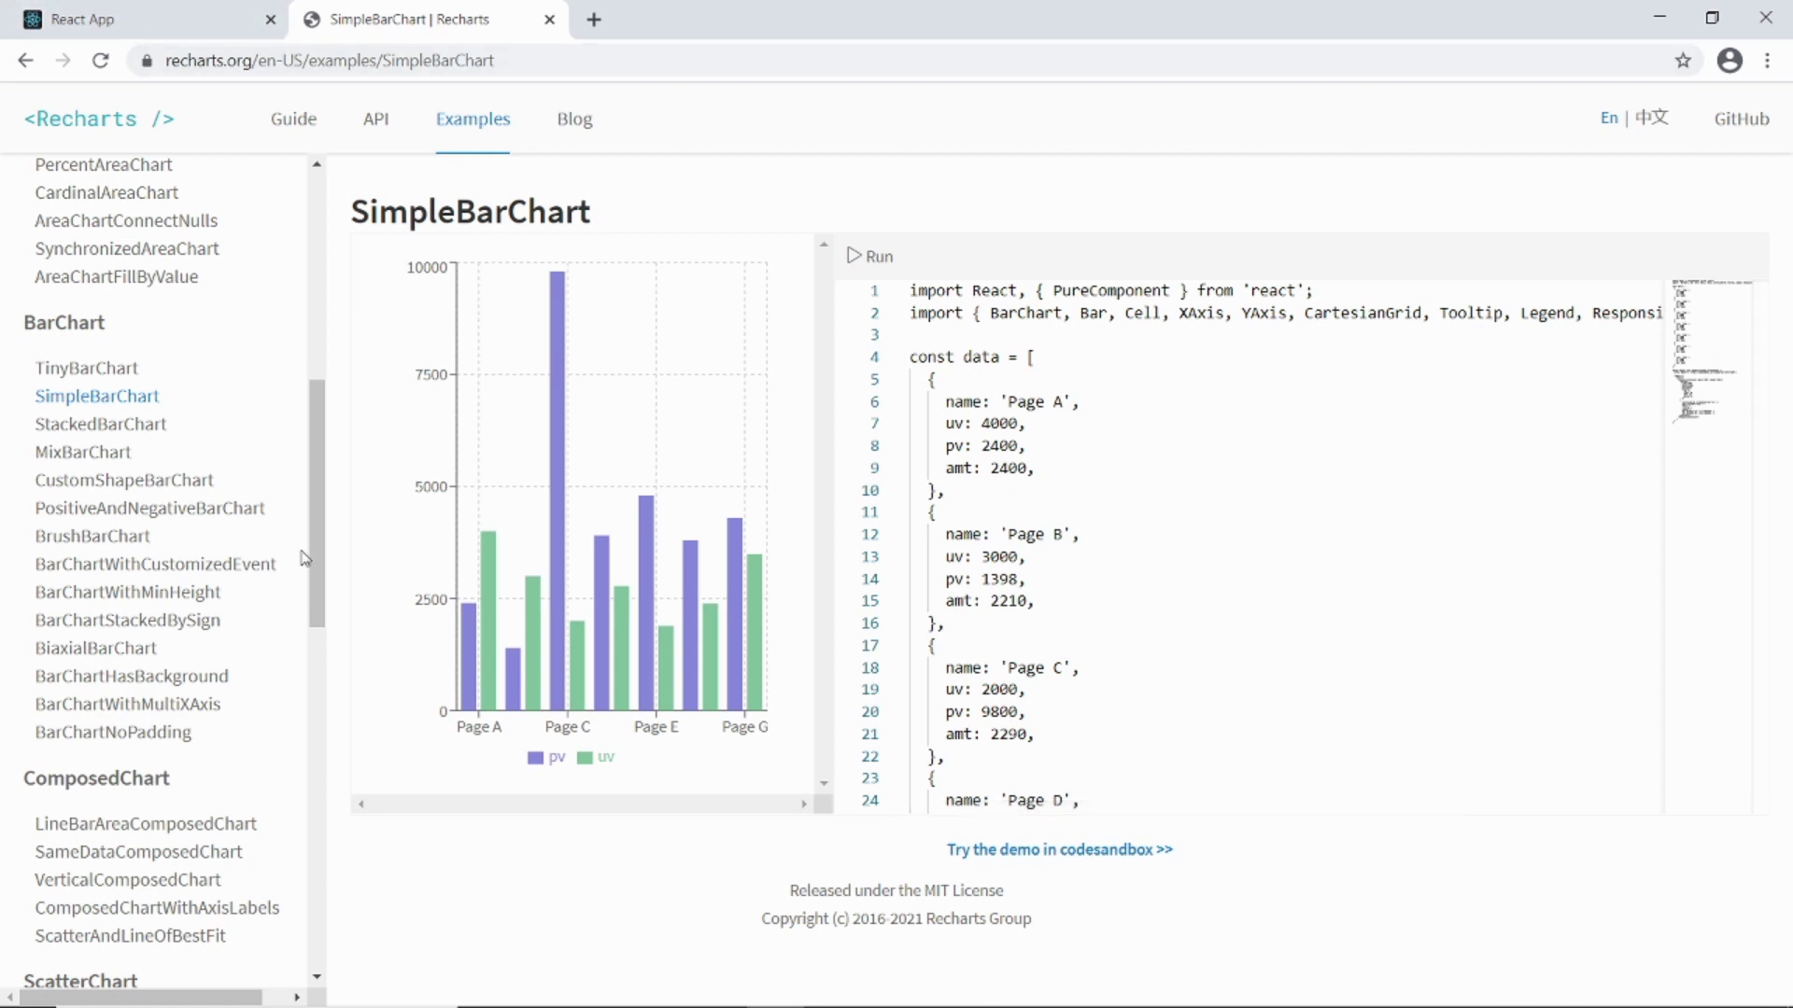
pyautogui.moveTo(316, 553); pyautogui.dragTo(333, 183)
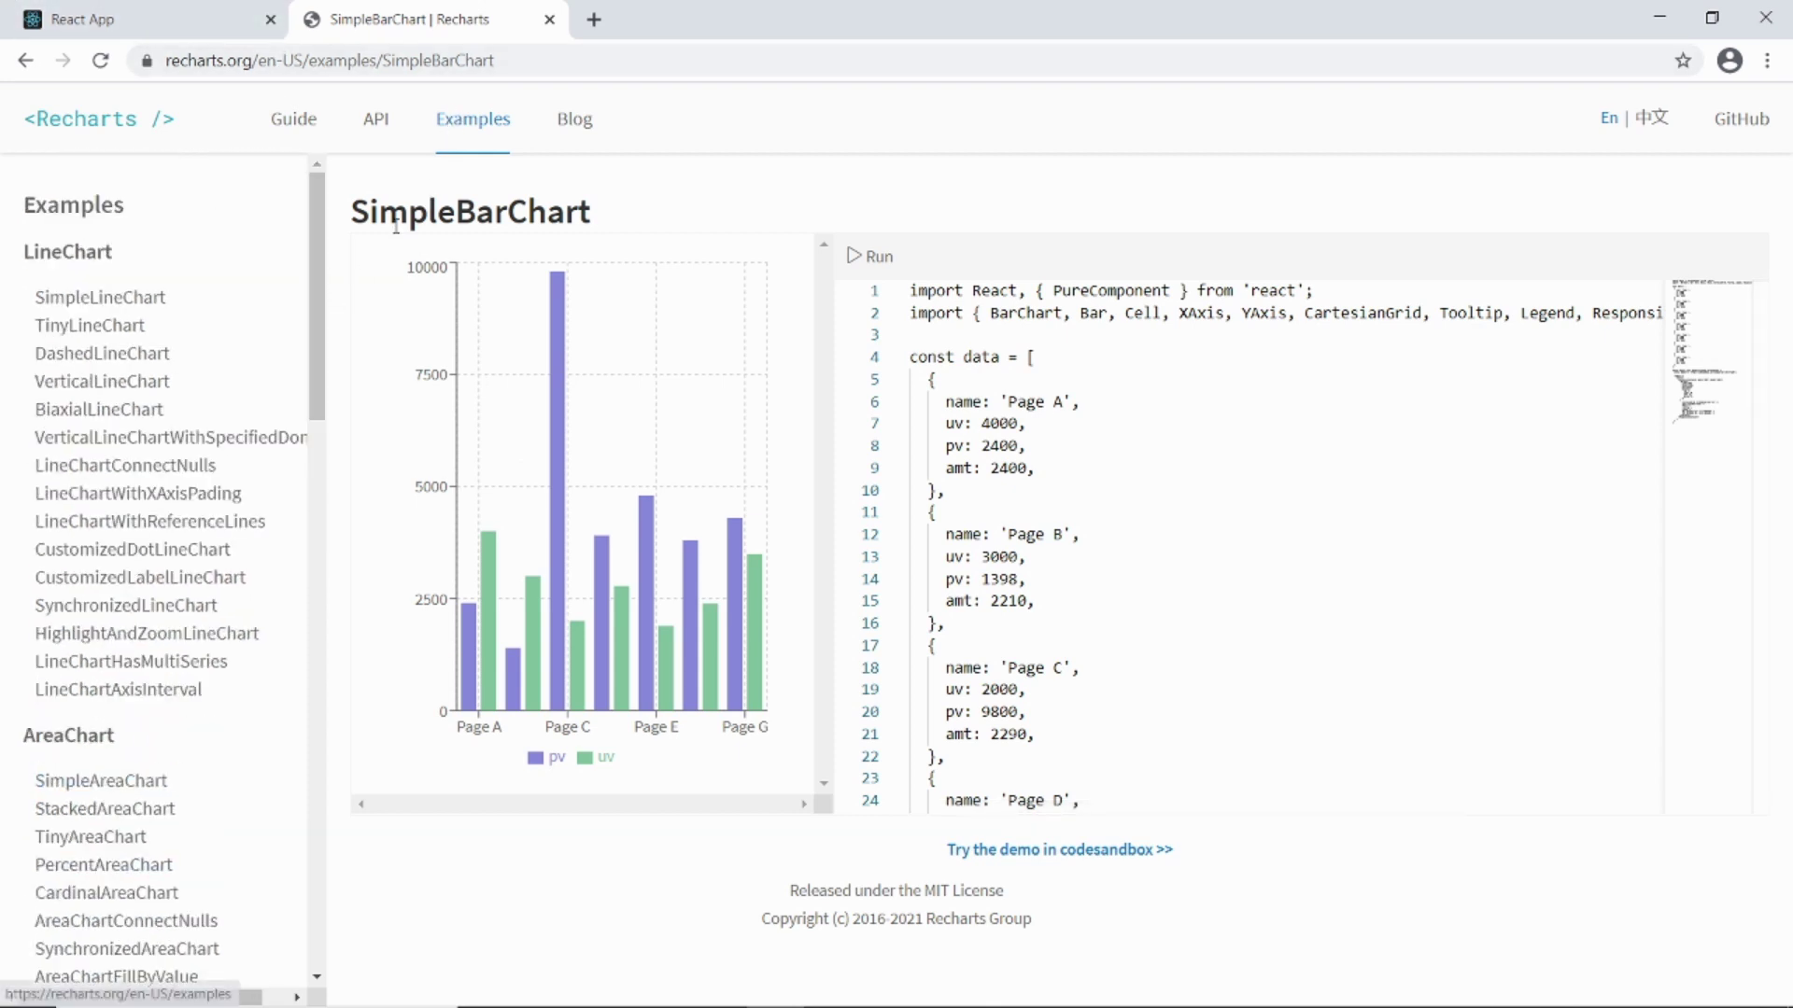
pyautogui.moveTo(315, 347)
pyautogui.mouseDown()
pyautogui.moveTo(306, 501)
pyautogui.moveTo(286, 493)
pyautogui.moveTo(296, 562)
pyautogui.mouseUp()
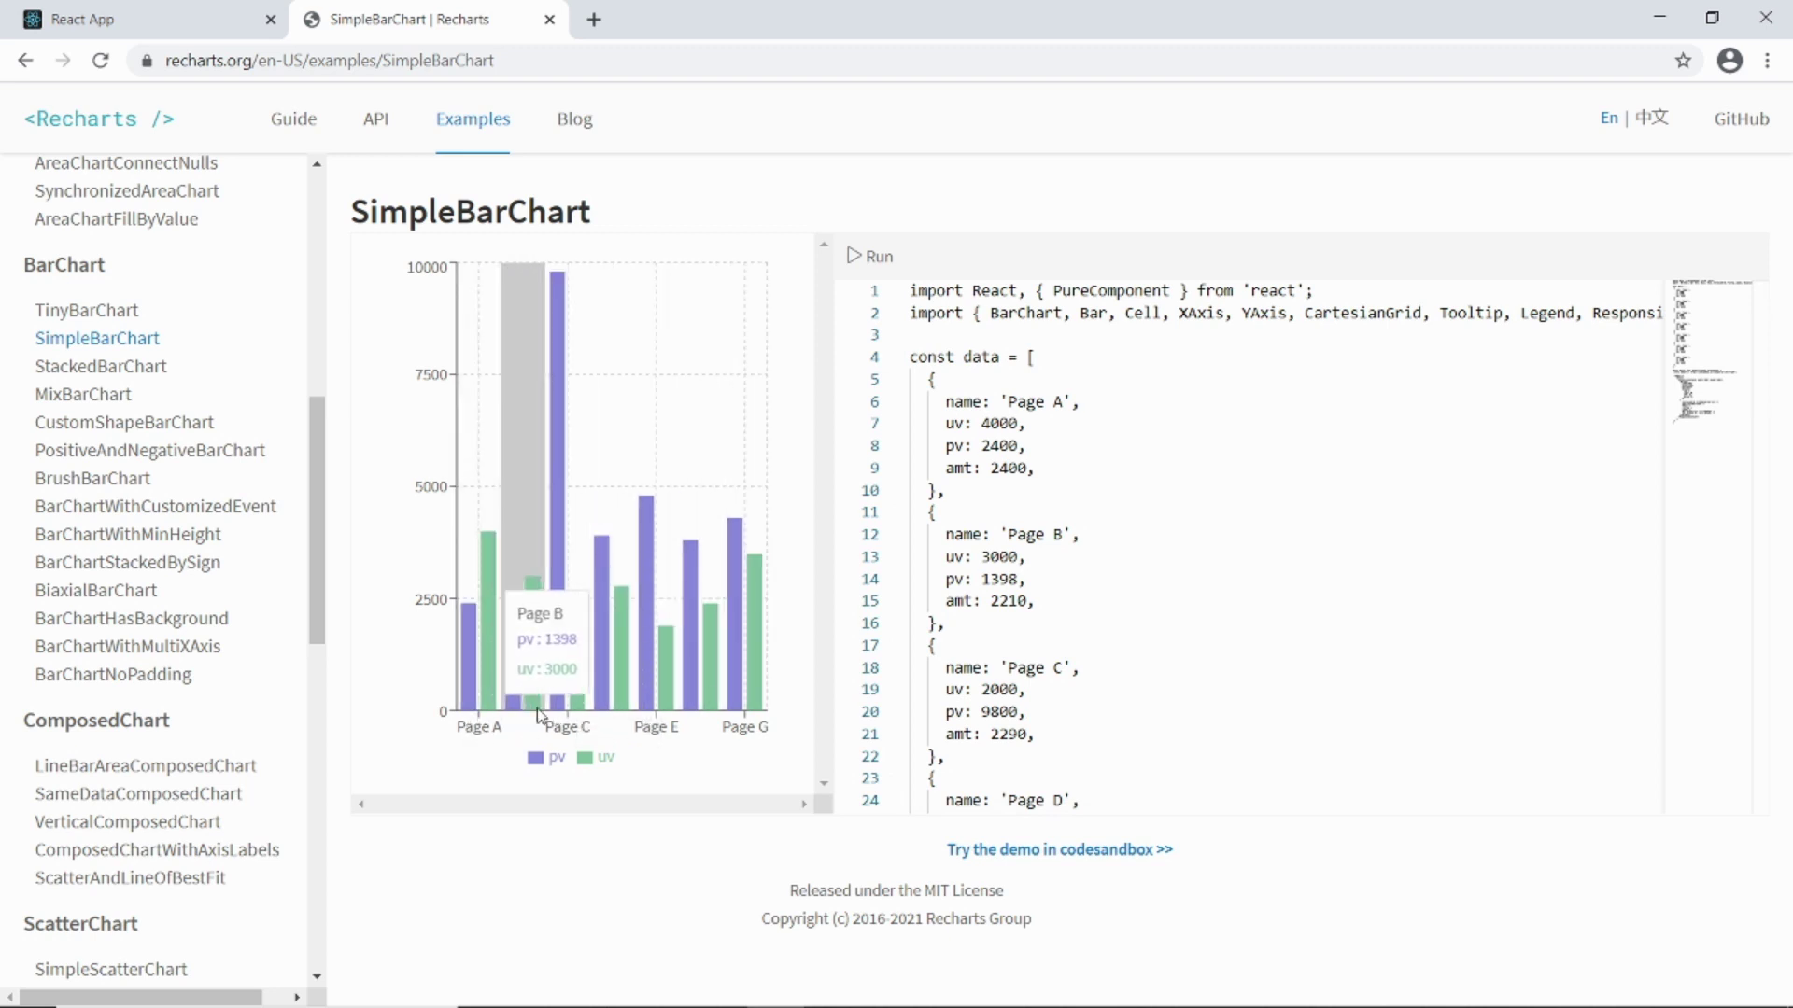
pyautogui.moveTo(700, 630)
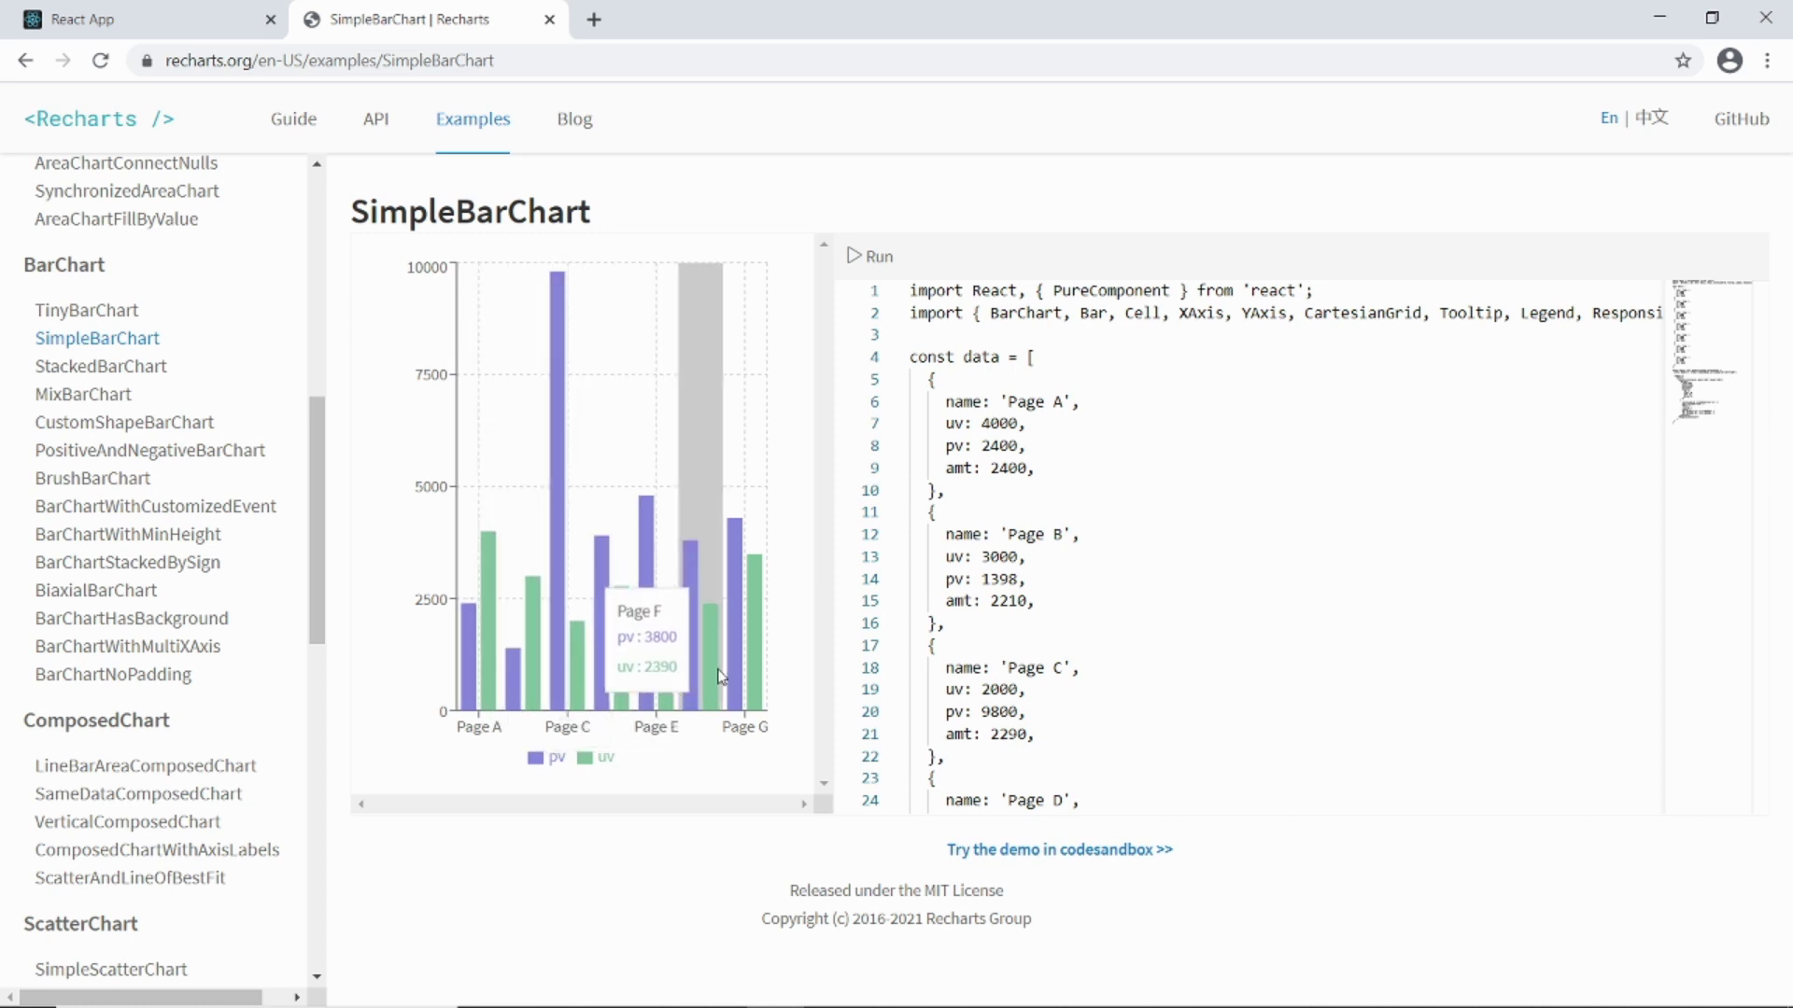
# Select and copy all of the Recharts SimpleBarChart example code, then switch to VS Code.
pyautogui.click(1037, 438)
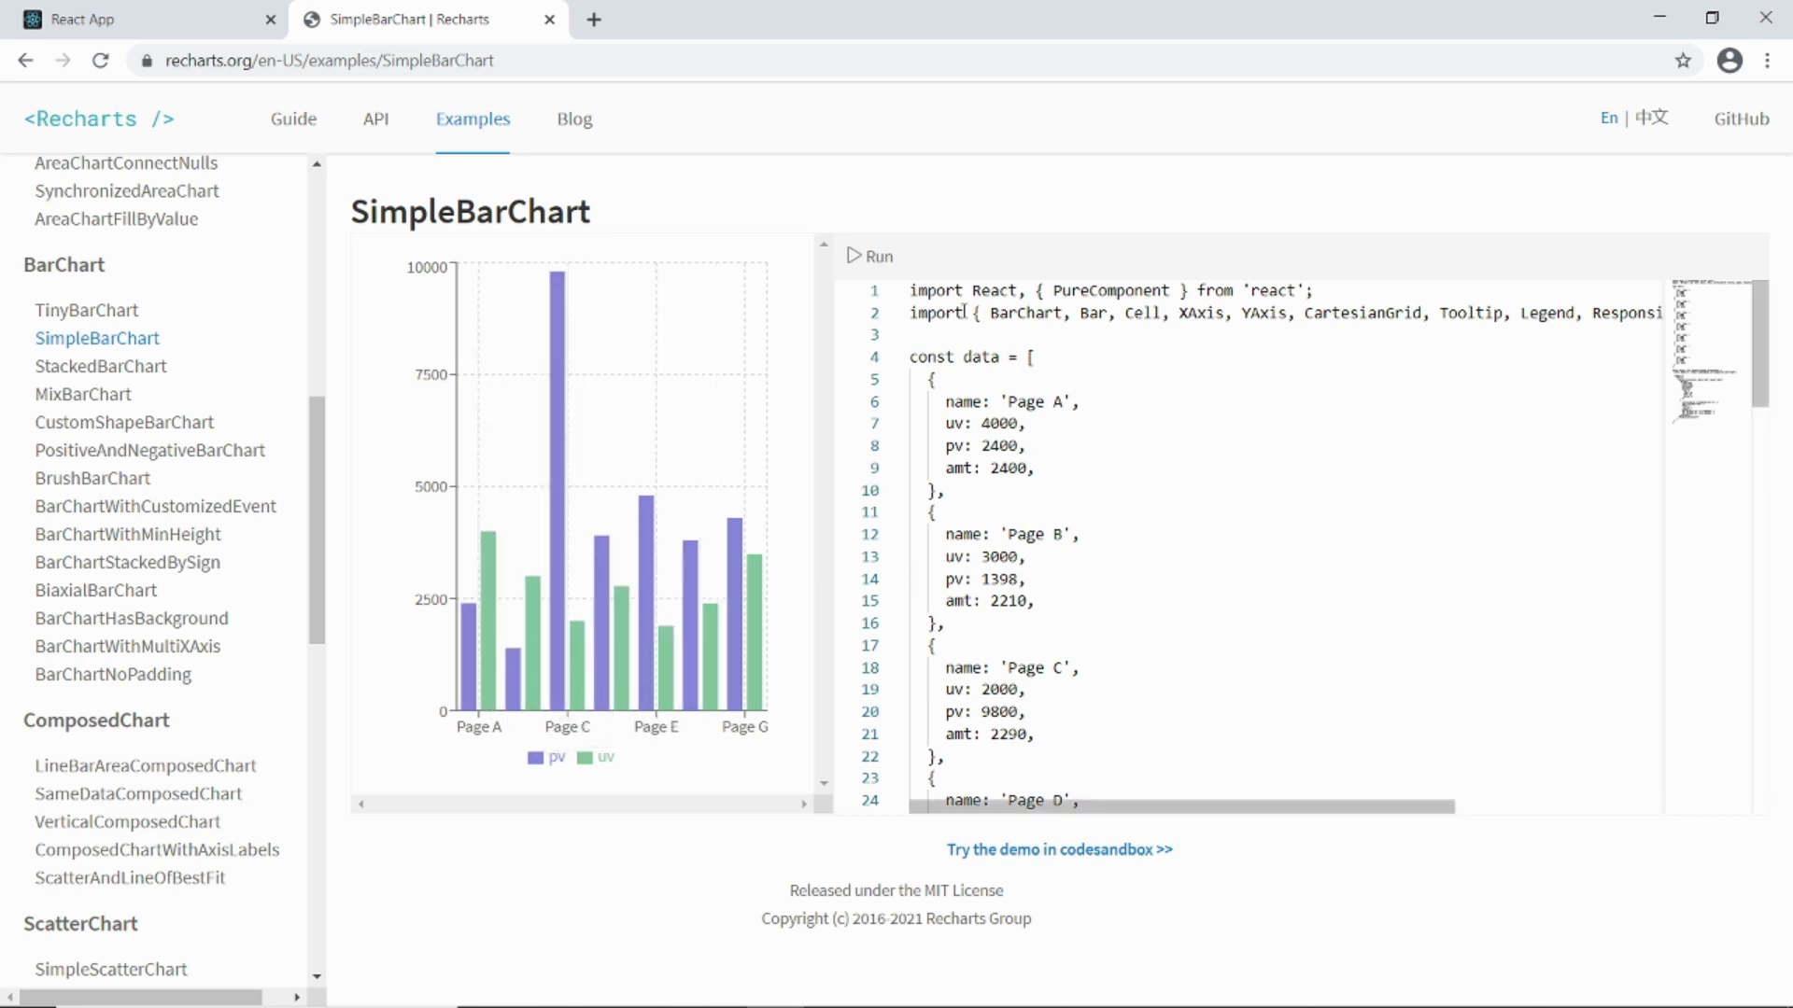
pyautogui.hotkey('ctrl', 'a')
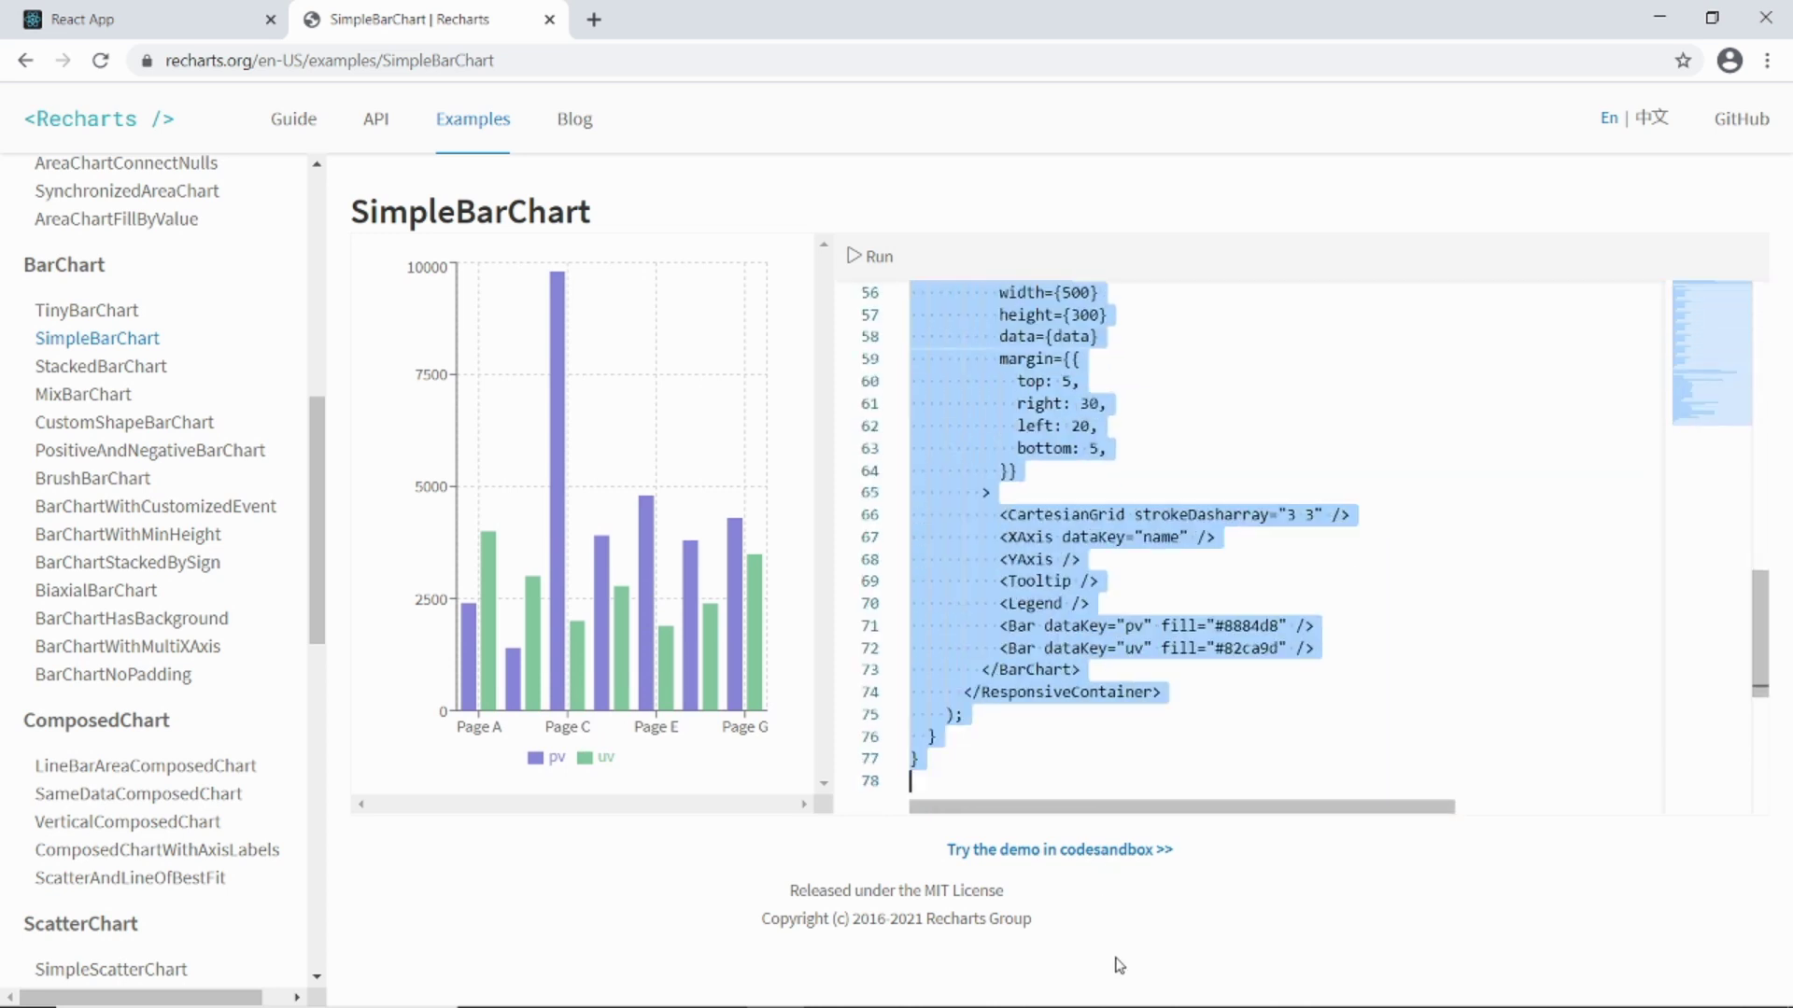
pyautogui.rightClick(1023, 605)
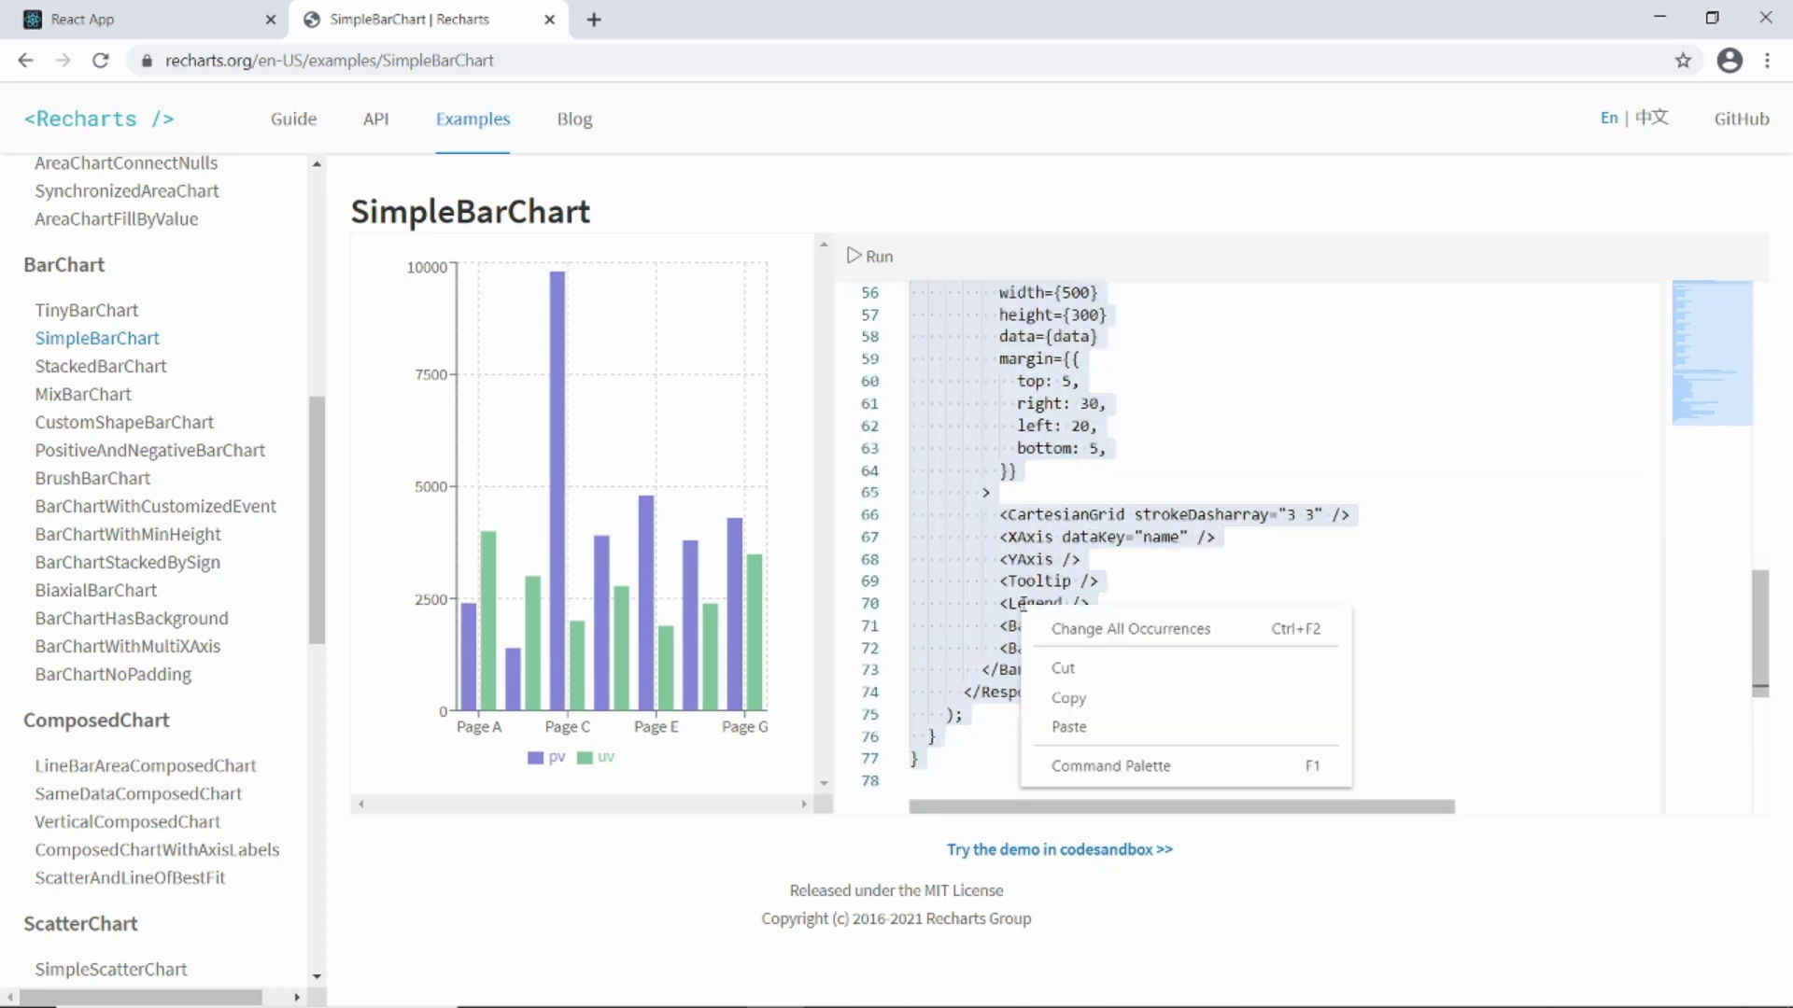
pyautogui.click(1069, 697)
pyautogui.click(717, 984)
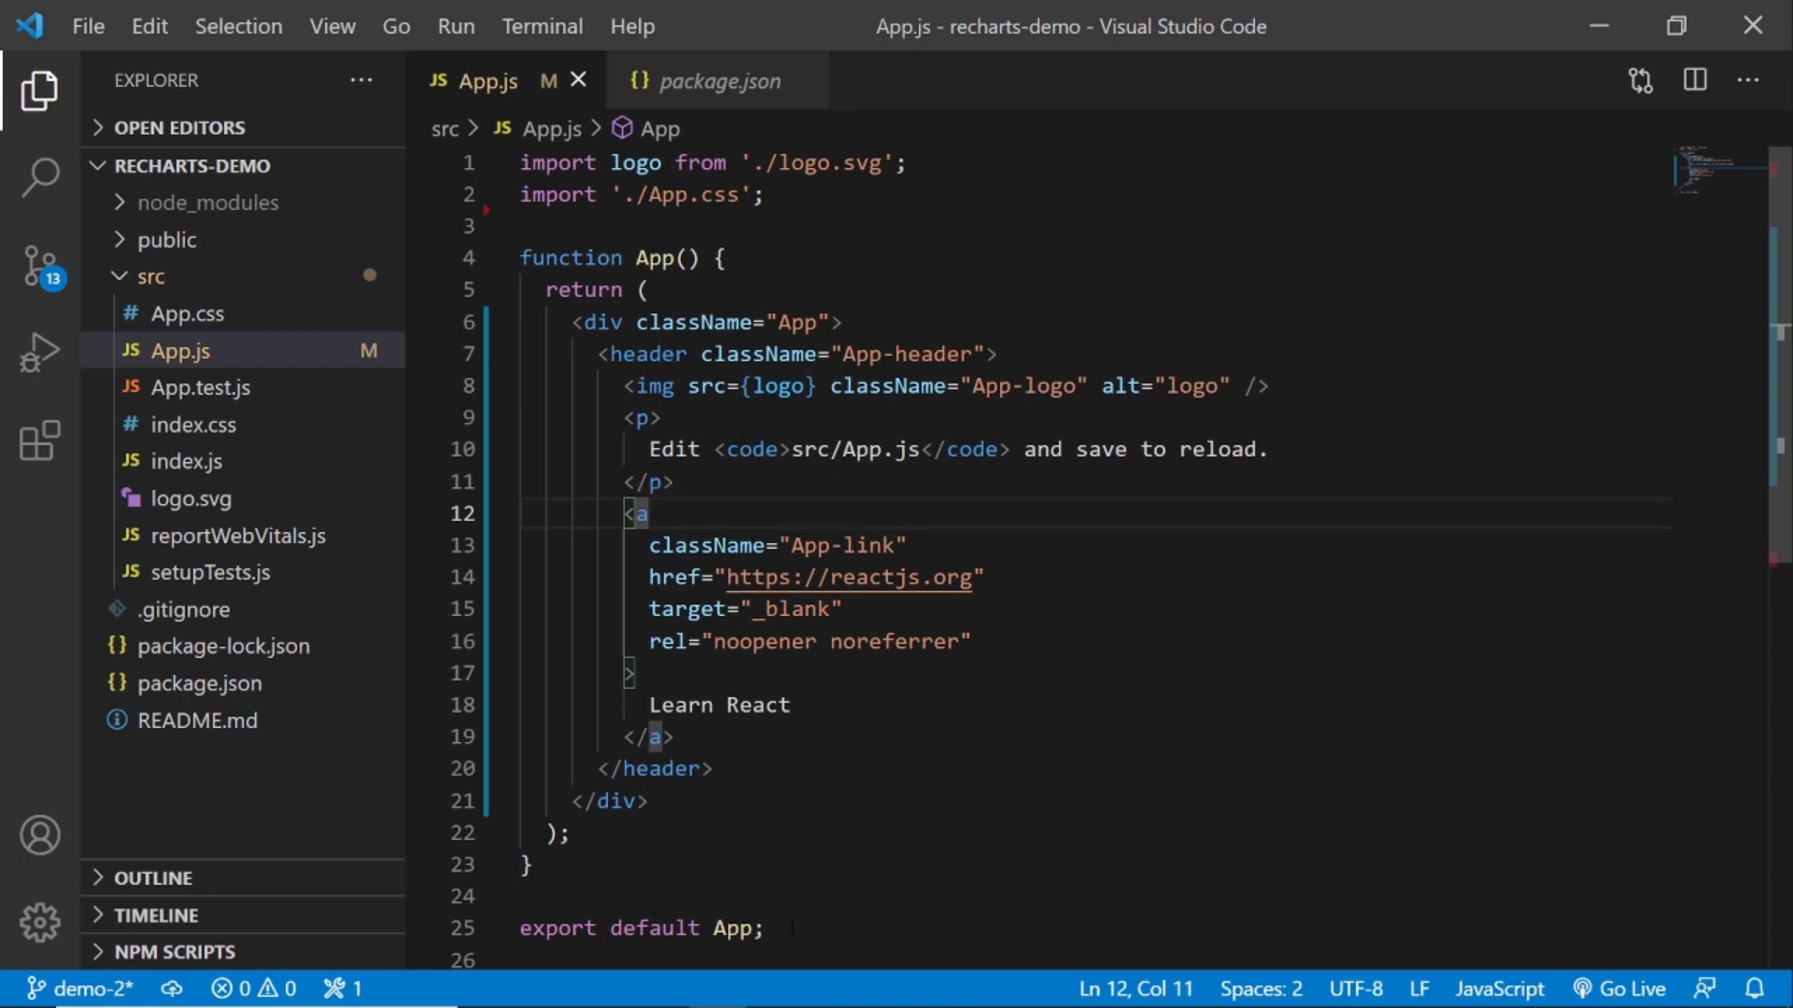
# Overwrite all of App.js with the copied SimpleBarChart example code.
pyautogui.hotkey('ctrl', 'a')
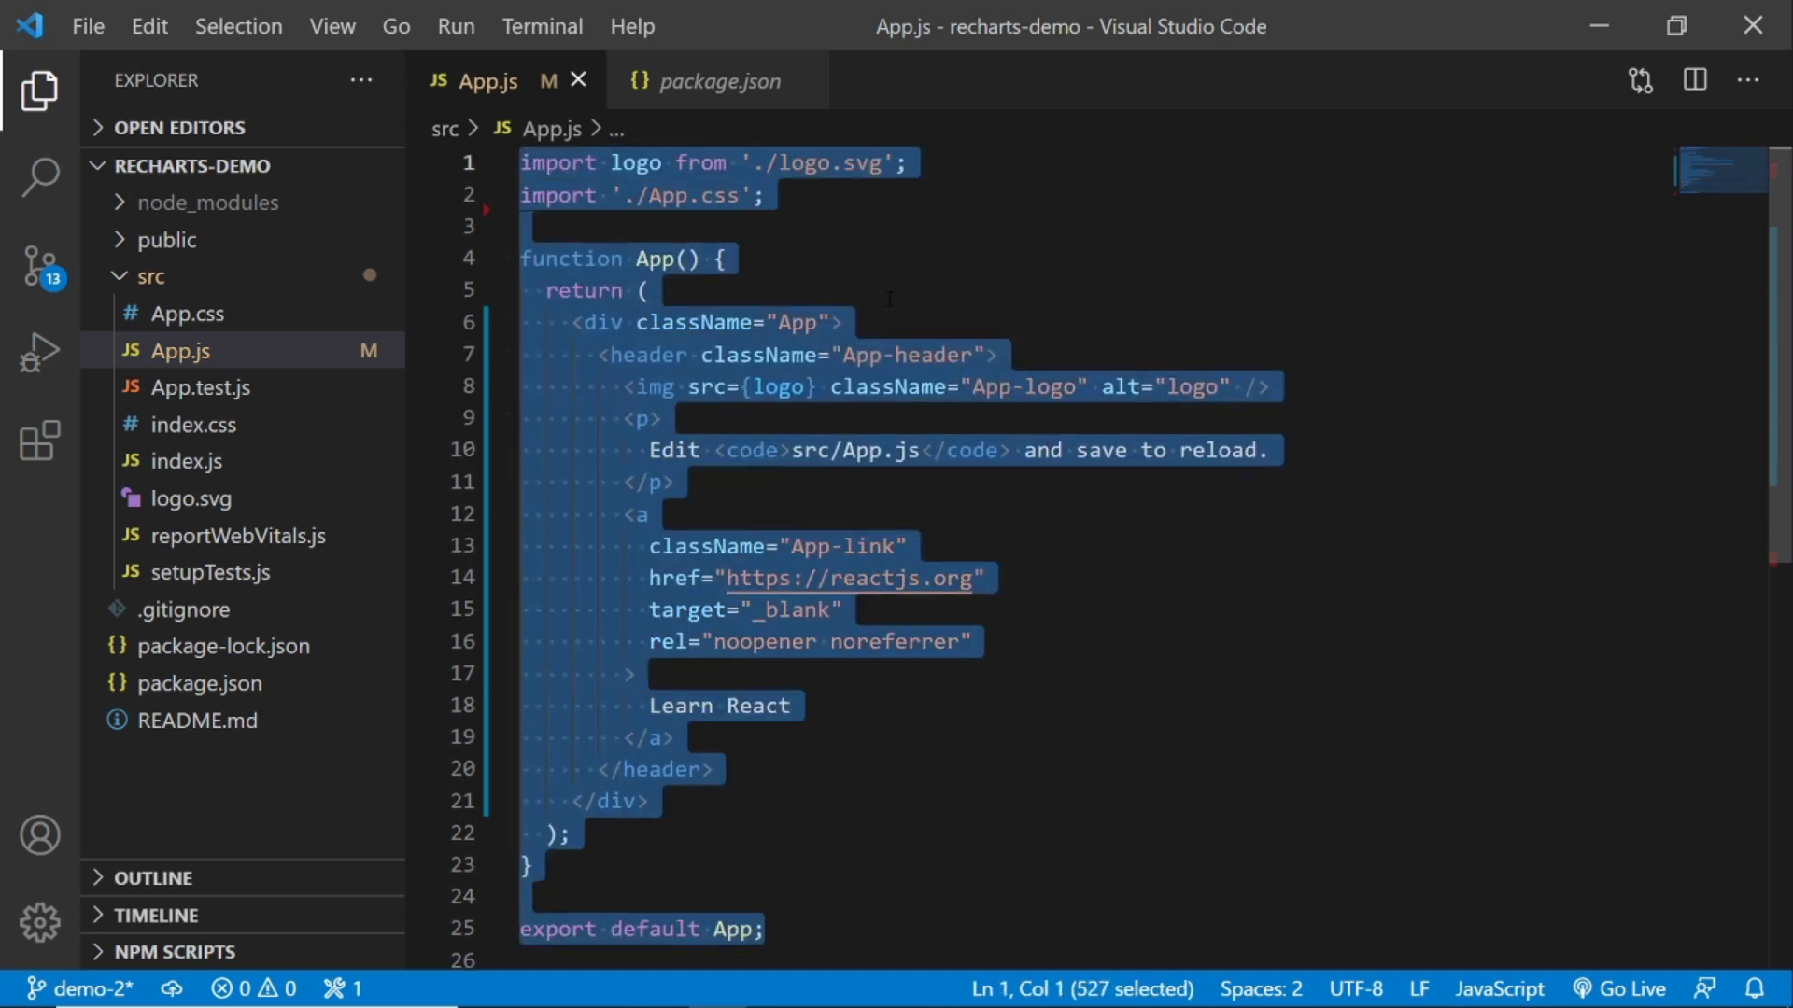
pyautogui.hotkey('ctrl', 'v')
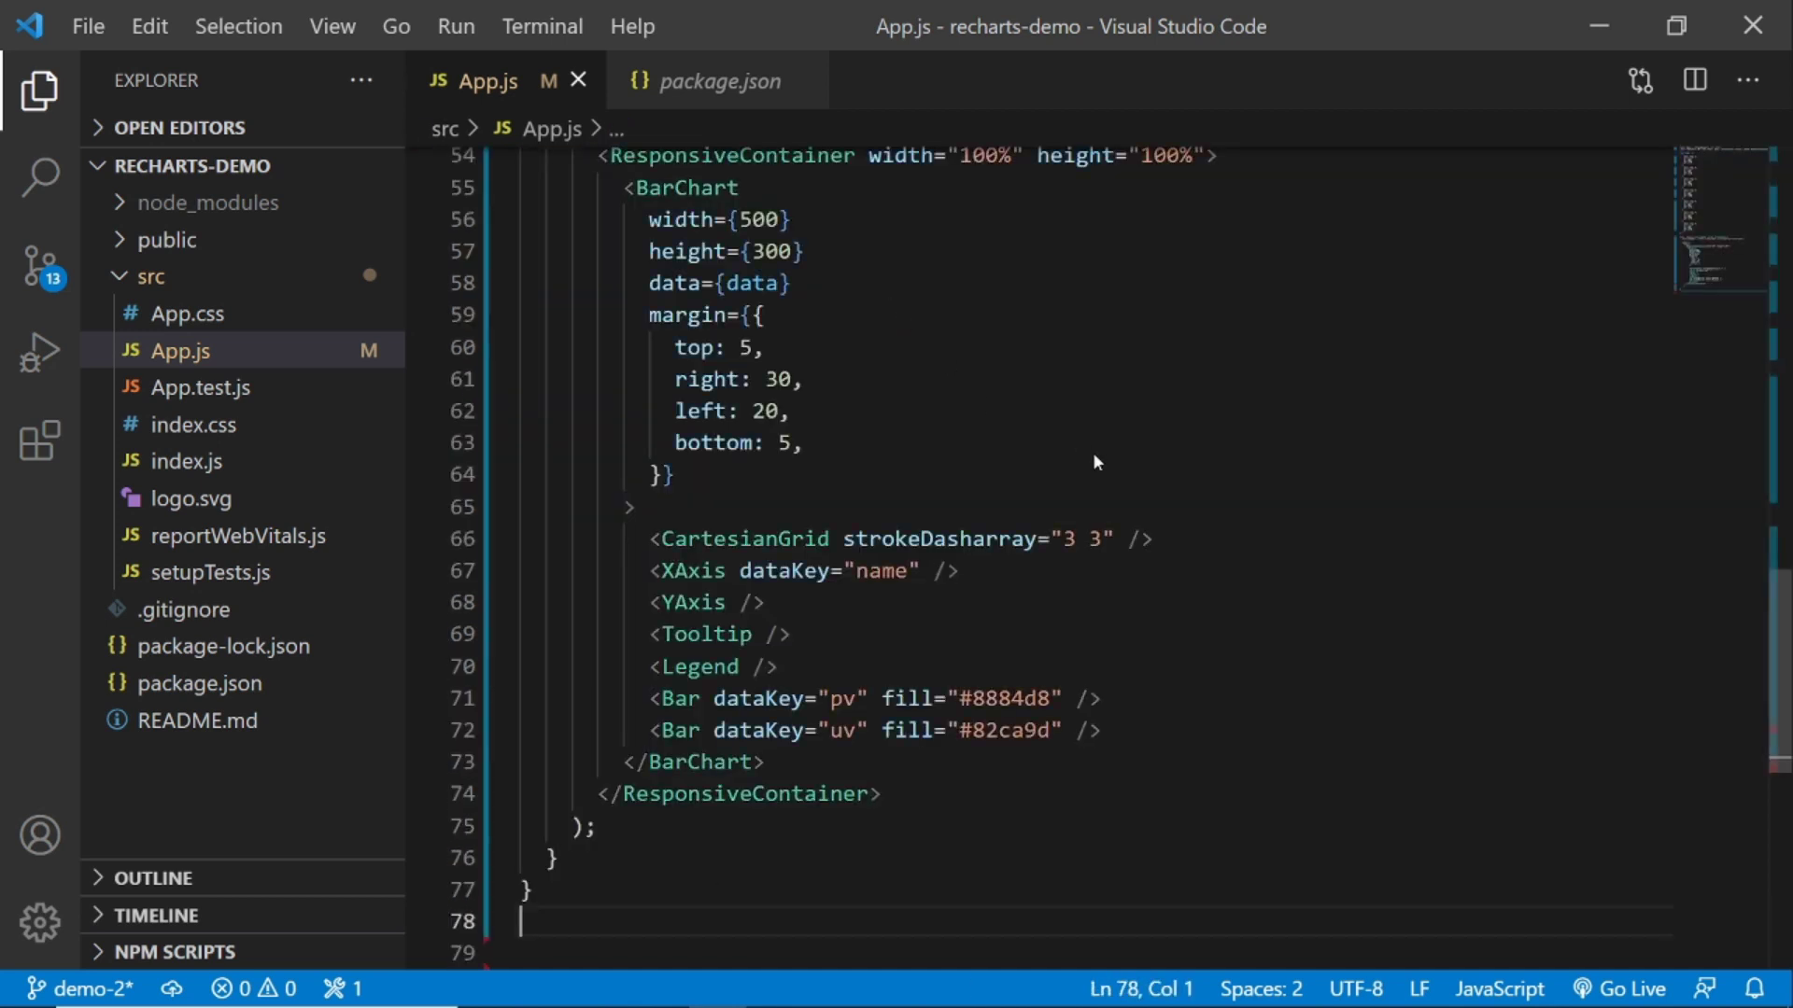
pyautogui.scroll(5, 1093, 453)
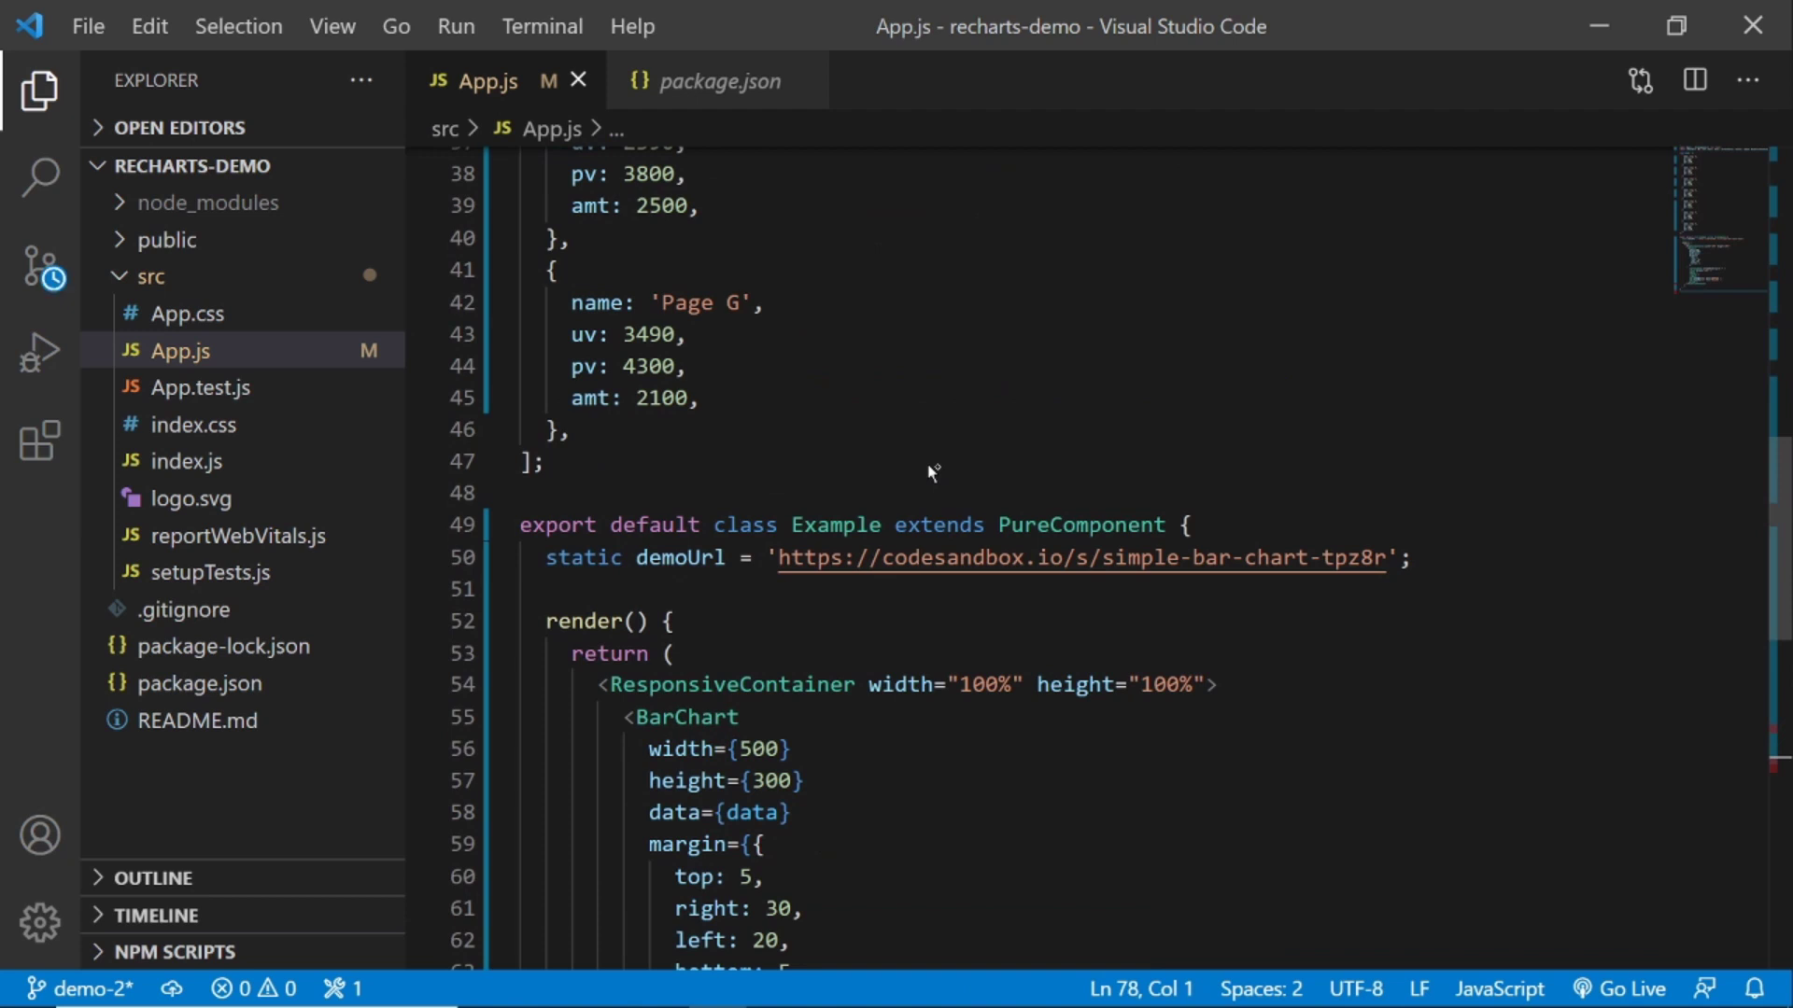
pyautogui.scroll(12, 932, 472)
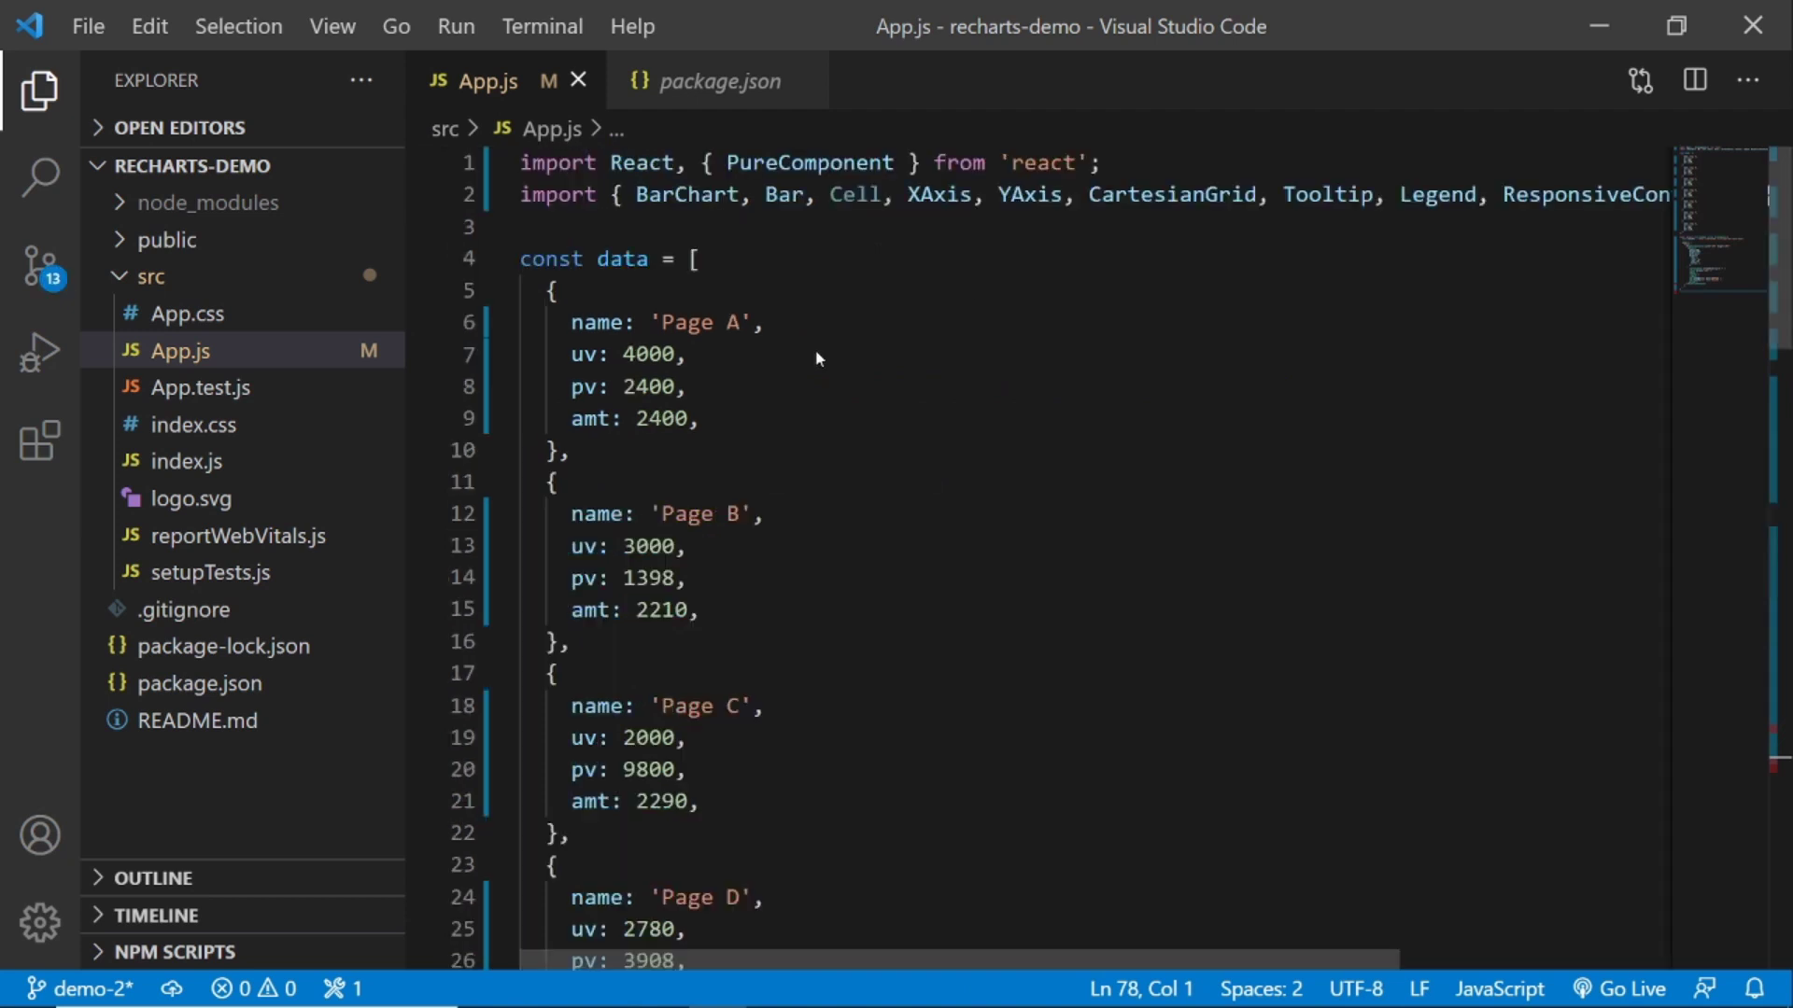
pyautogui.scroll(-5, 851, 525)
pyautogui.scroll(-5, 931, 528)
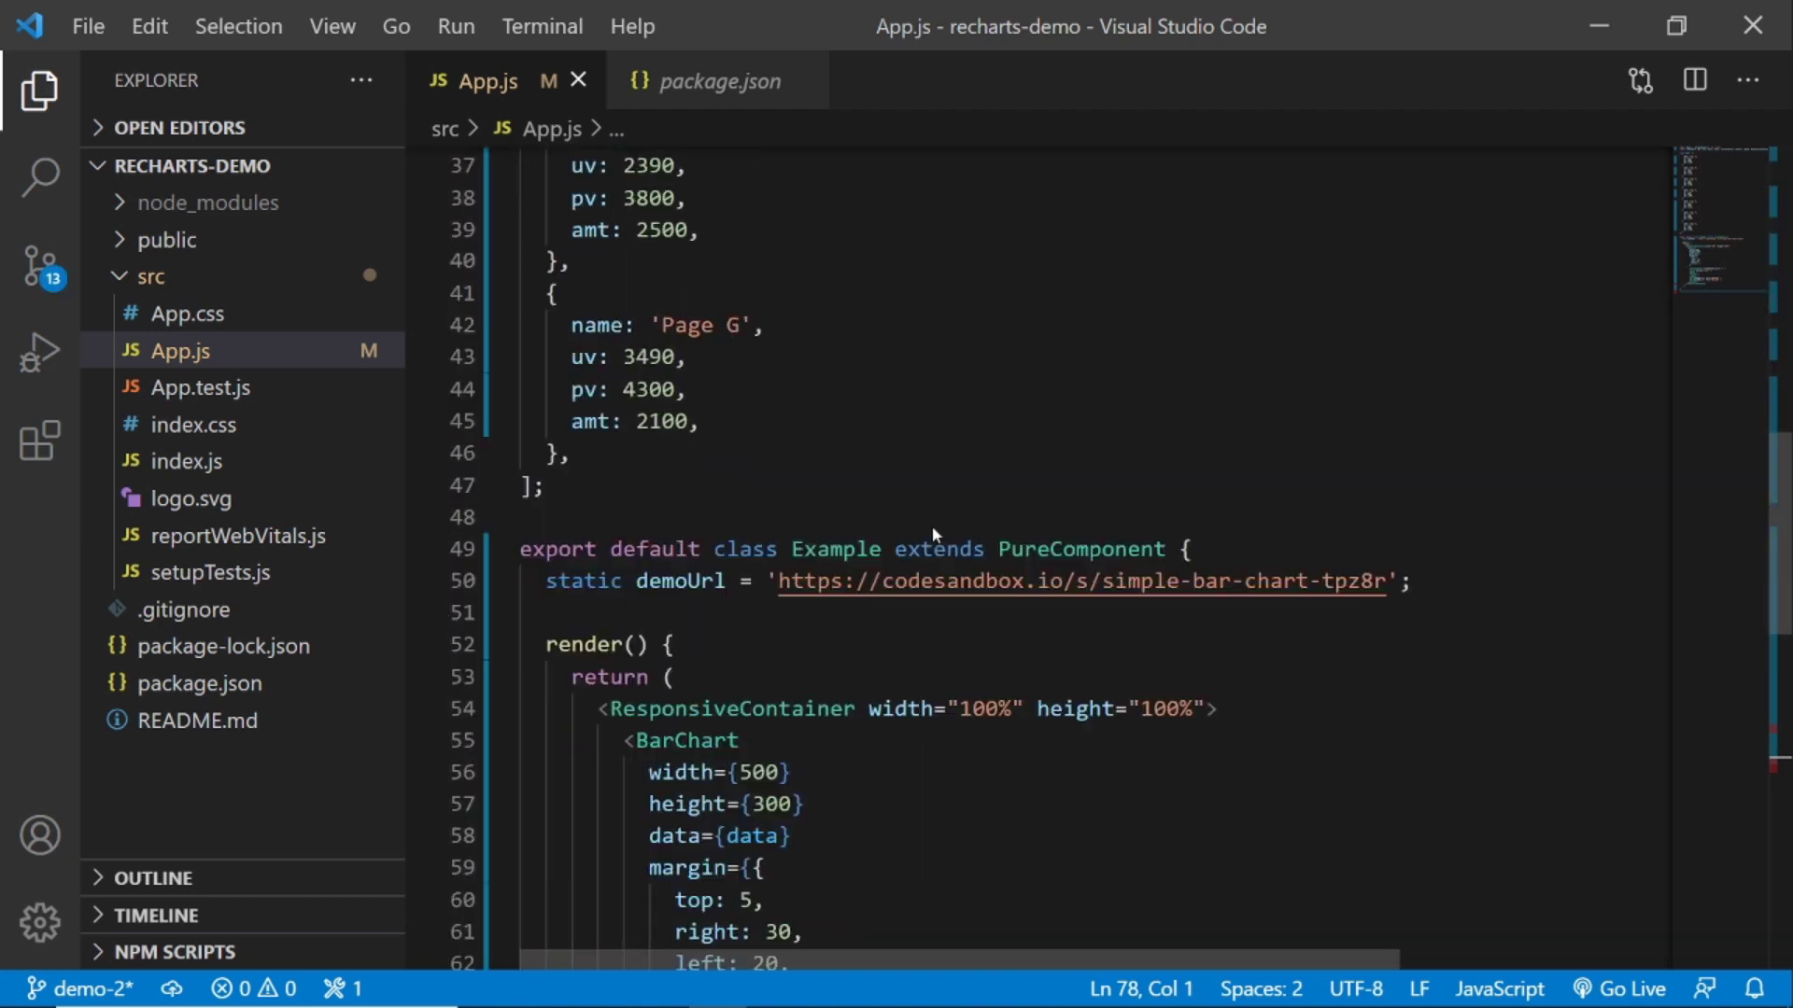
pyautogui.scroll(-4, 931, 525)
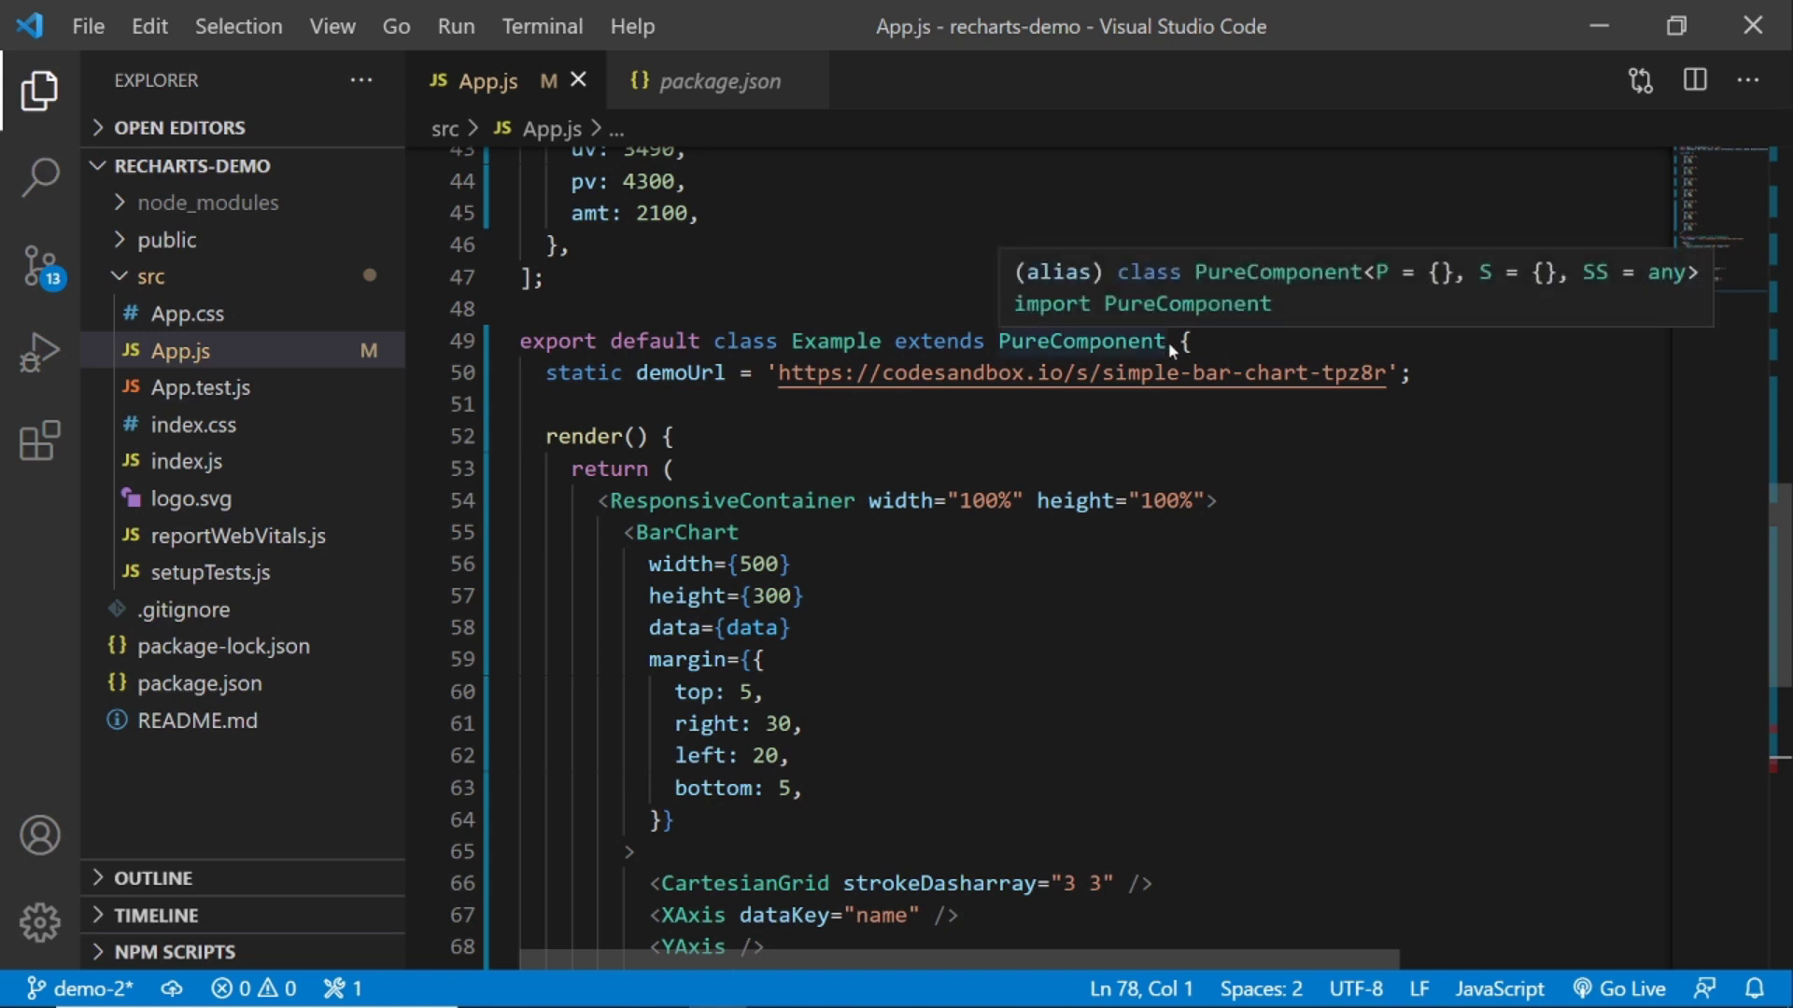
# Swap the class declaration for function App() and delete the demoUrl and render() lines.
pyautogui.moveTo(1169, 341); pyautogui.dragTo(714, 341)
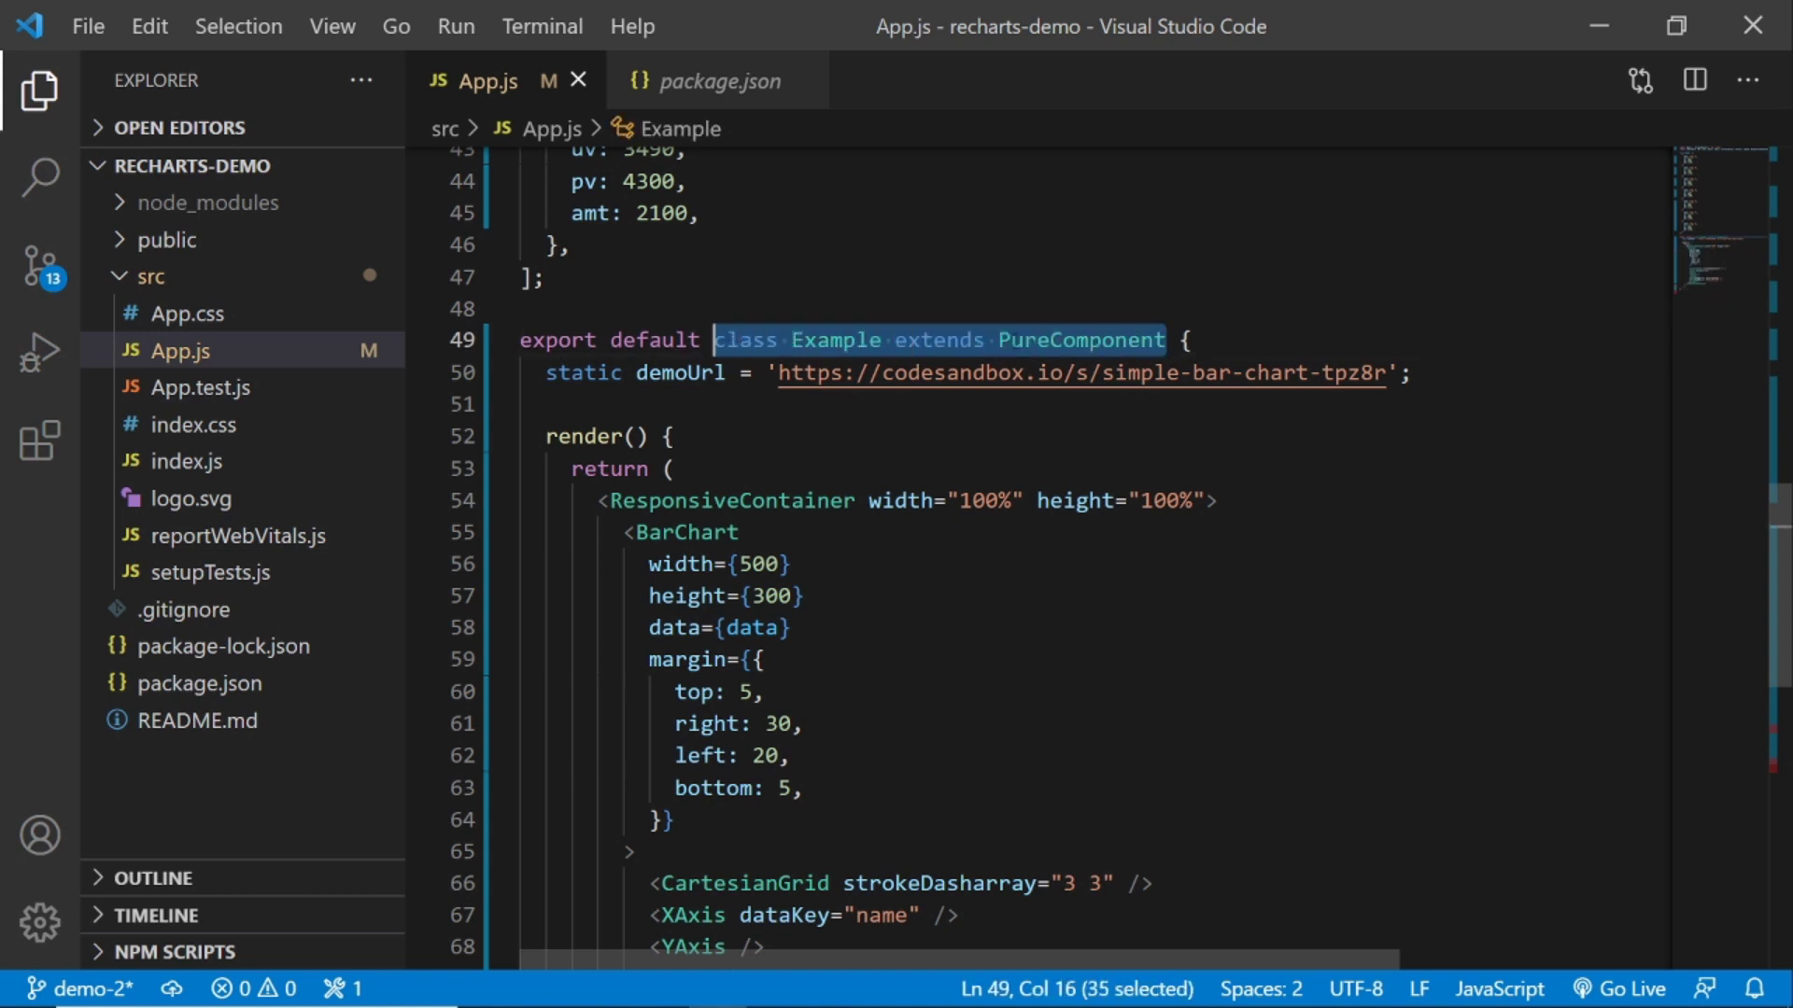
pyautogui.write('fu')
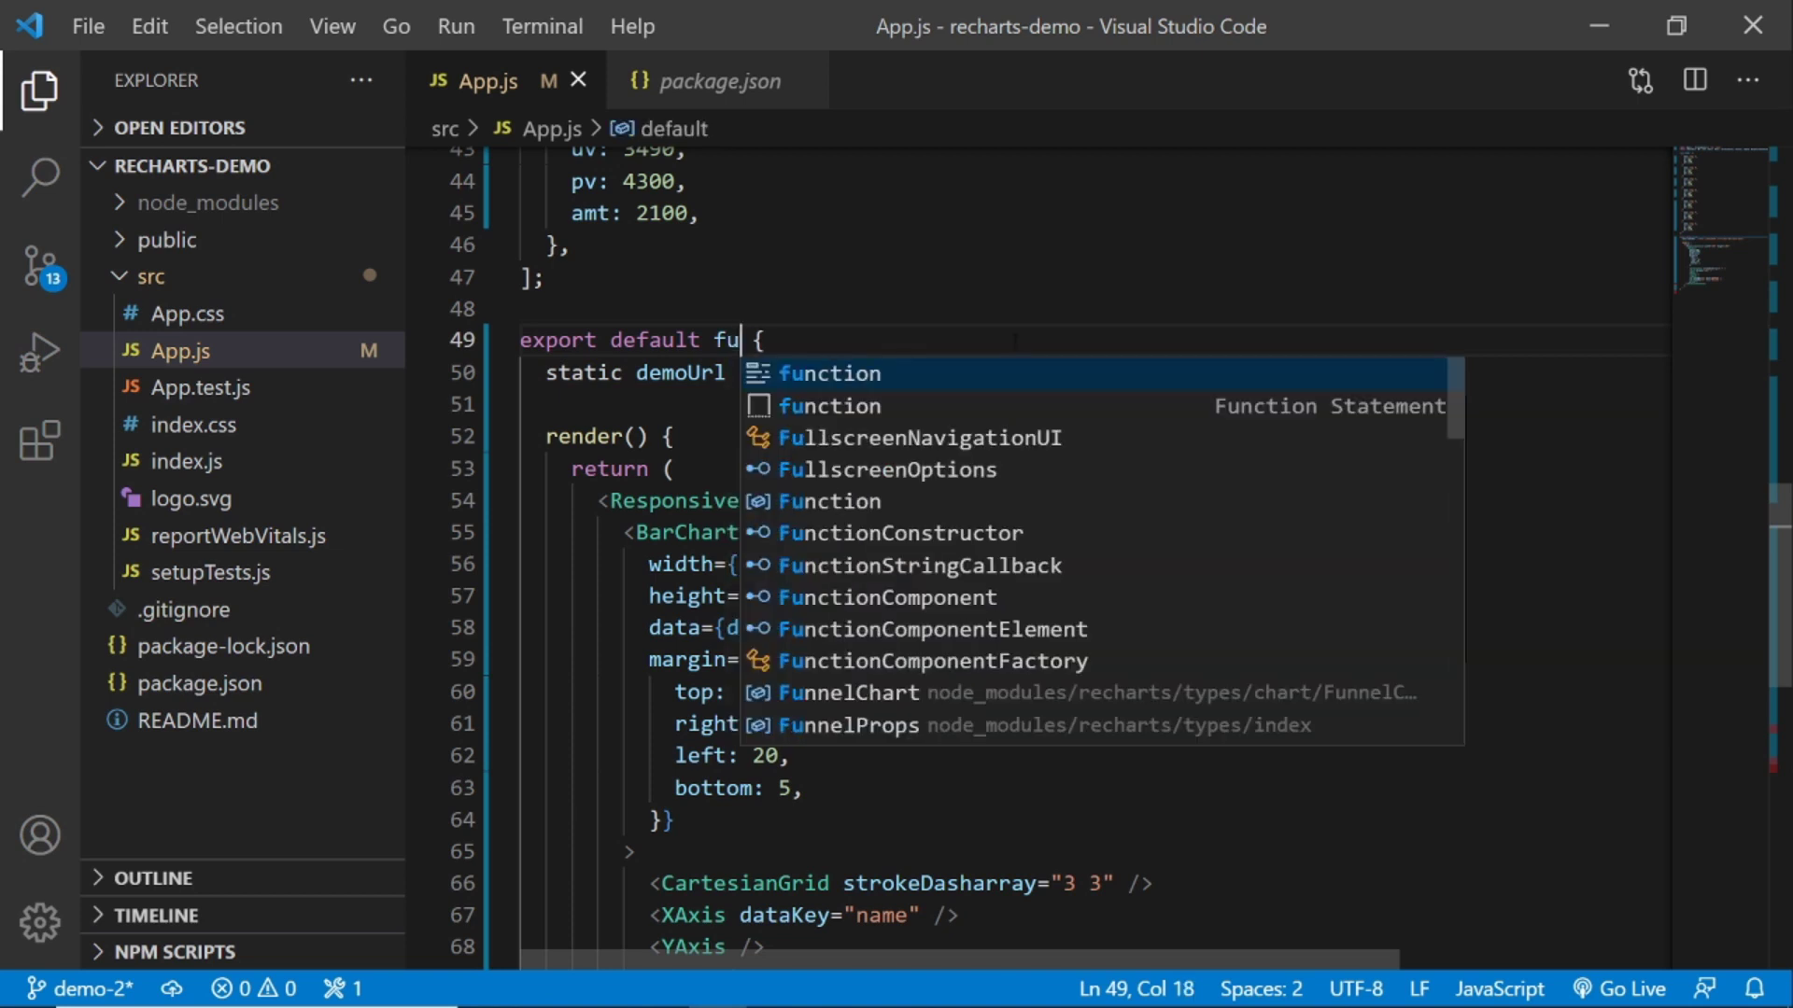
pyautogui.write('nction')
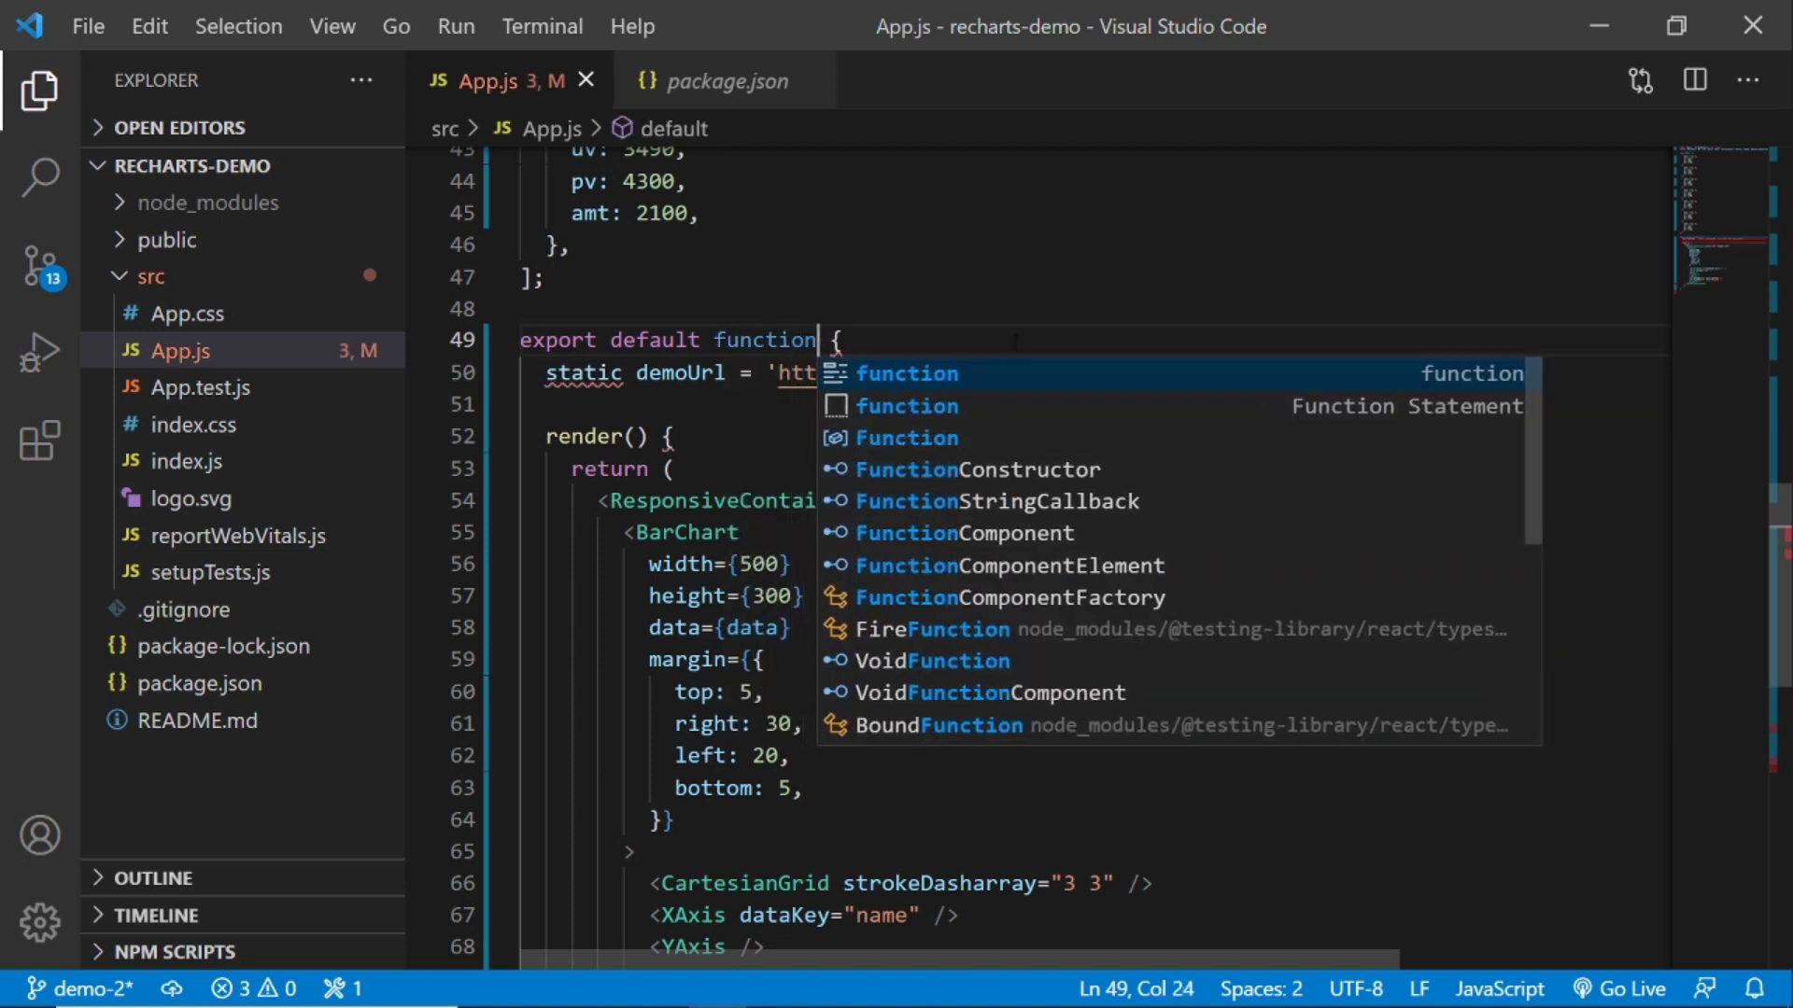
pyautogui.write(' A ')
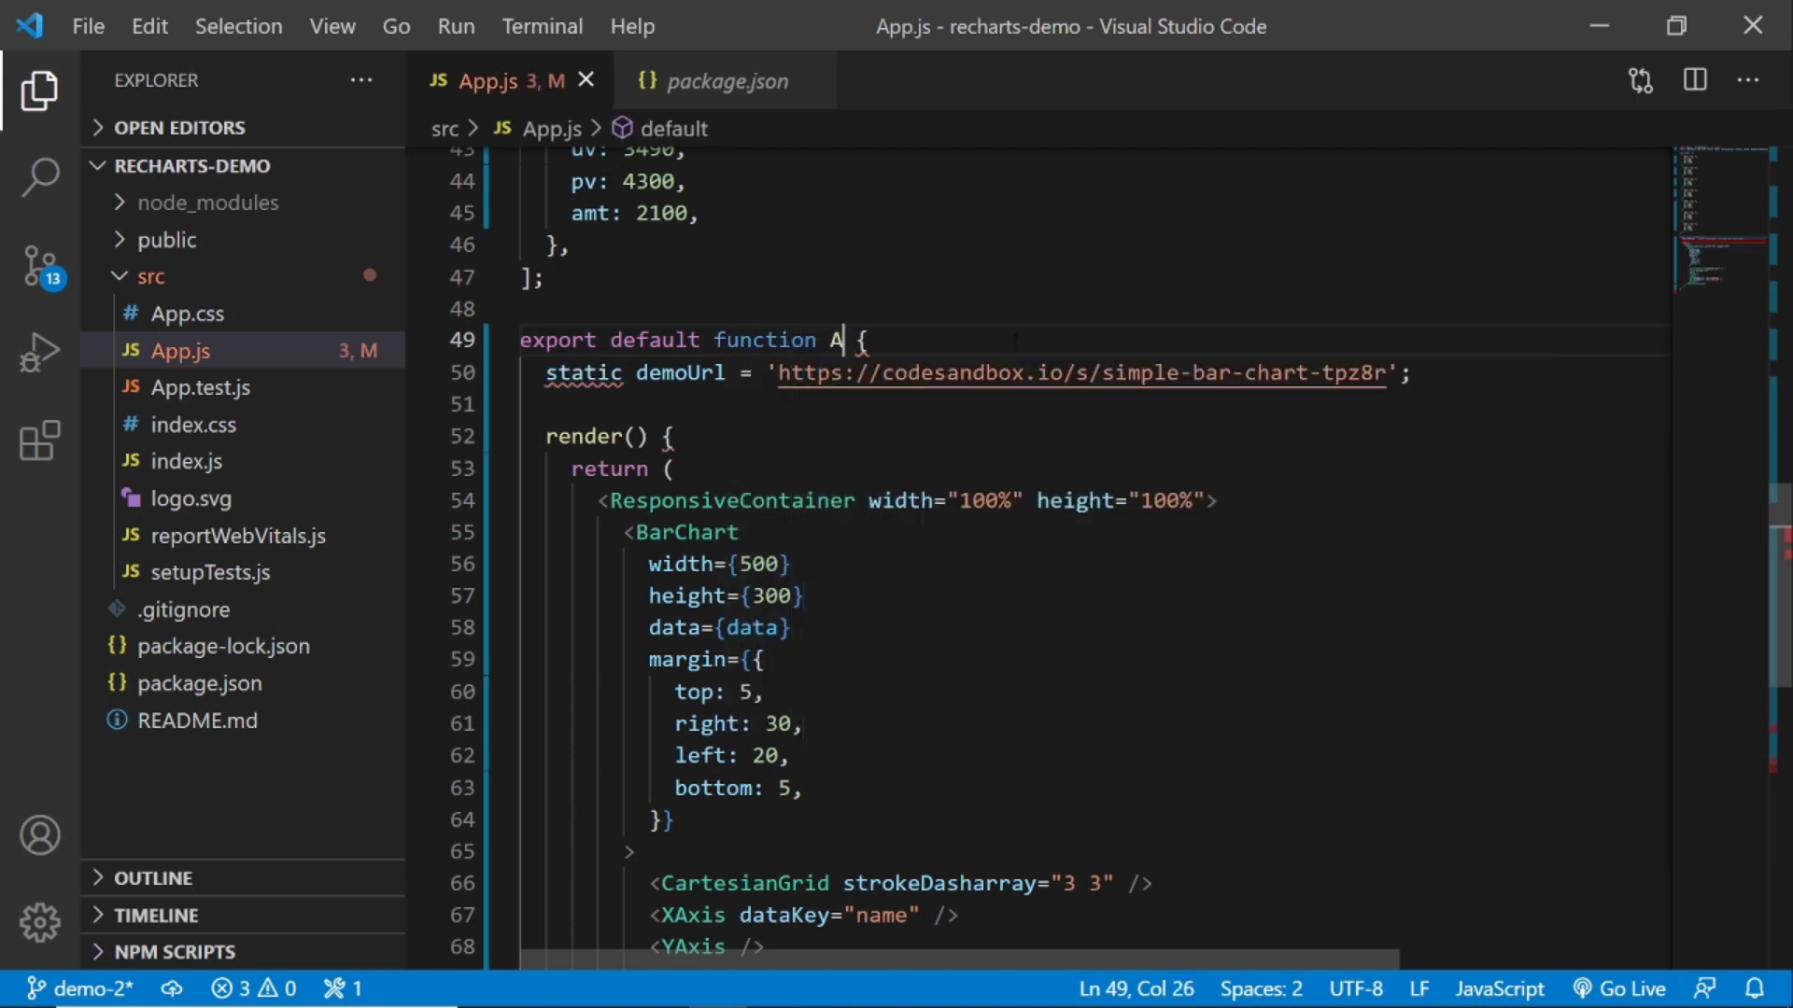
pyautogui.write('pp()')
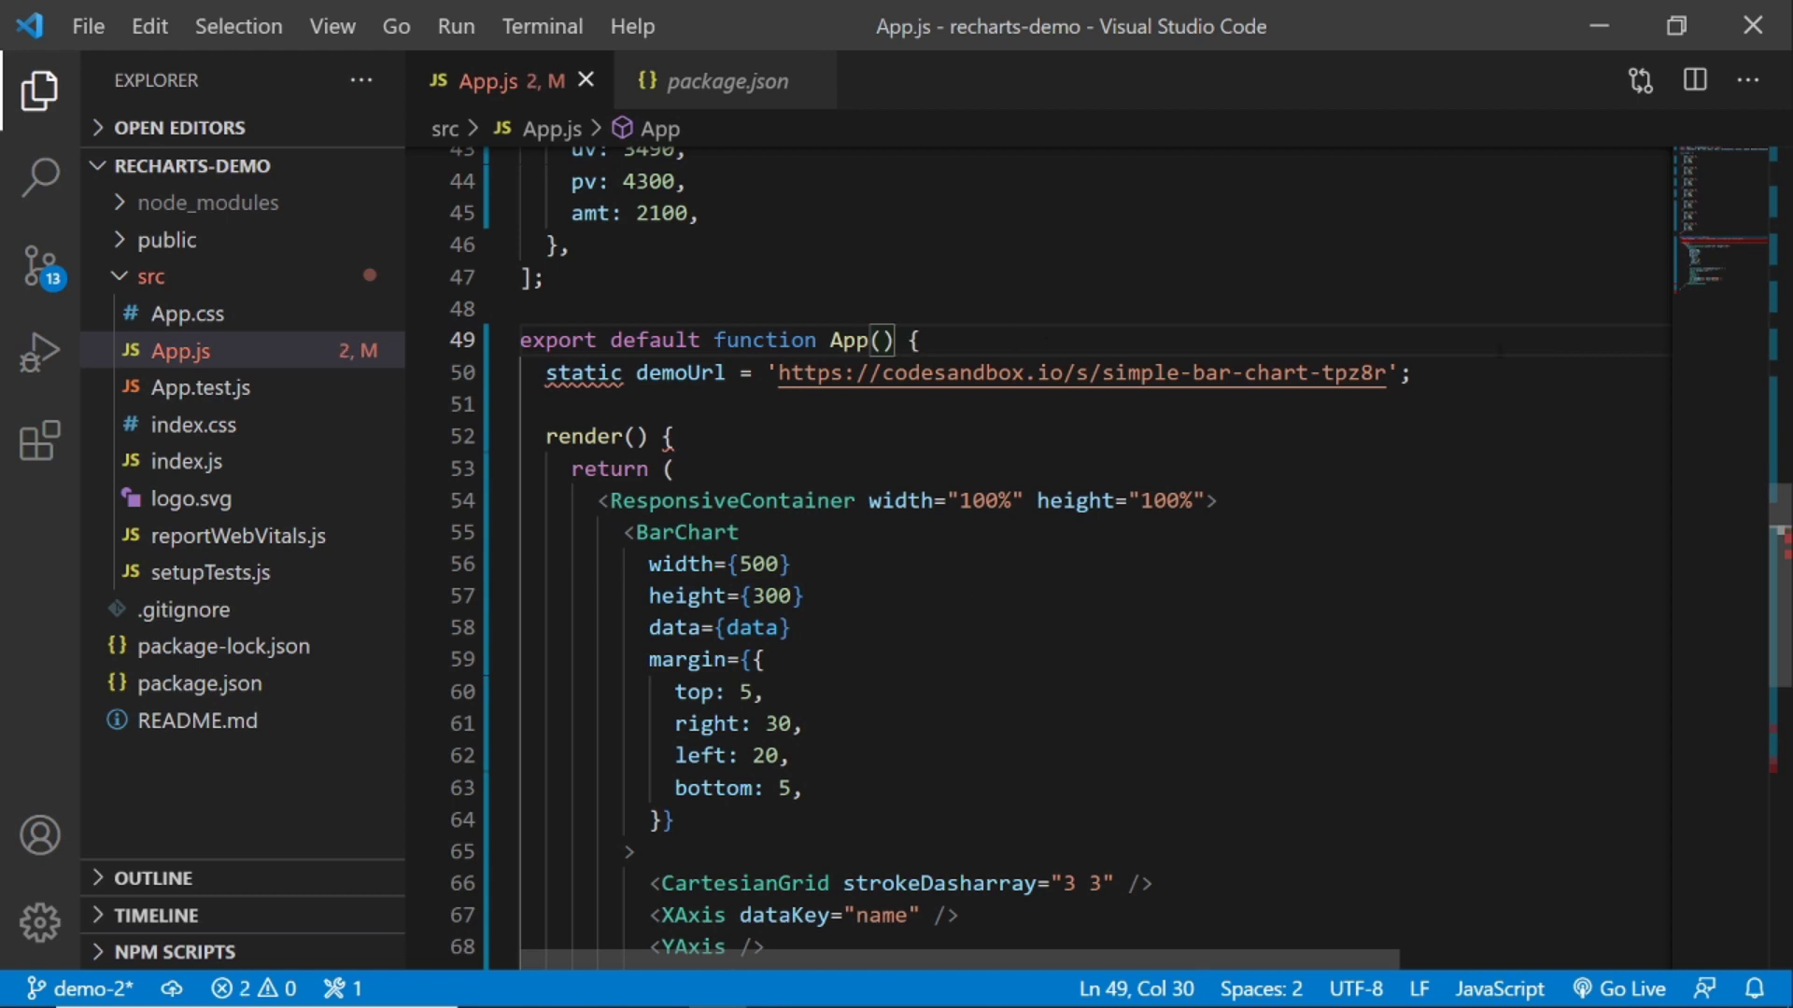
pyautogui.moveTo(1418, 372); pyautogui.dragTo(462, 377)
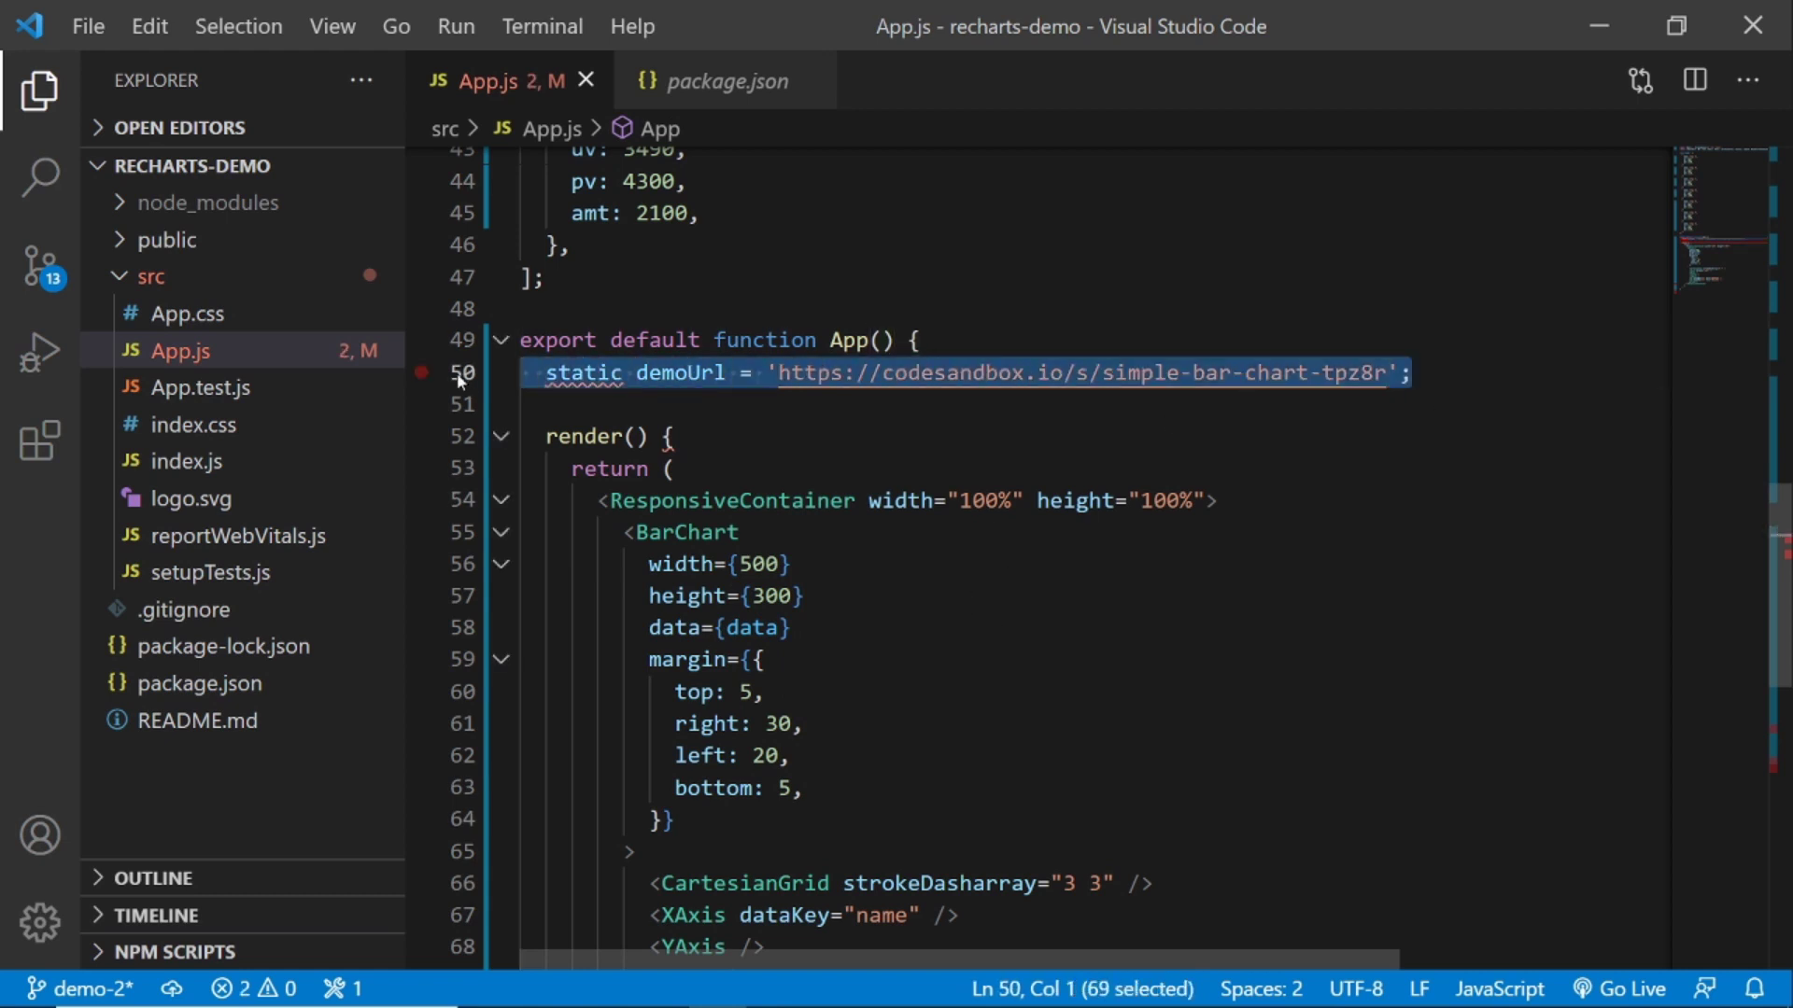
pyautogui.press('Delete')
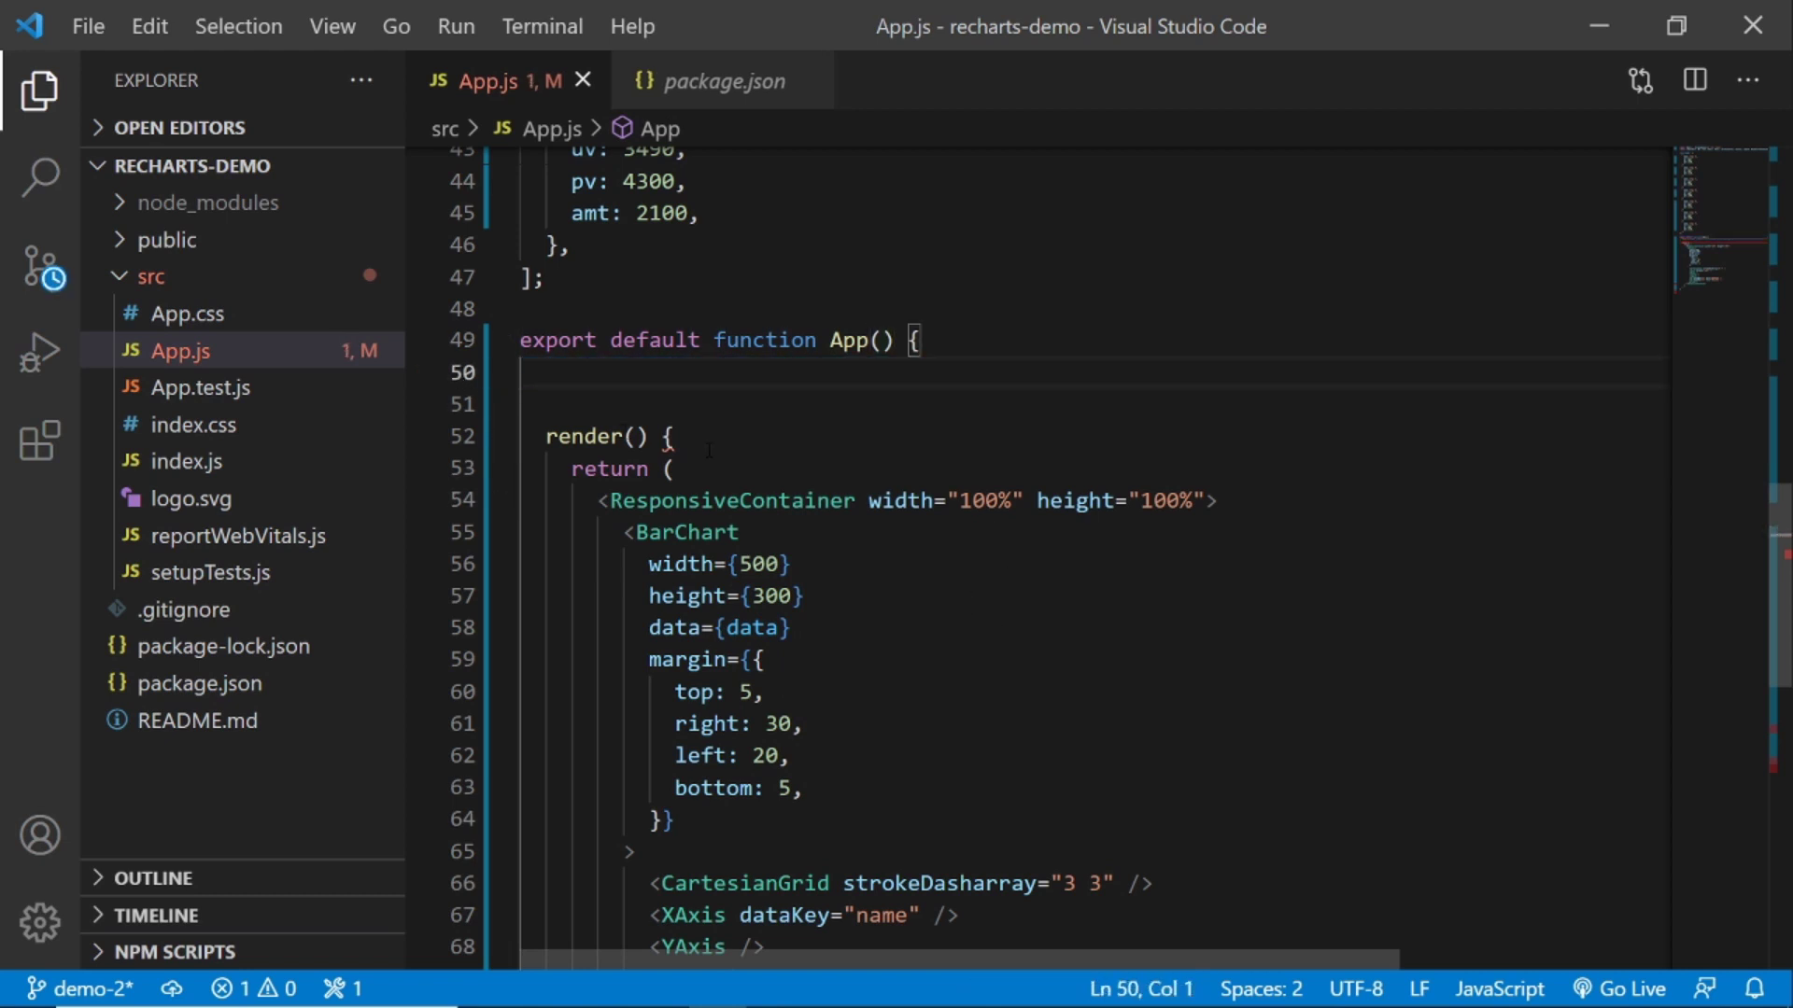
pyautogui.moveTo(680, 437); pyautogui.dragTo(521, 372)
pyautogui.press('Delete')
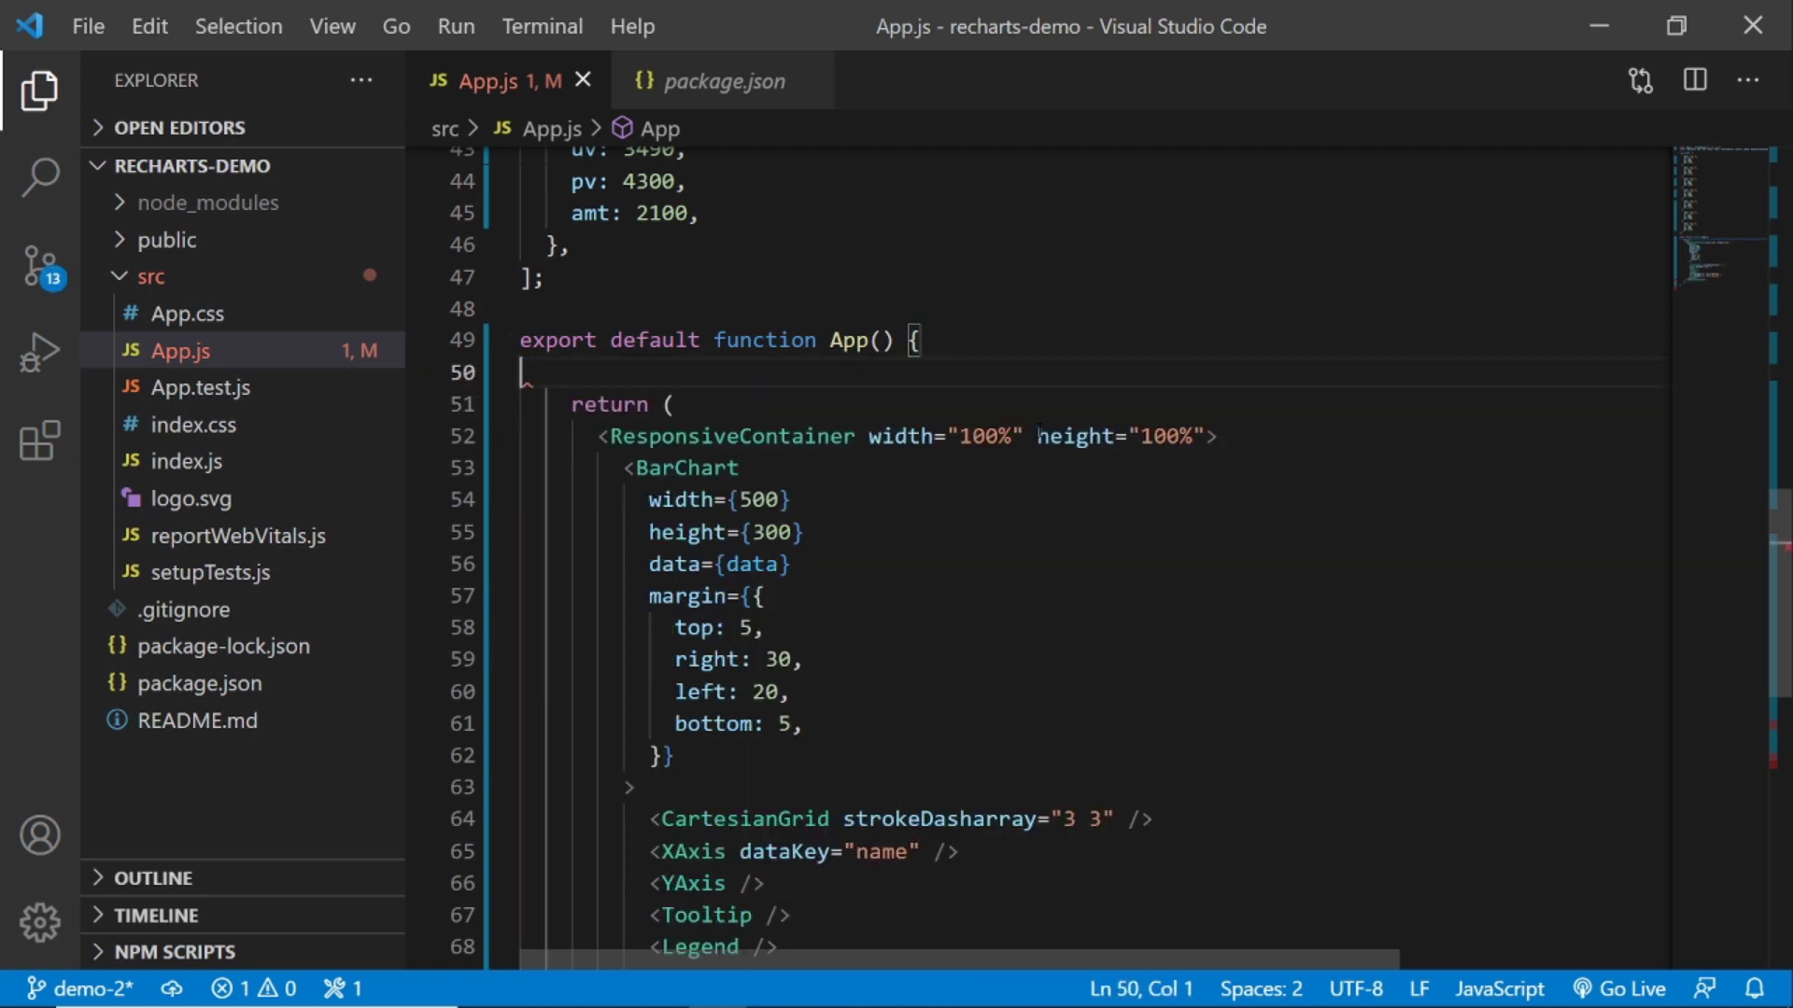
pyautogui.scroll(-9, 1037, 561)
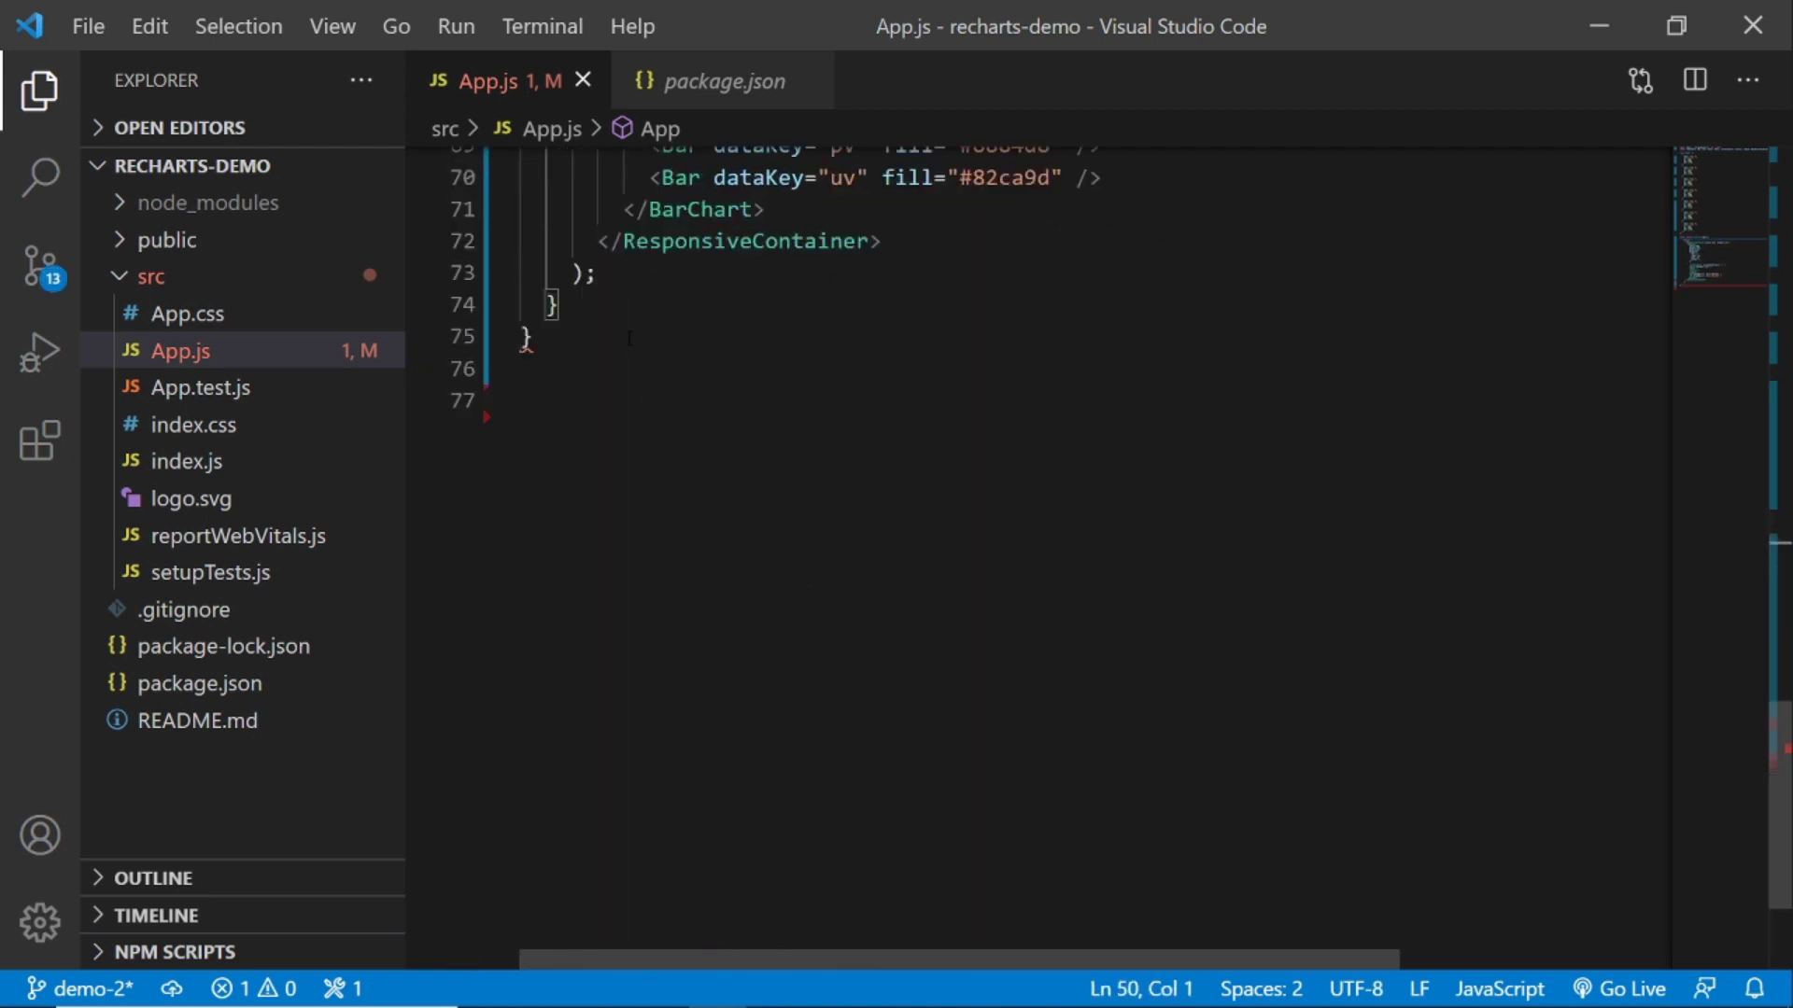
# Remove the leftover closing brace on line 74 and save App.js.
pyautogui.click(605, 312)
pyautogui.press('BackSpace')
pyautogui.hotkey('ctrl', 's')
pyautogui.scroll(9, 1132, 645)
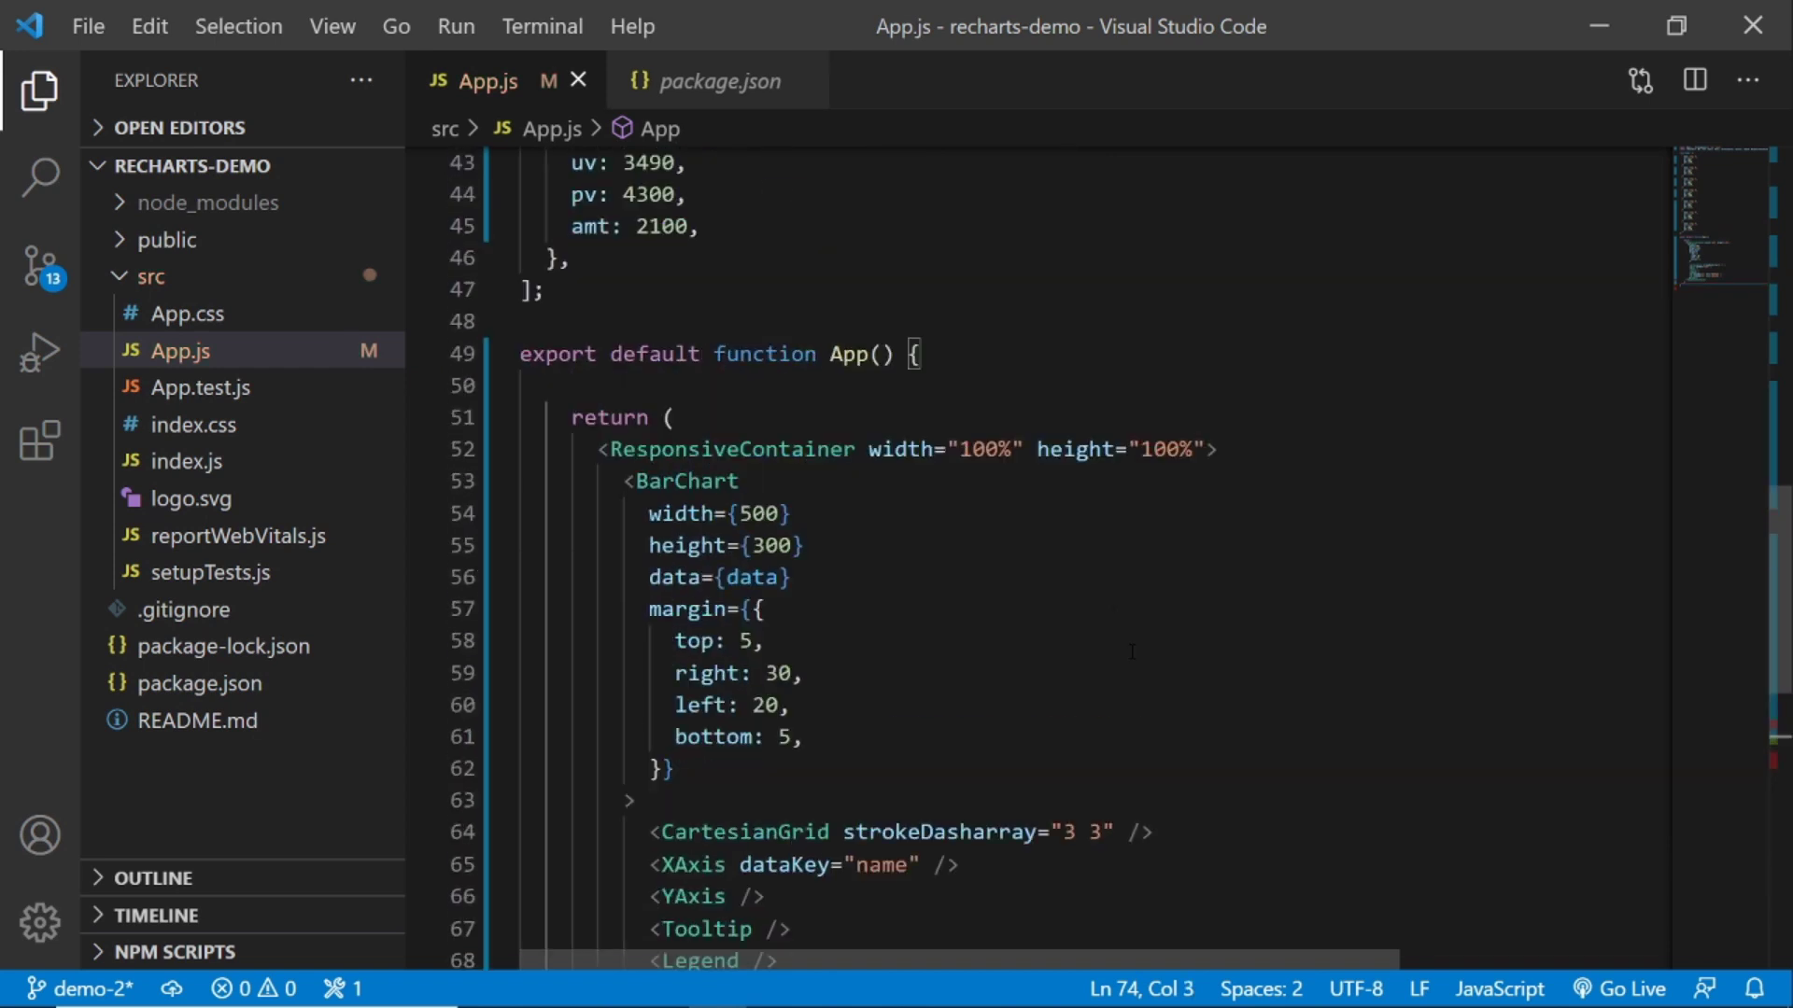
pyautogui.click(1009, 513)
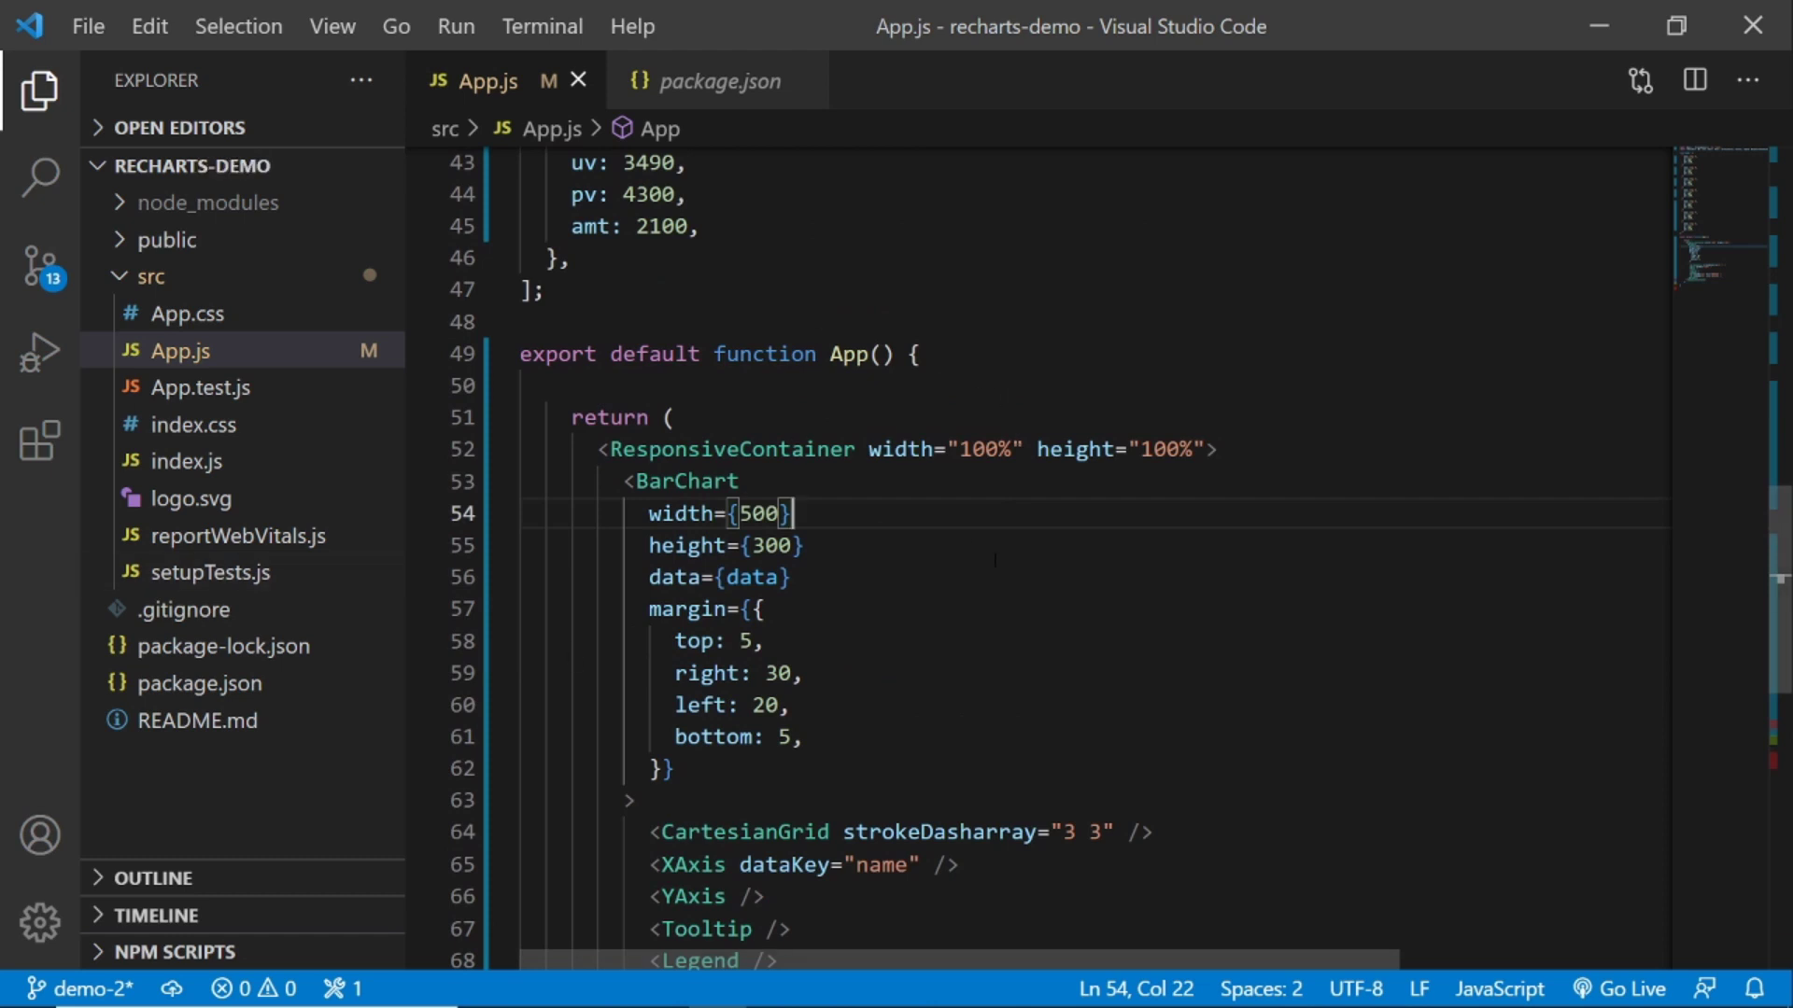
# Open a new terminal and select the npm install recharts command.
pyautogui.click(541, 26)
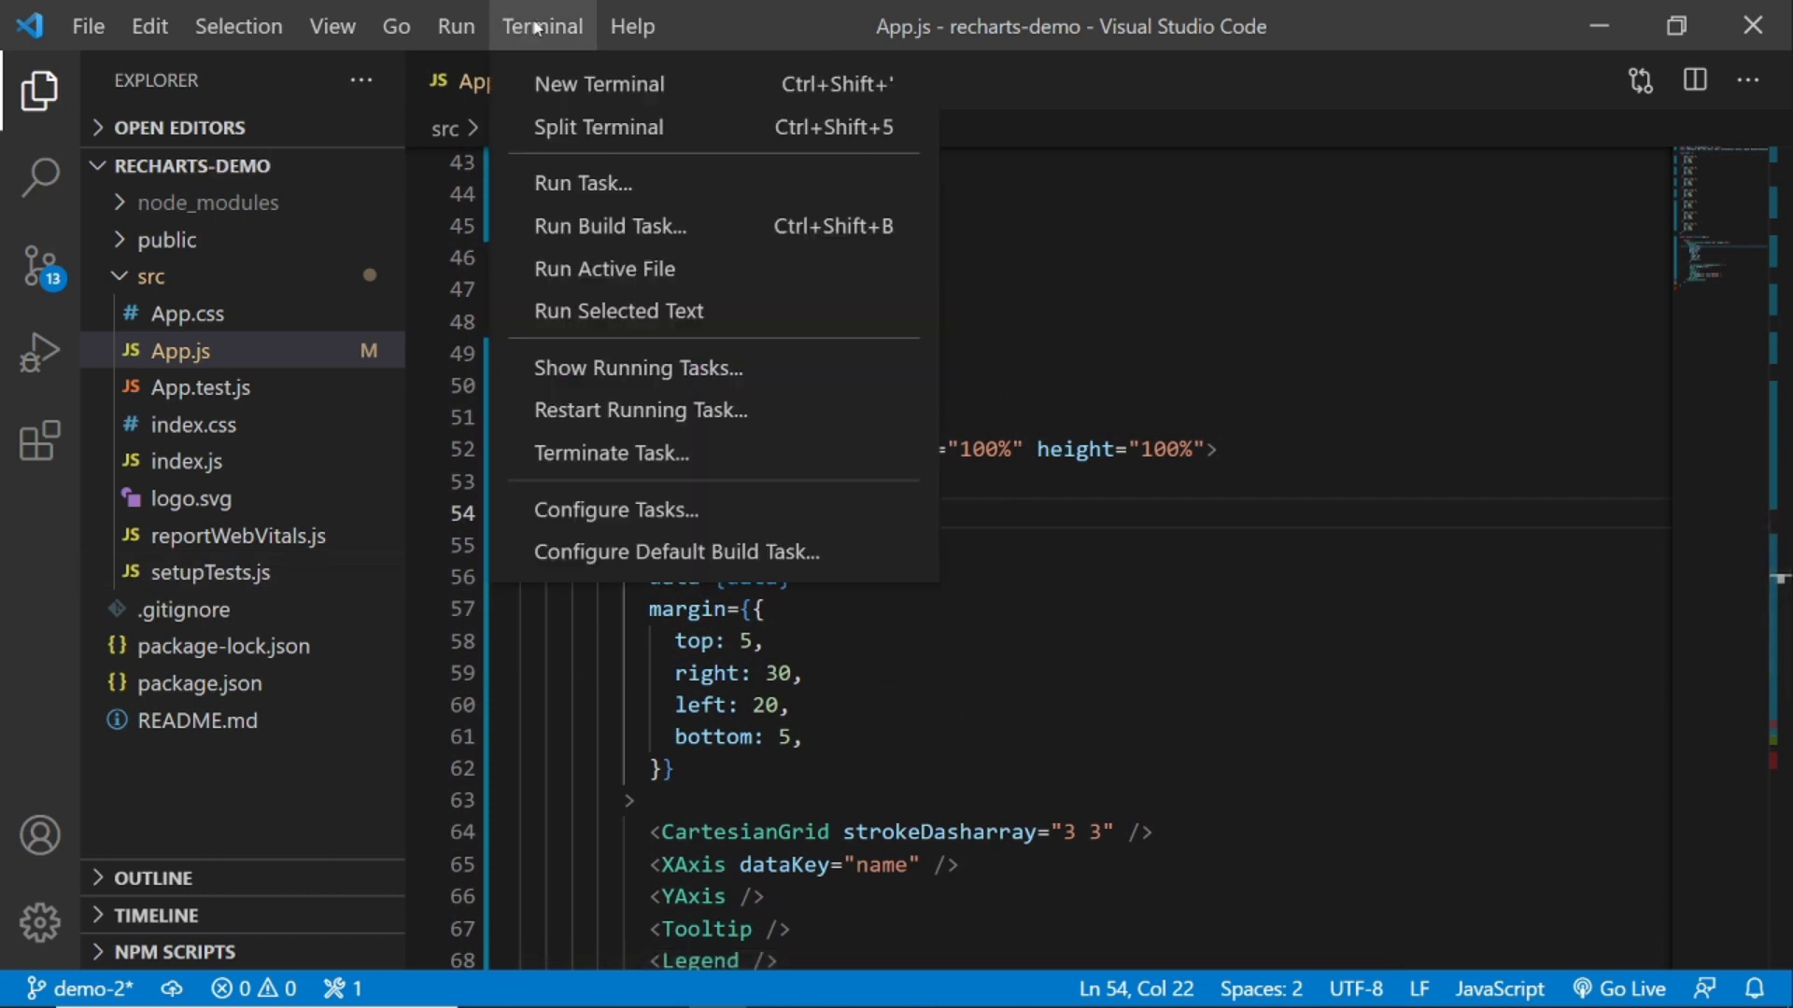
pyautogui.click(586, 87)
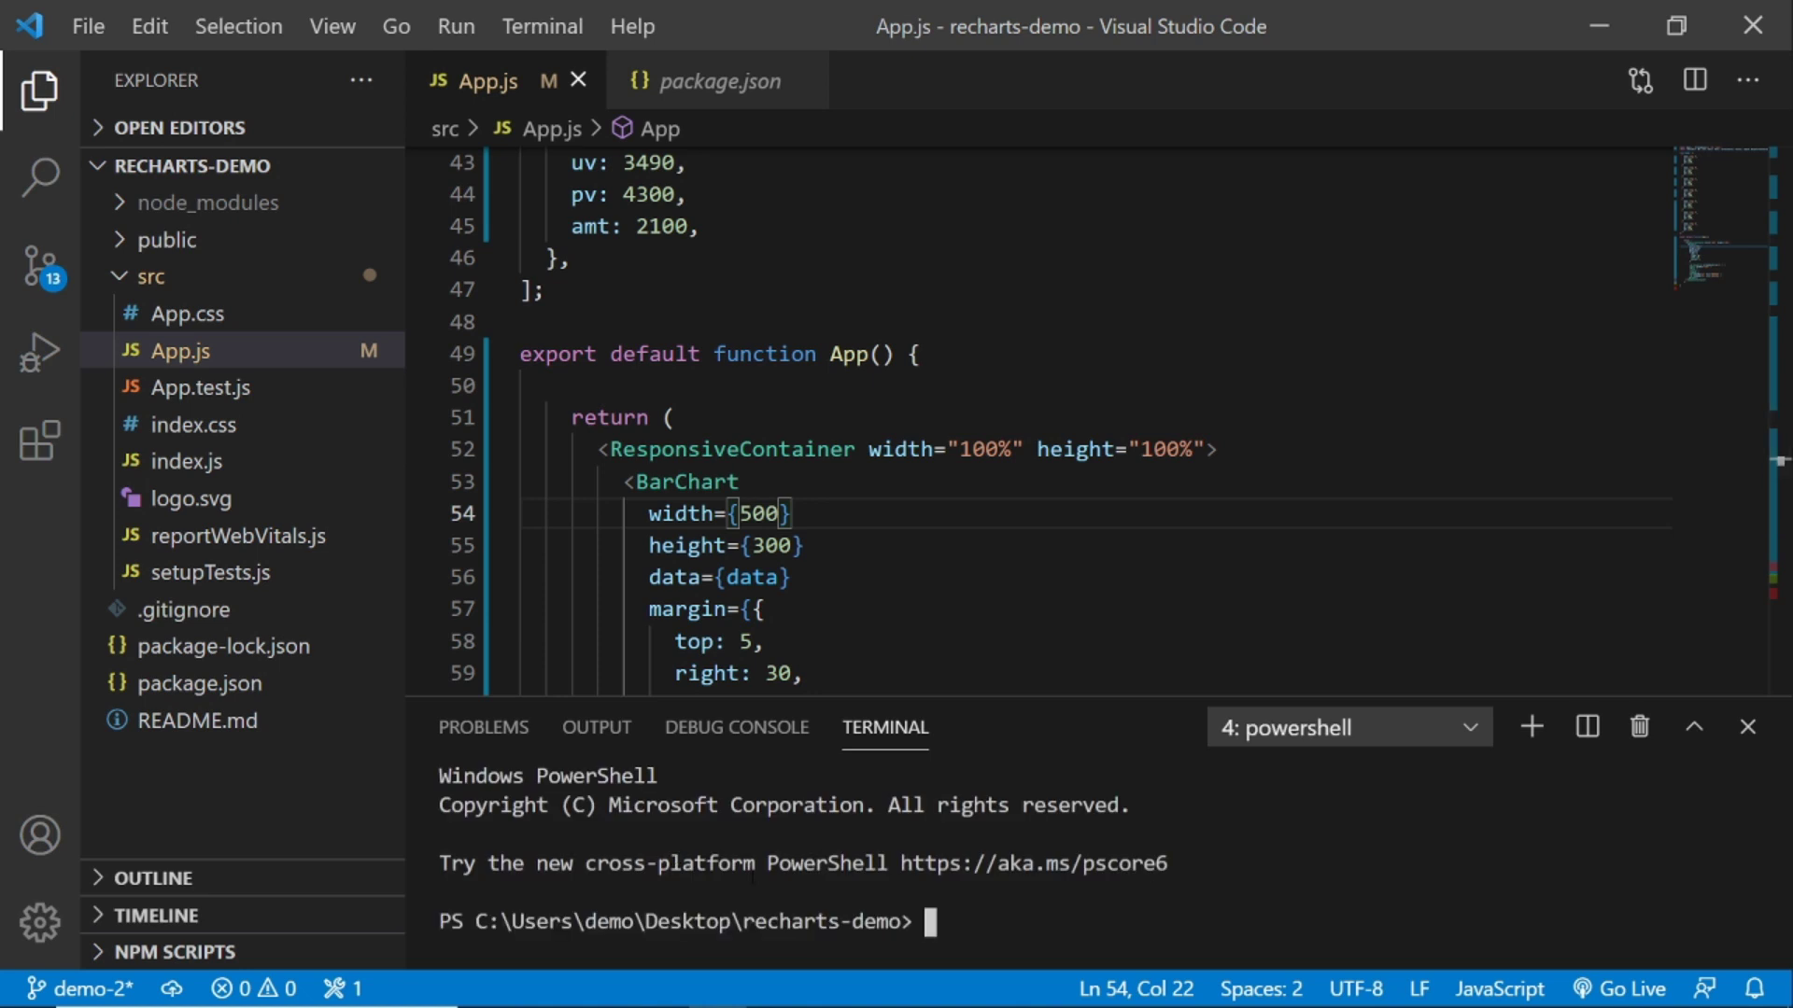
pyautogui.write('npm')
pyautogui.write(' install recharts')
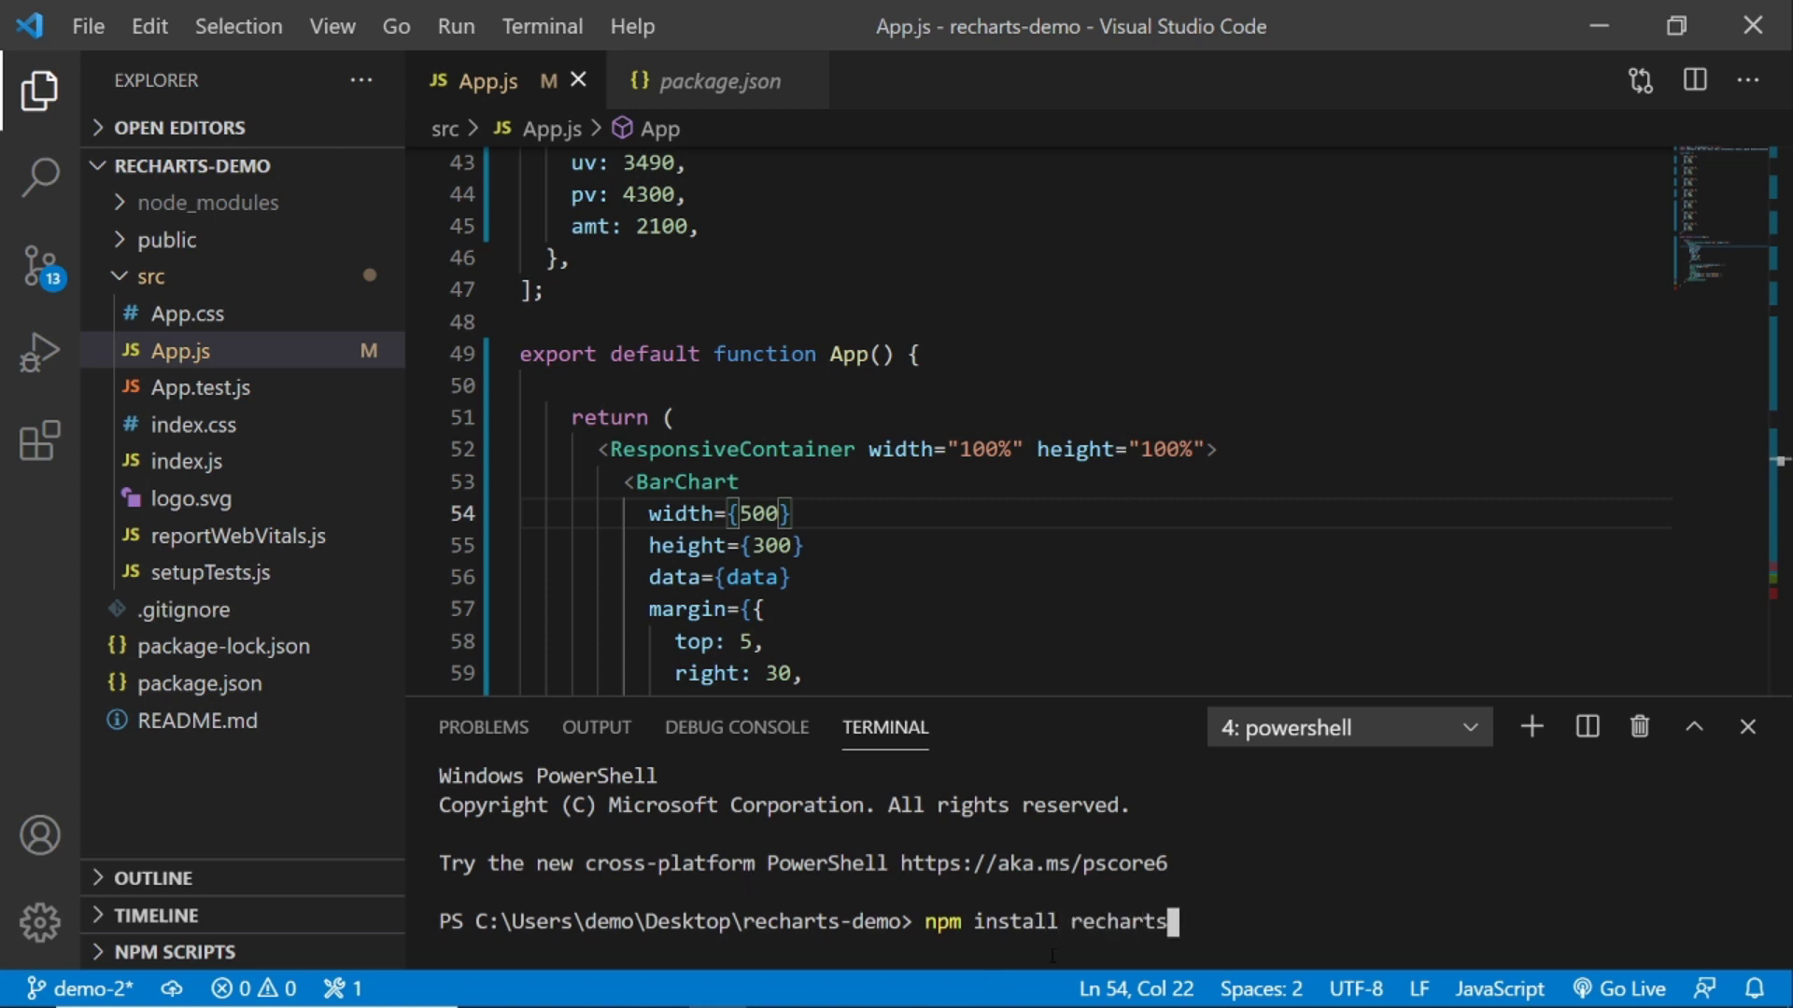
pyautogui.moveTo(1171, 923); pyautogui.dragTo(935, 922)
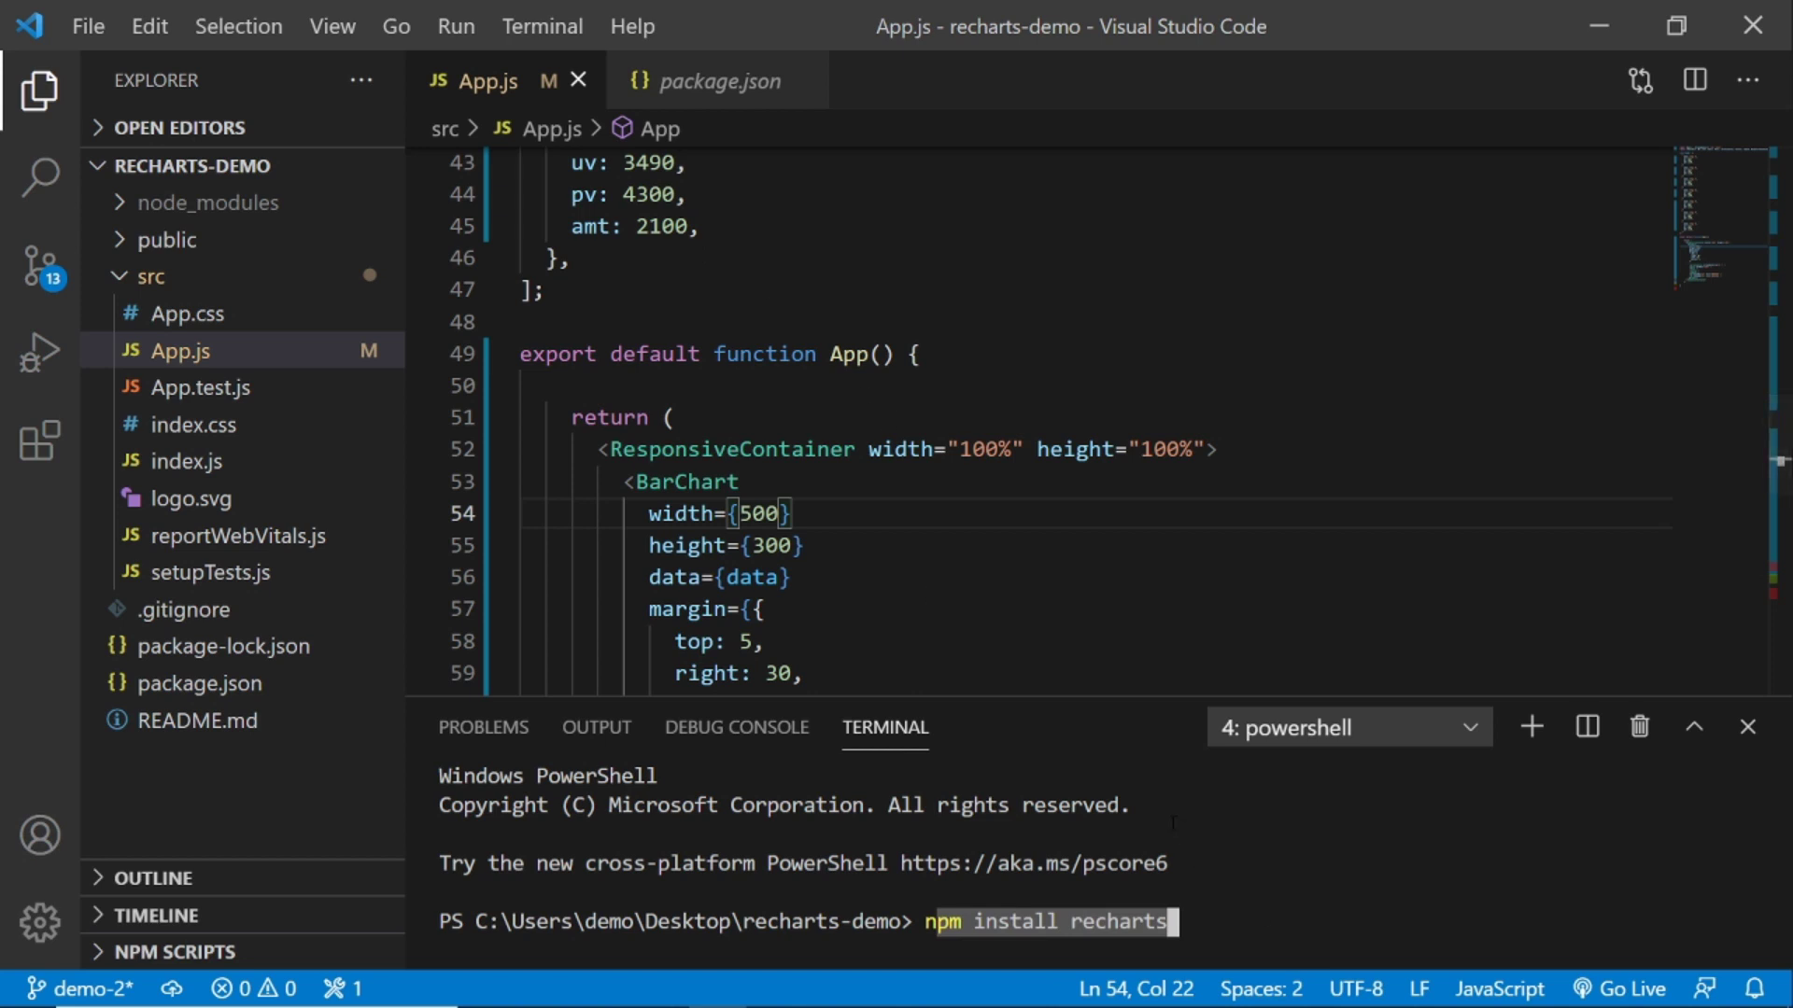
# Close the terminal panel and switch to the React app in Chrome.
pyautogui.click(1749, 728)
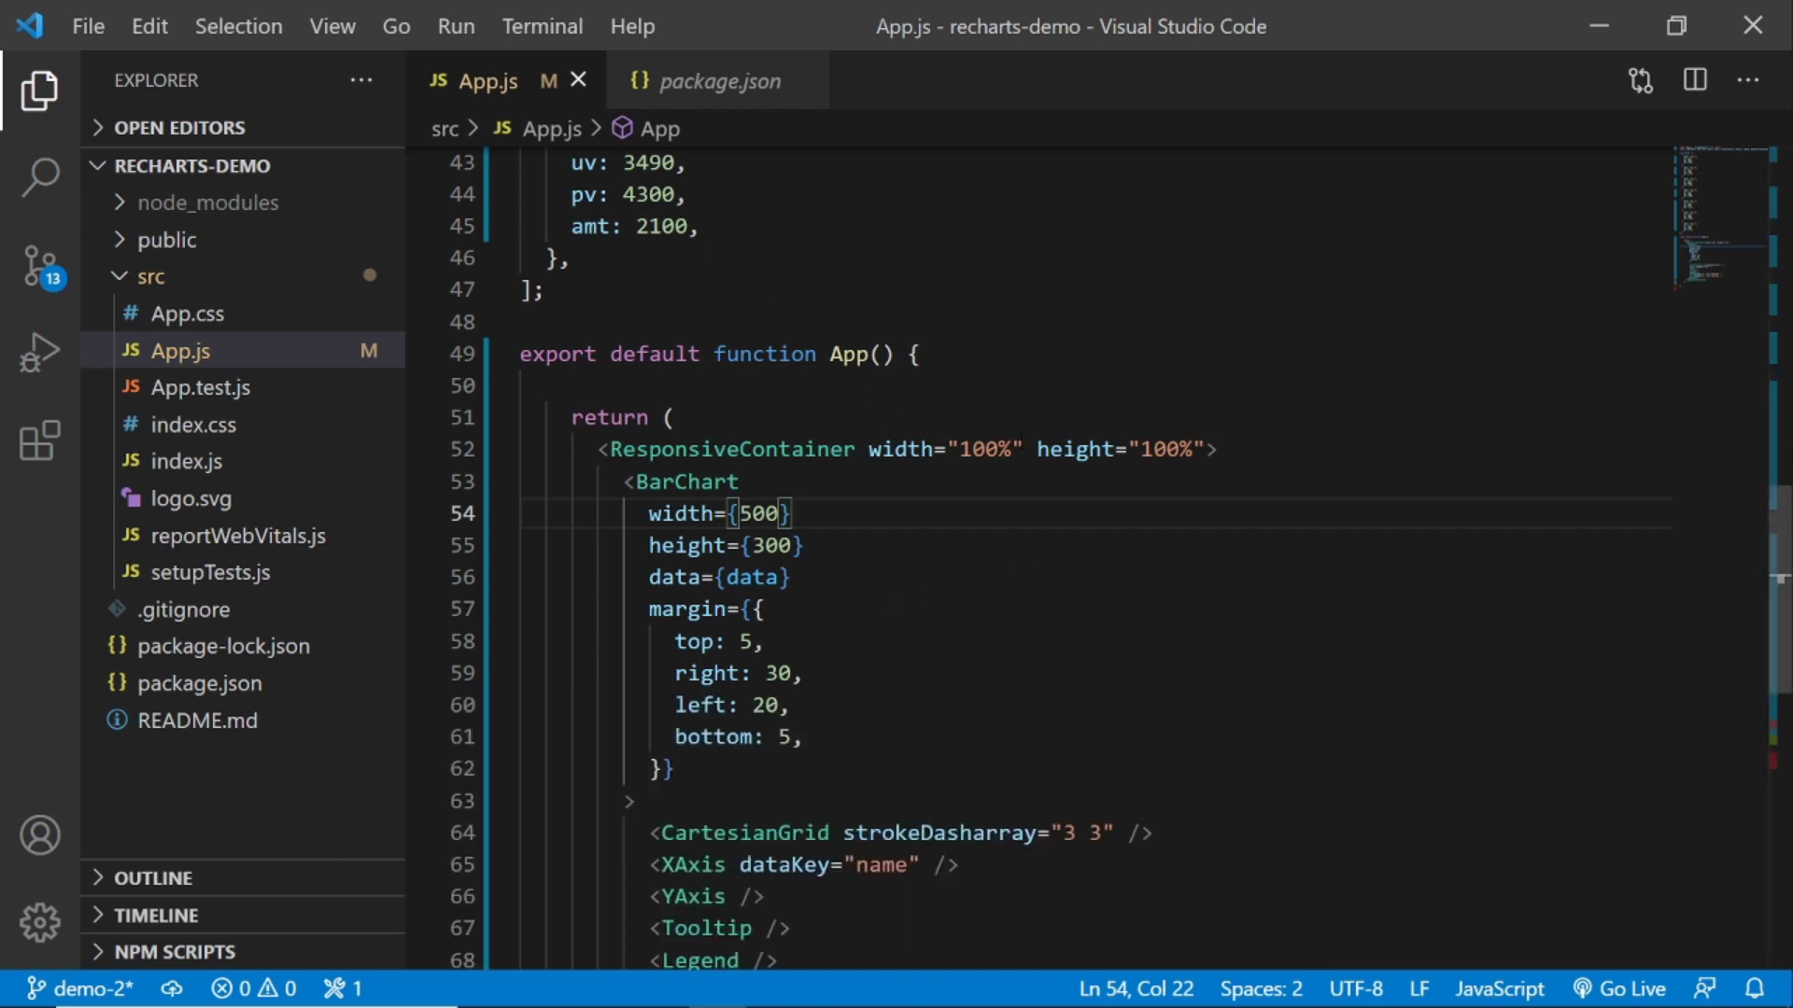
pyautogui.click(889, 491)
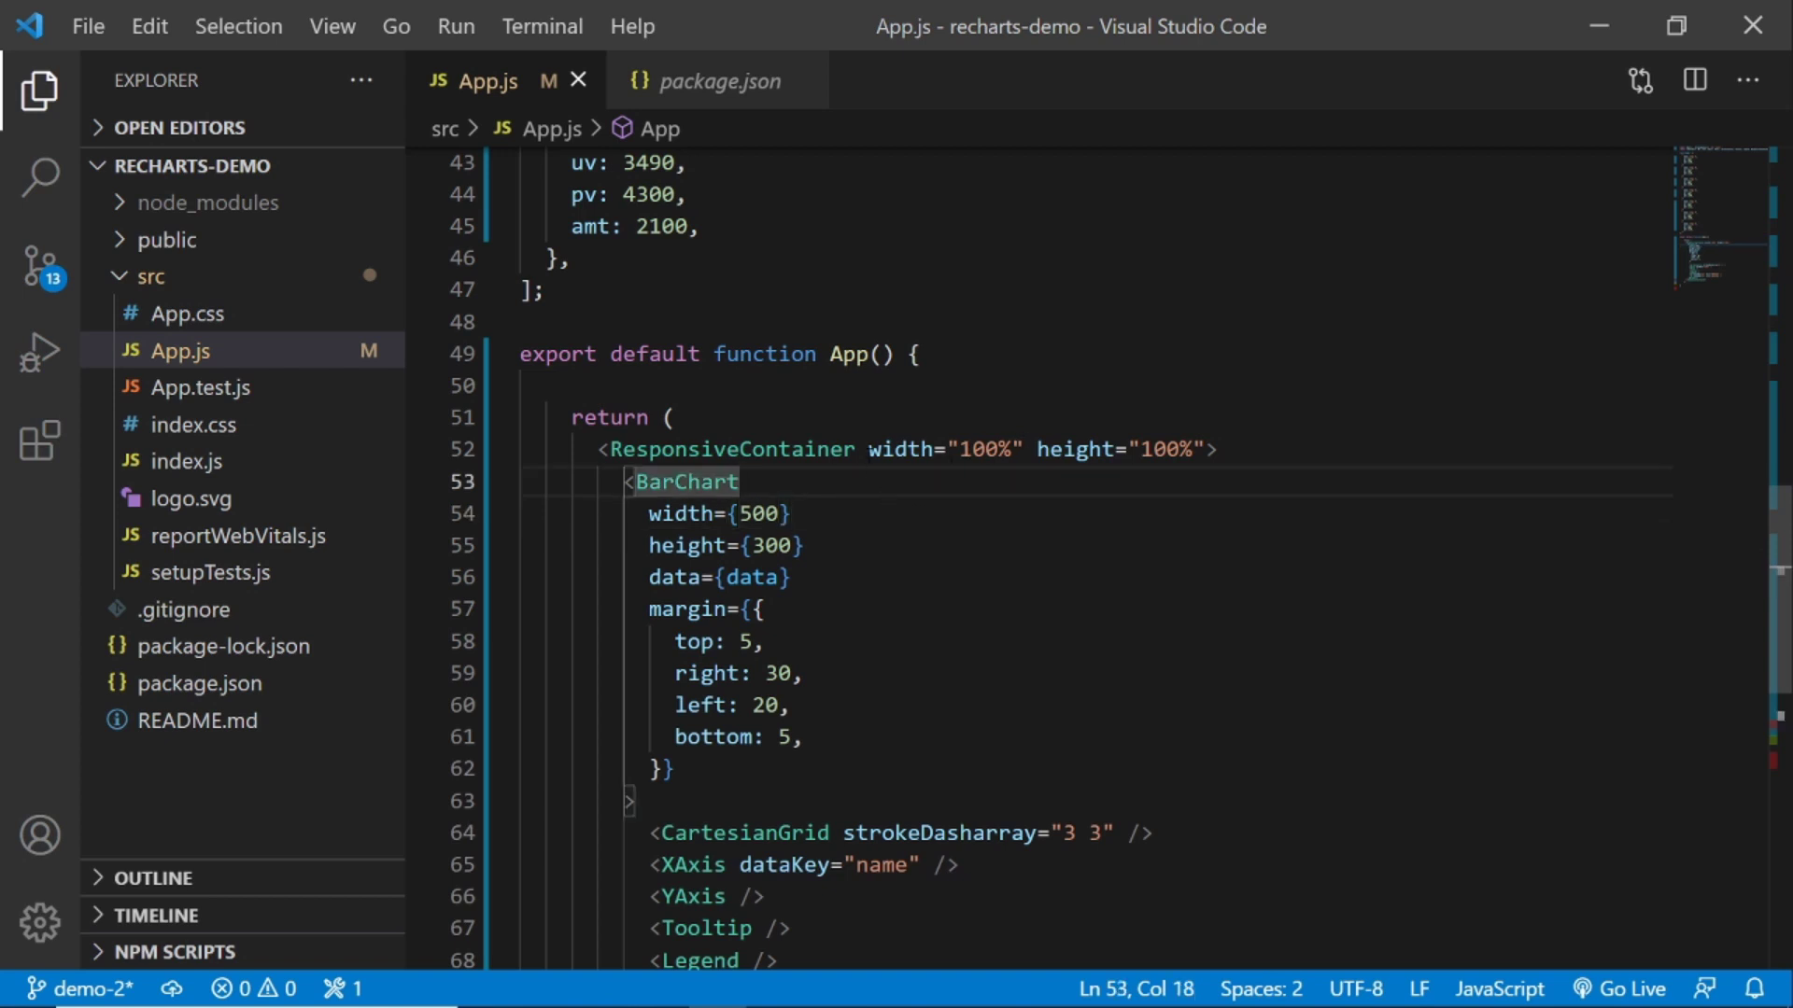
pyautogui.hotkey('alt', 'Tab')
pyautogui.hotkey('alt', 'Tab')
# Reload the app, inspect body and div#root showing the zero-height container, then return to VS Code.
pyautogui.click(103, 61)
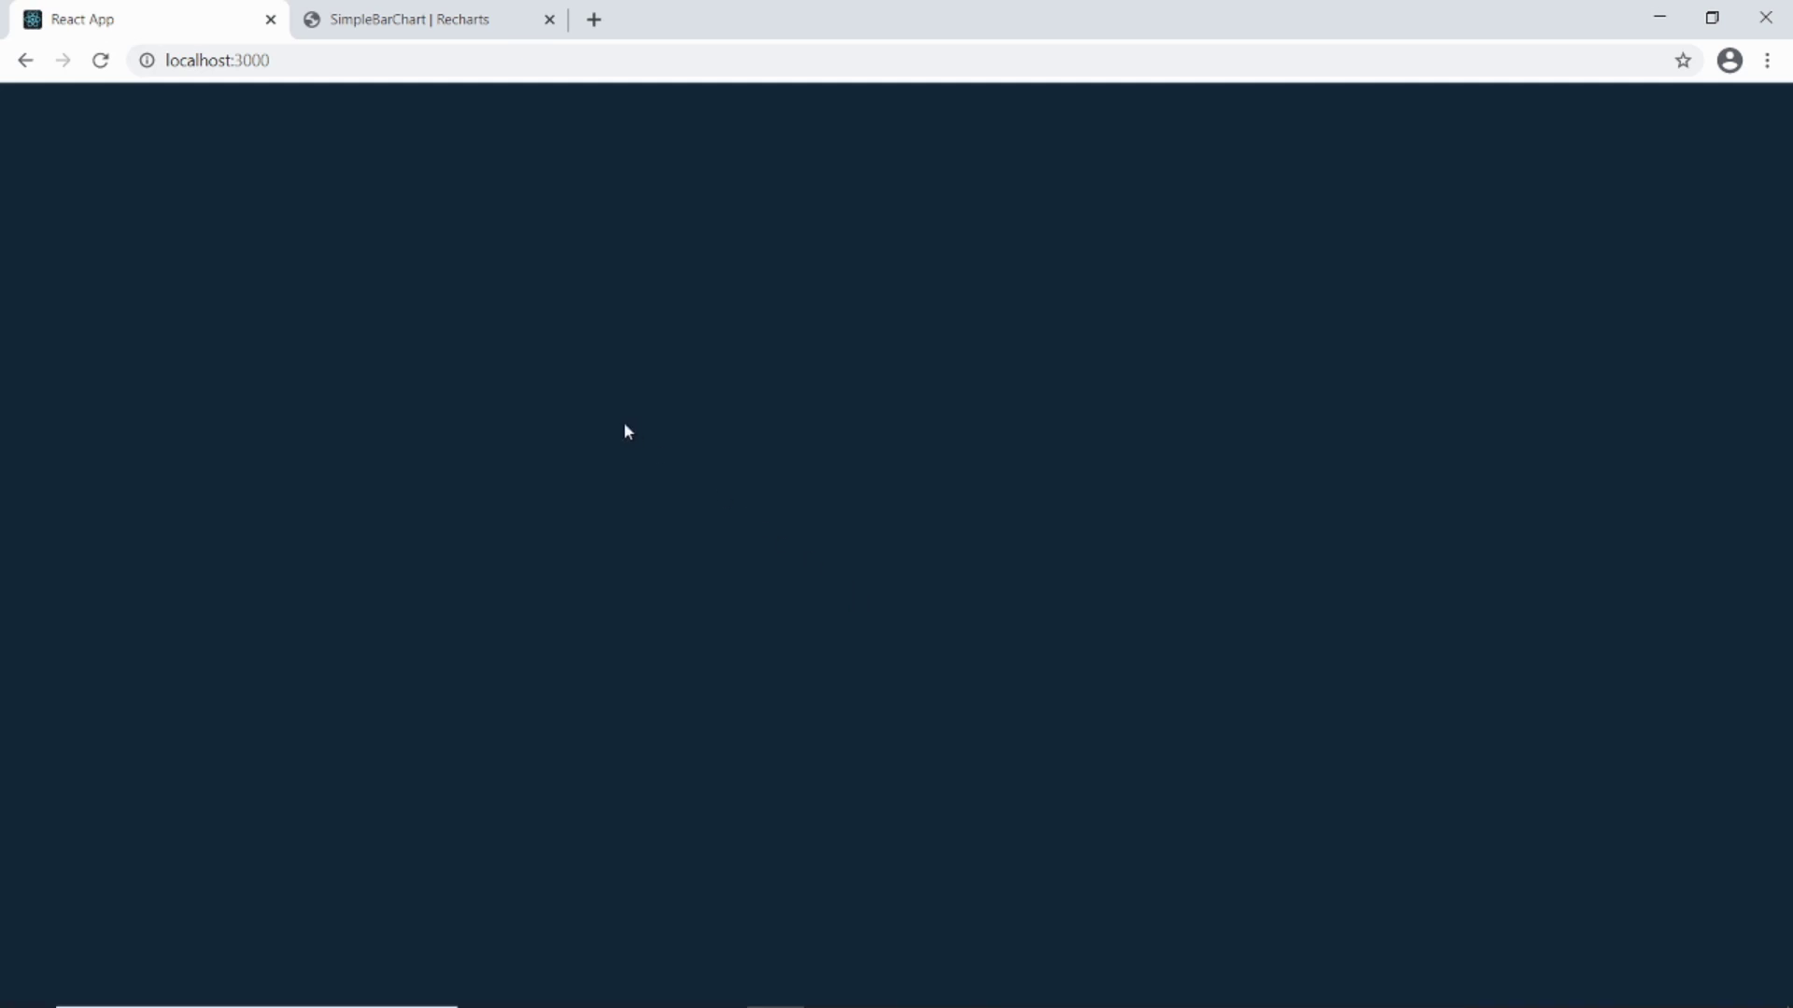
pyautogui.rightClick(622, 421)
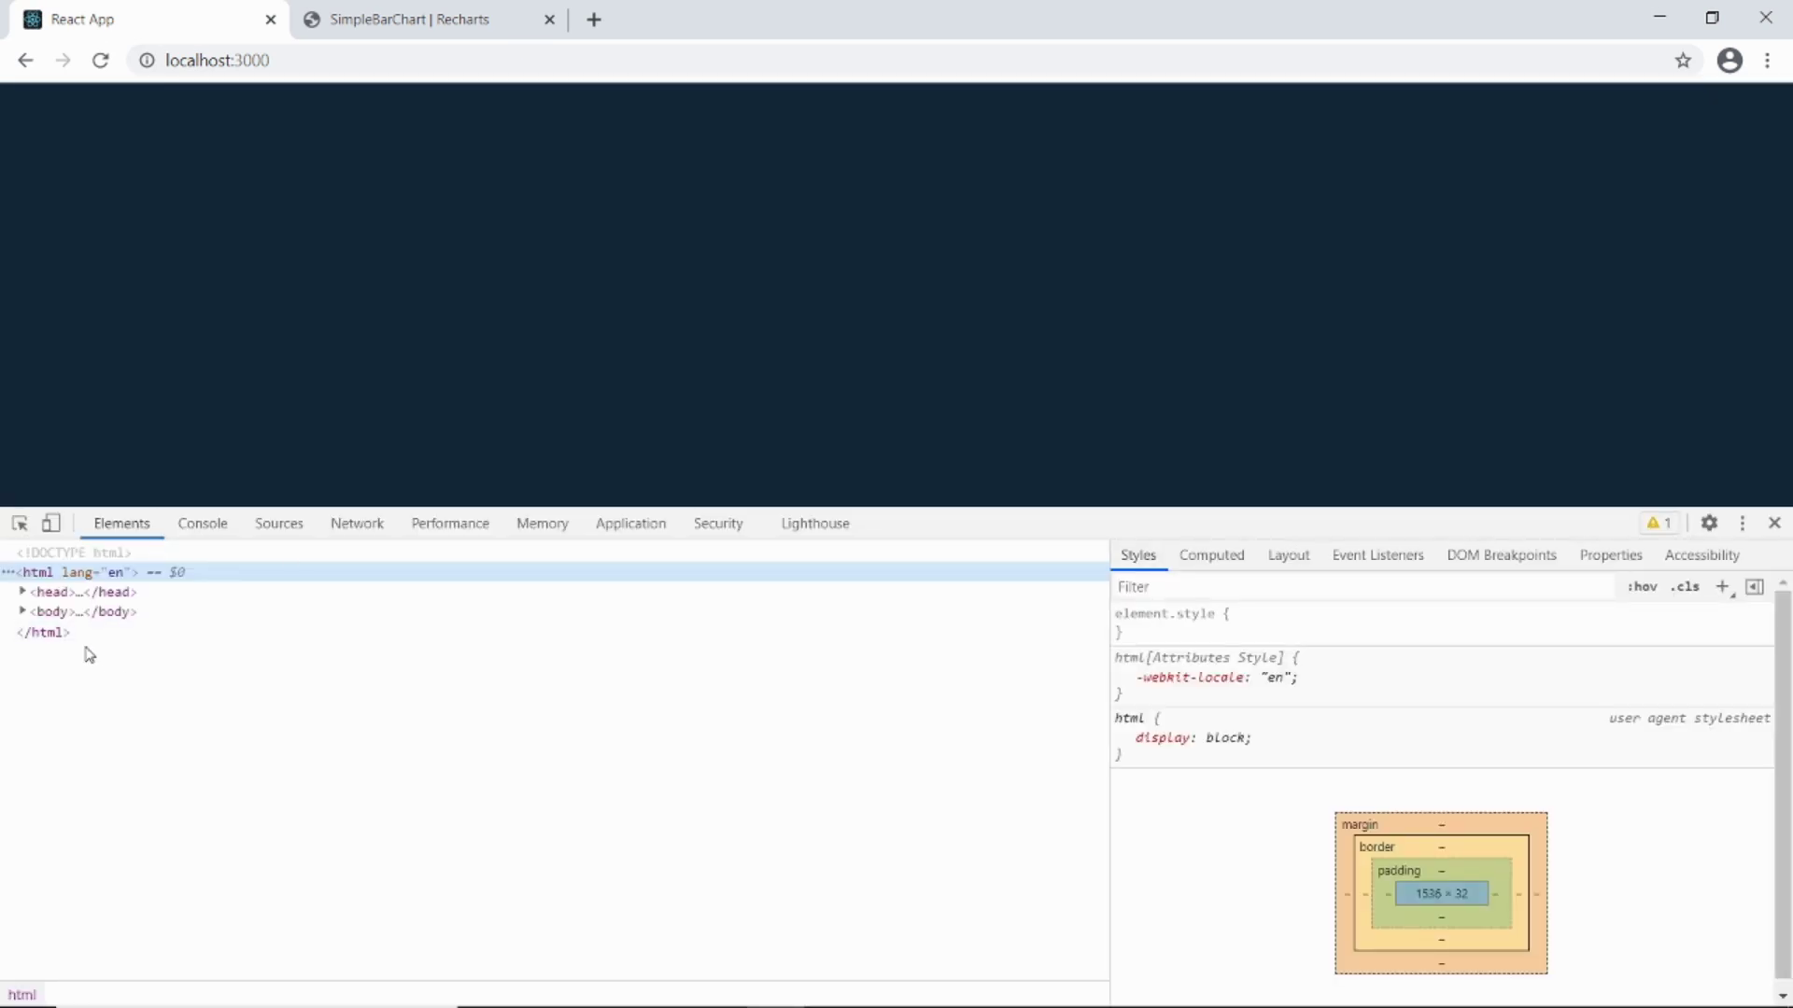
pyautogui.click(23, 611)
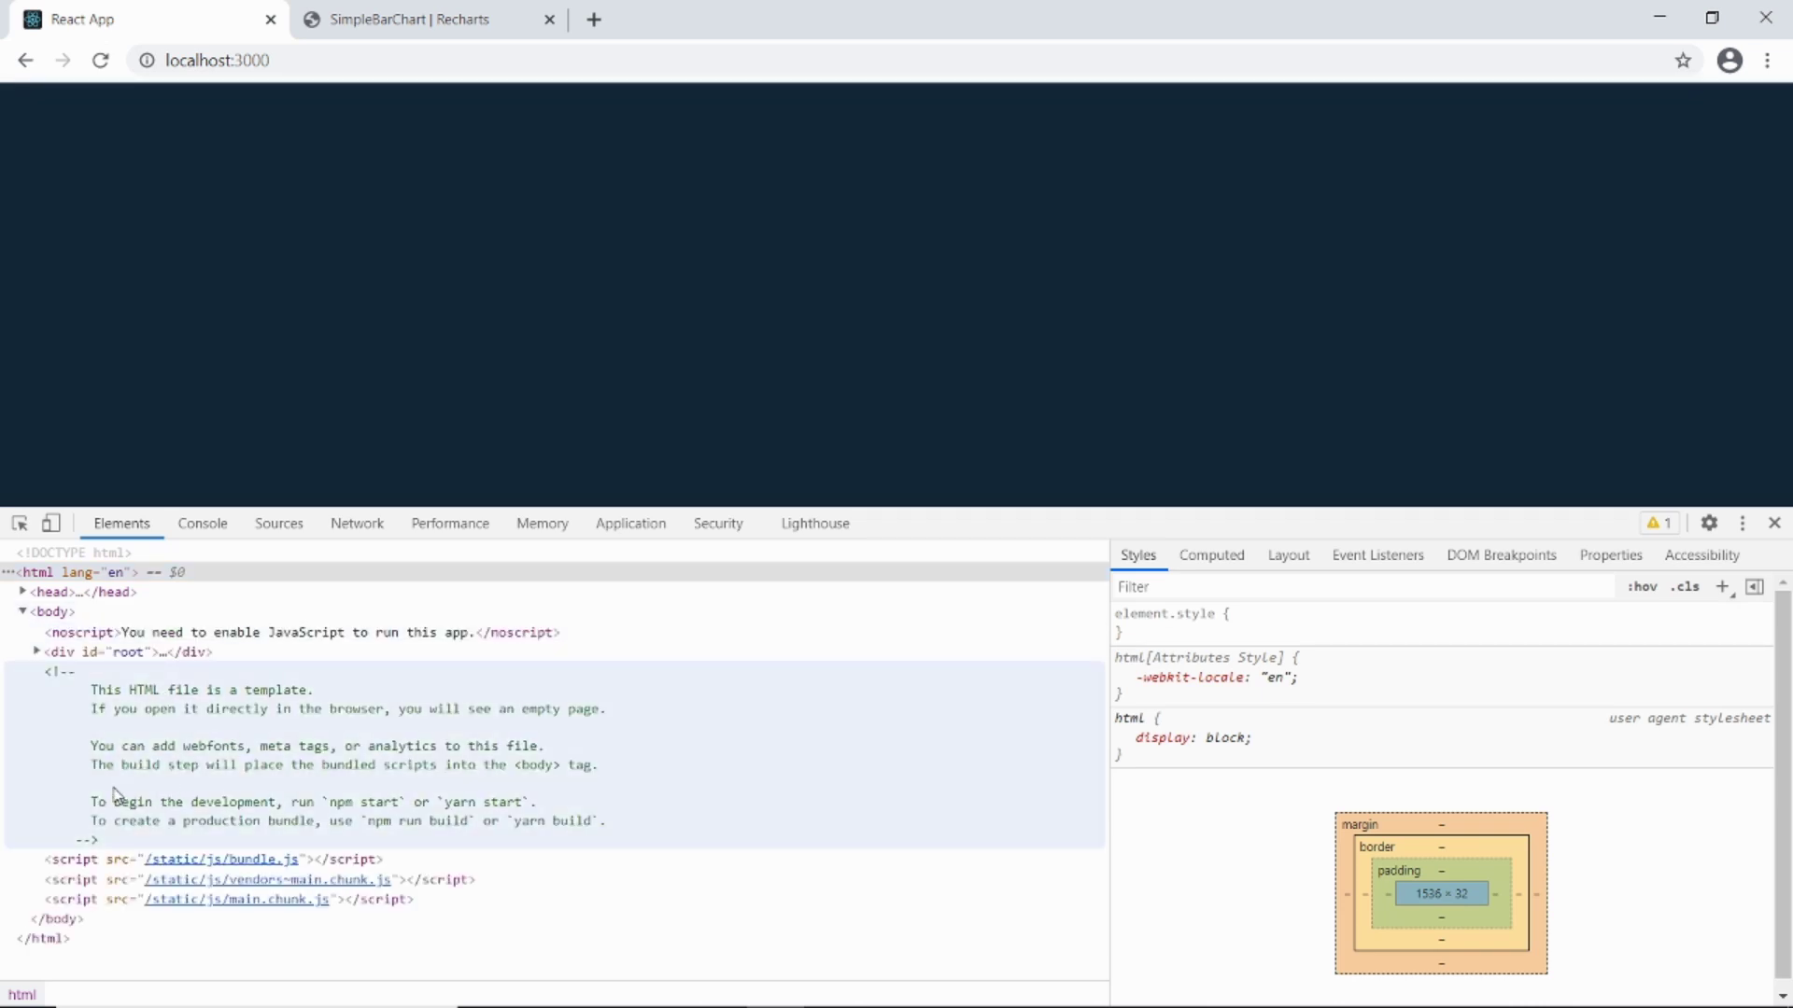
pyautogui.click(38, 653)
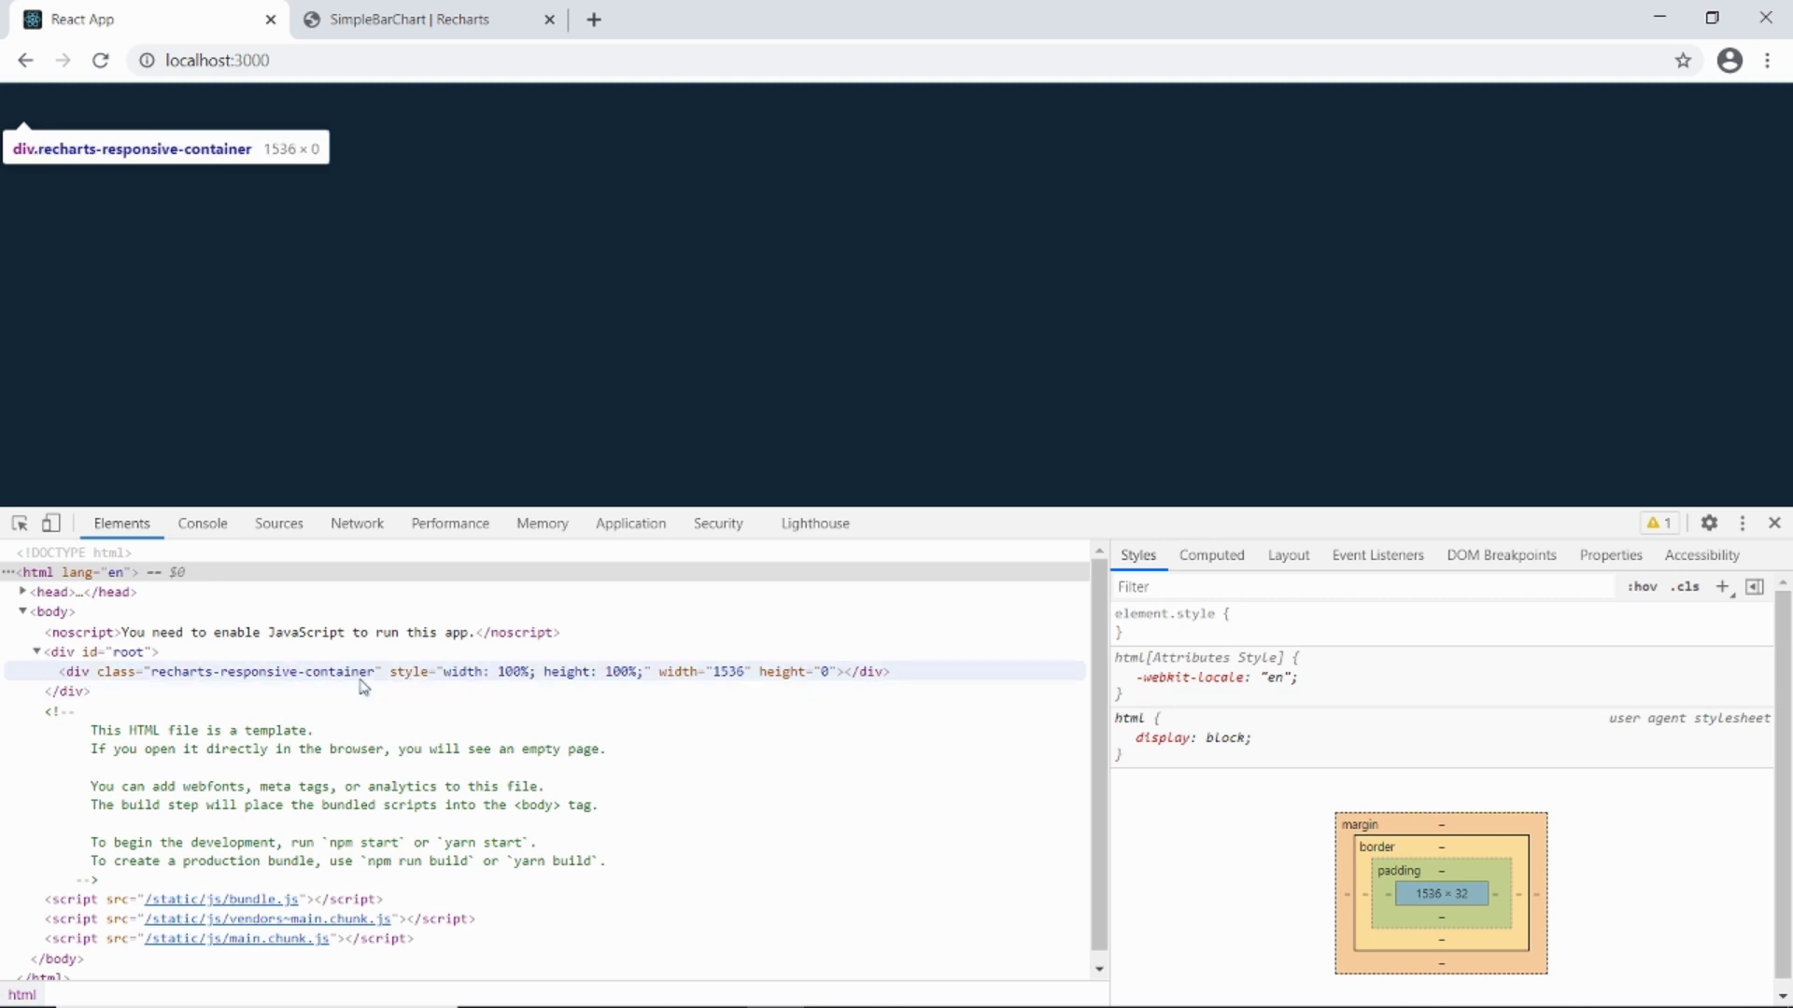
pyautogui.moveTo(896, 1003)
pyautogui.click(719, 985)
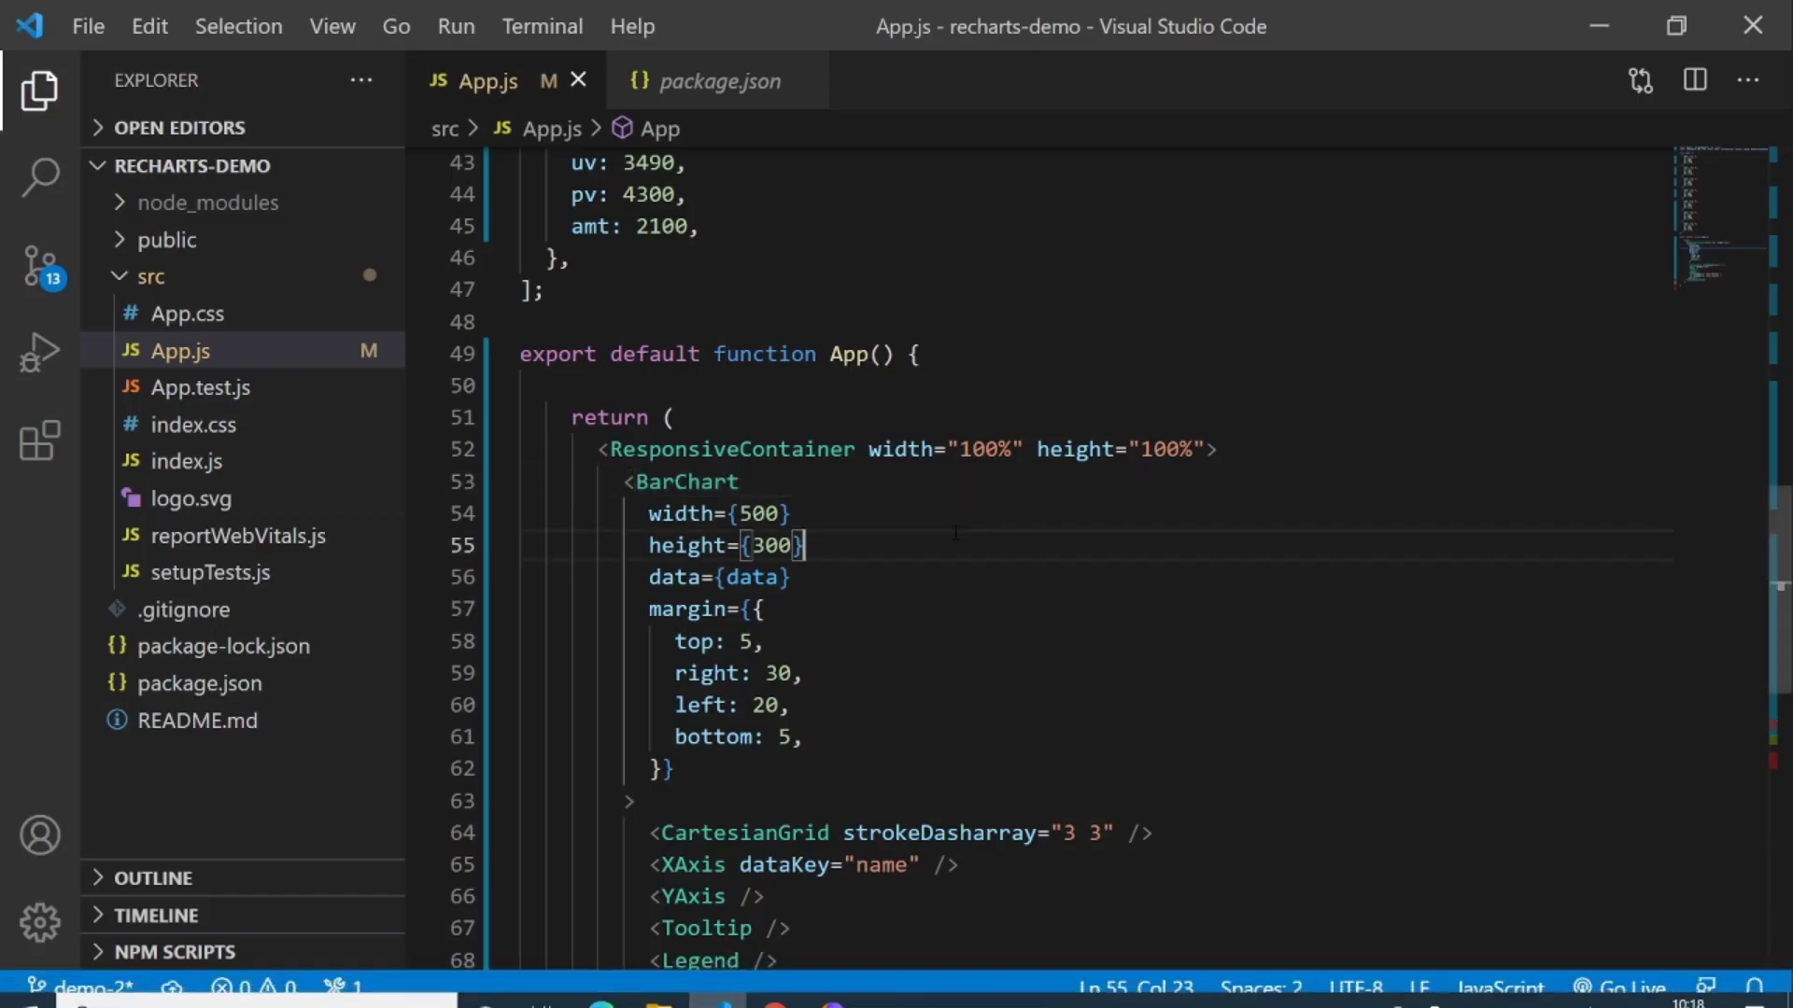
# Delete the ResponsiveContainer's height="100%" attribute and save App.js.
pyautogui.click(1026, 514)
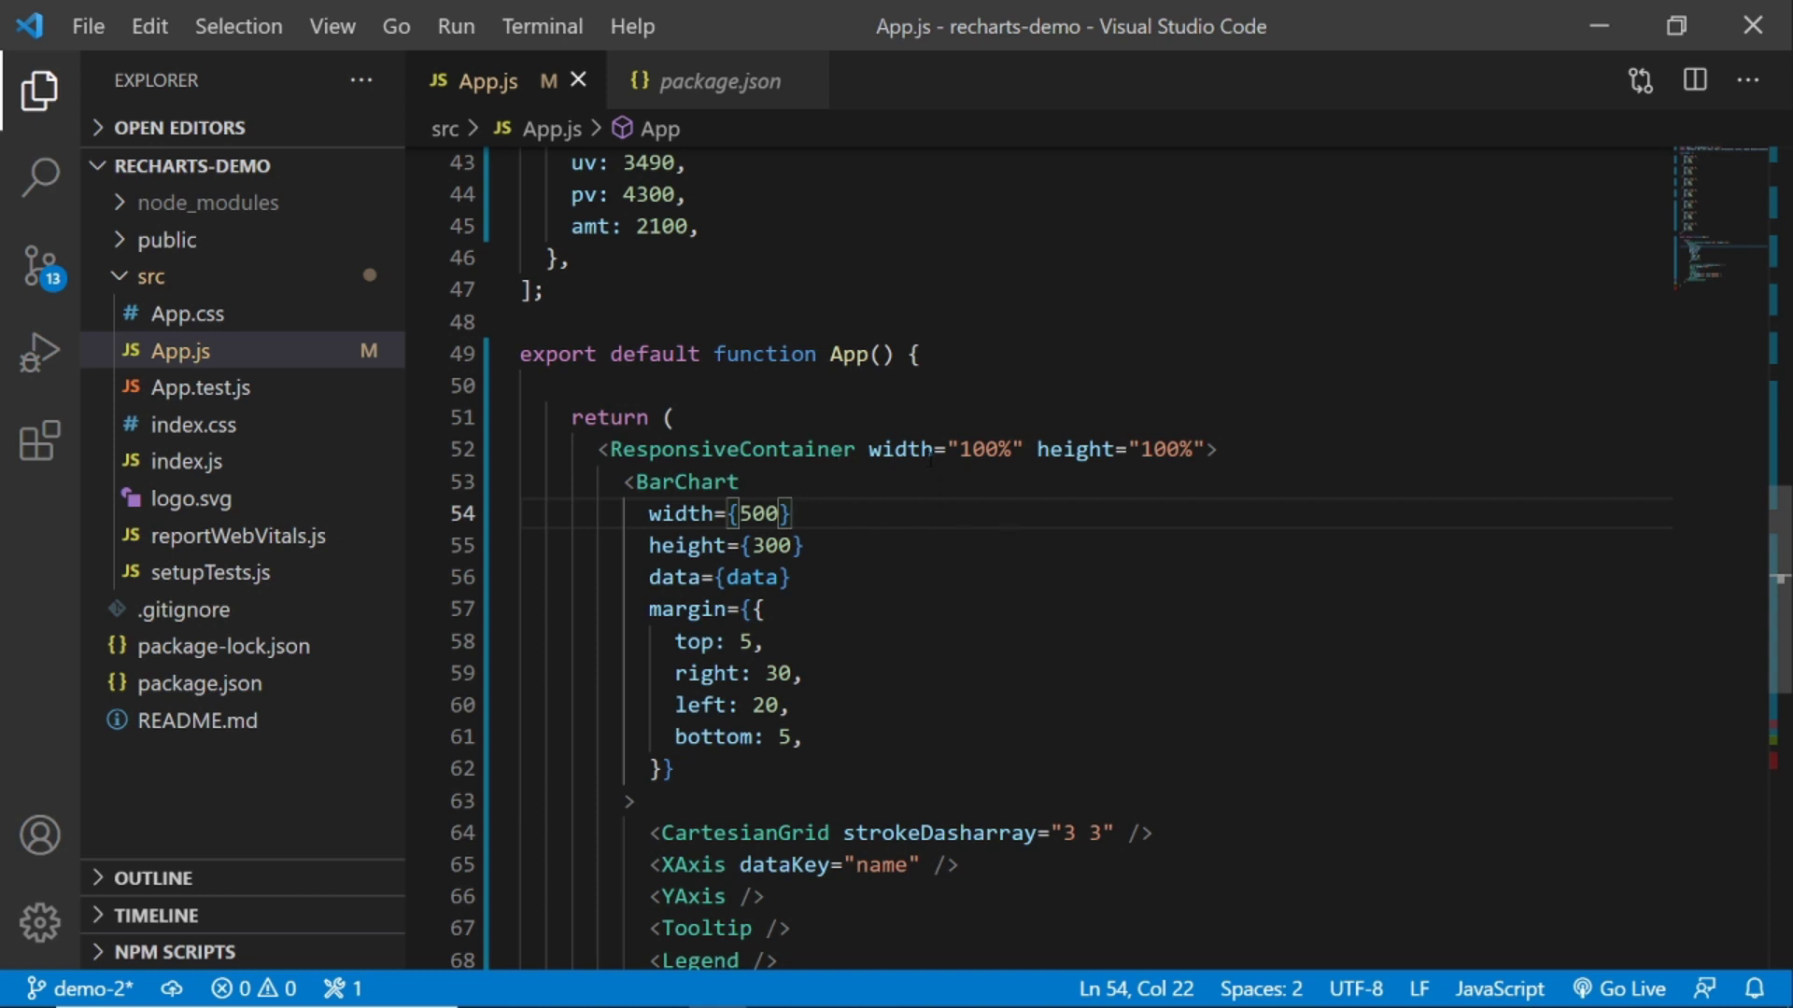
pyautogui.moveTo(871, 448); pyautogui.dragTo(1202, 449)
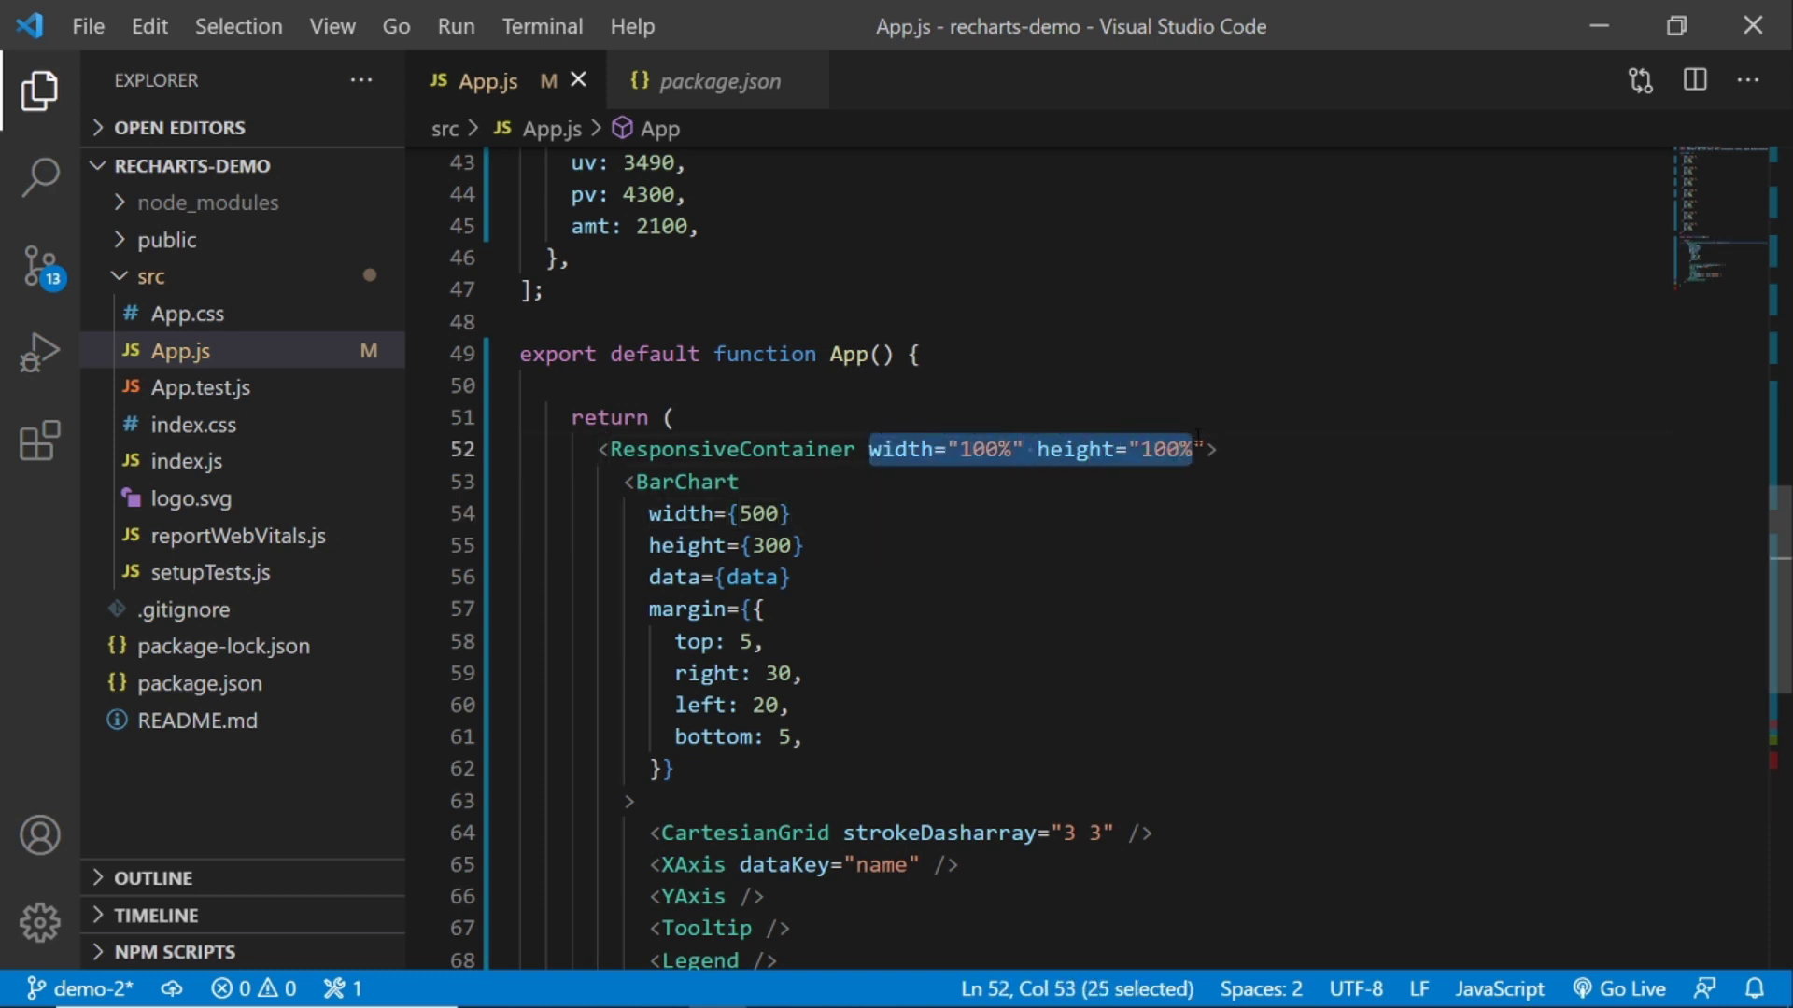
pyautogui.click(792, 513)
pyautogui.click(1204, 448)
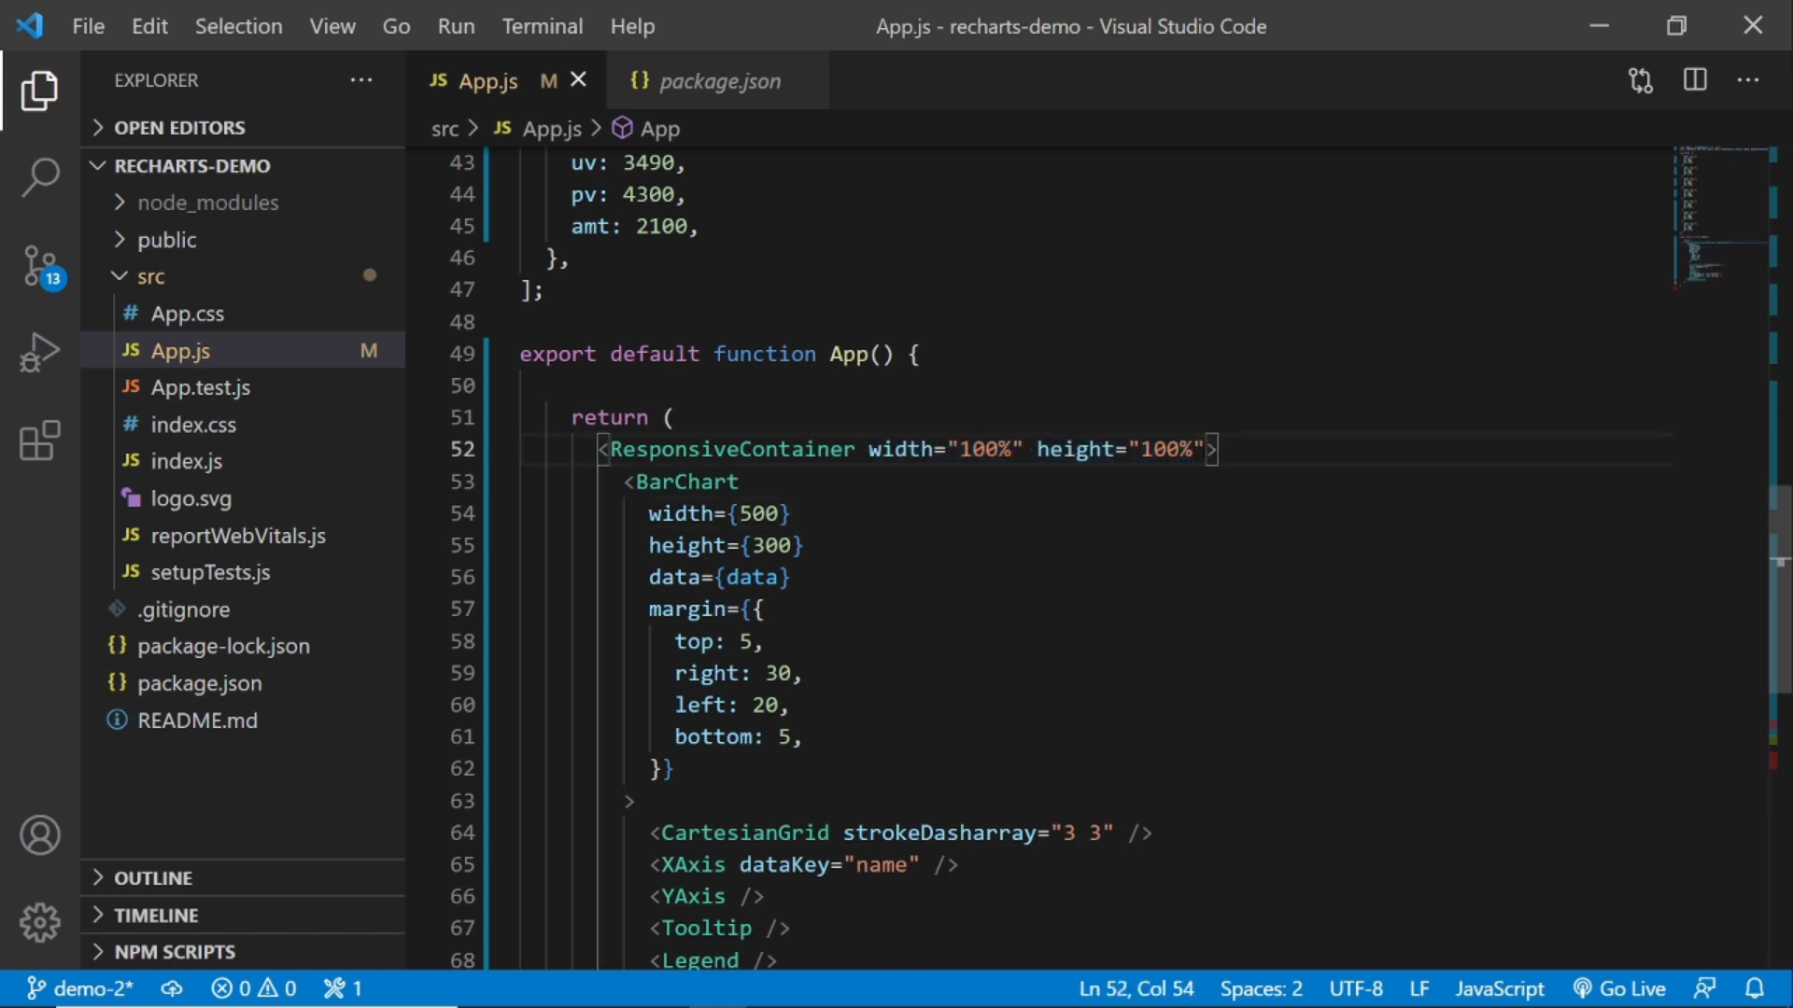
pyautogui.moveTo(1205, 449); pyautogui.dragTo(1039, 448)
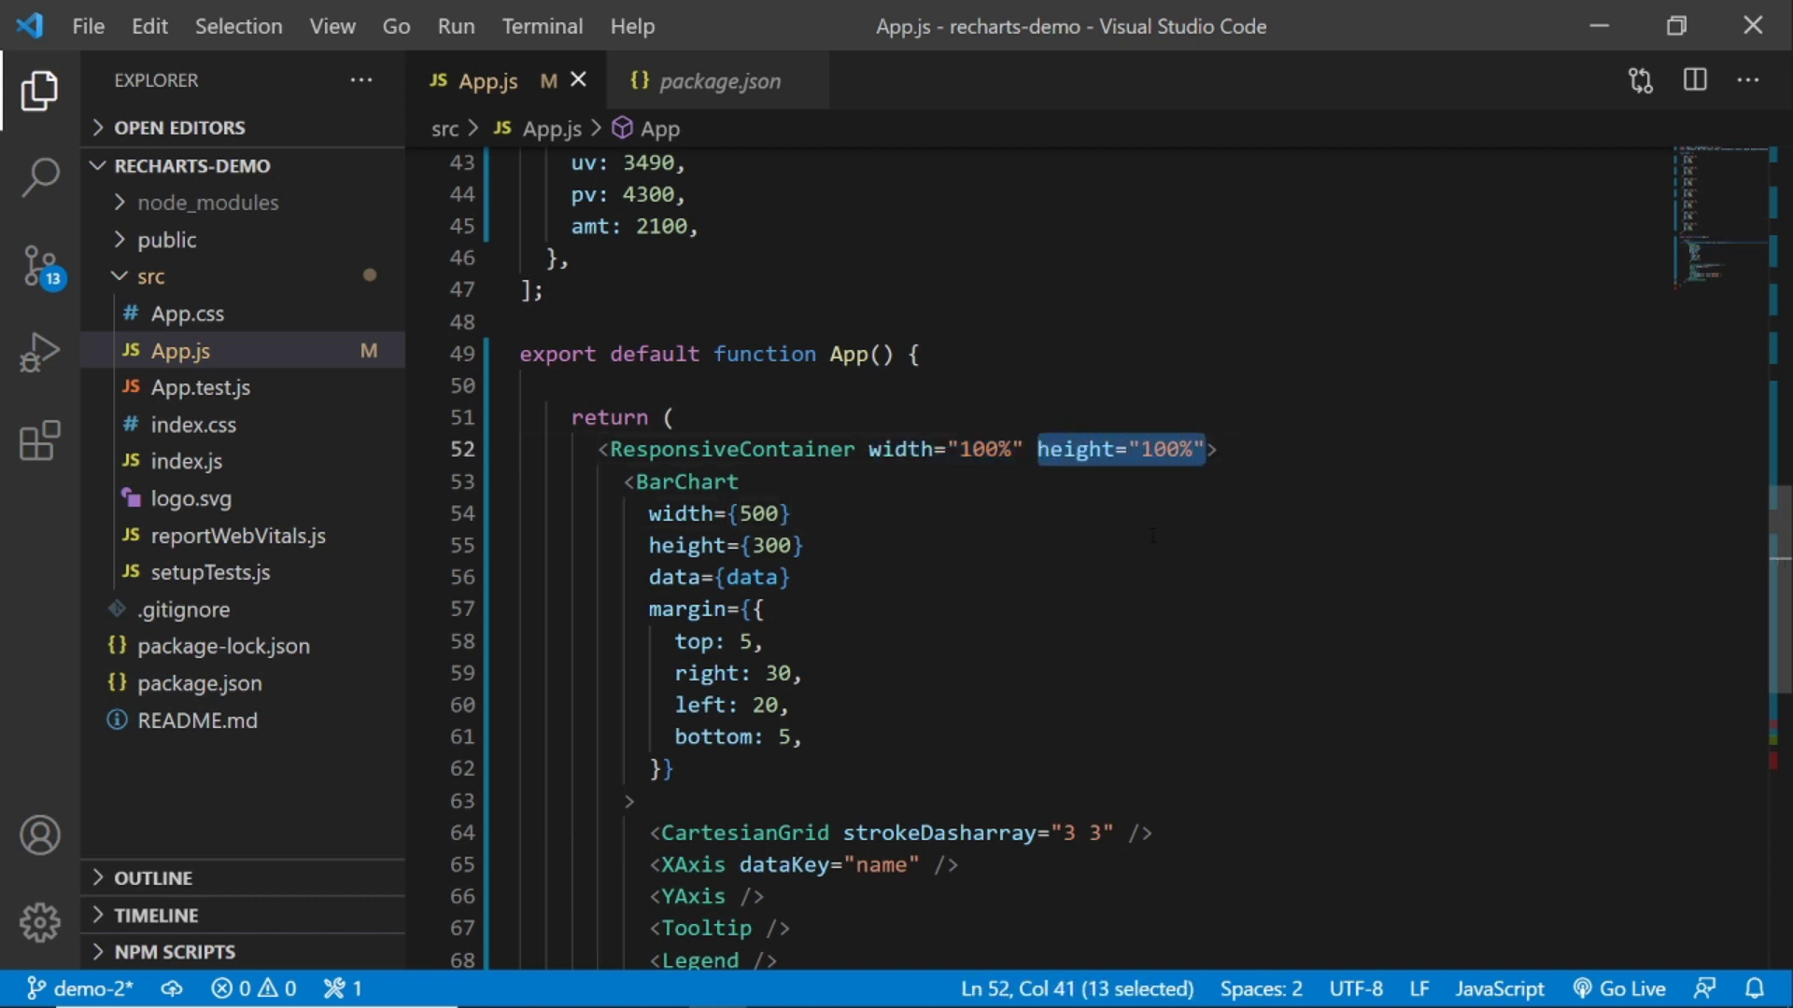
pyautogui.press('BackSpace')
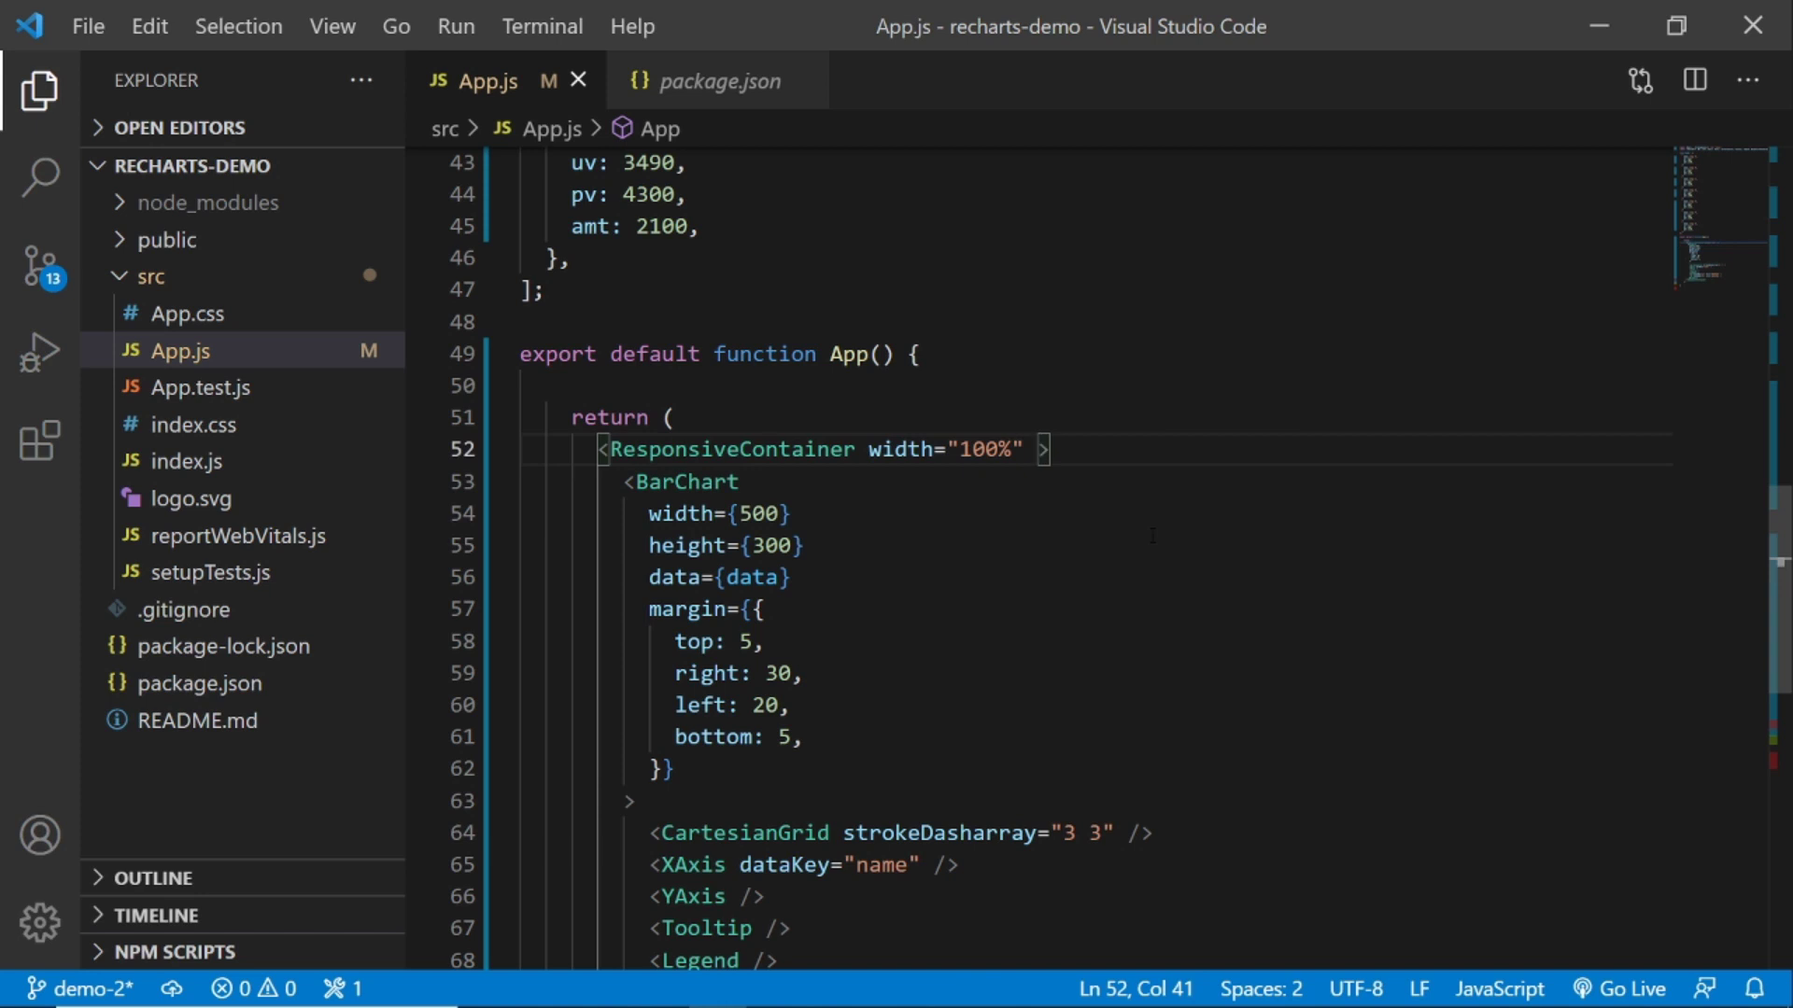
pyautogui.hotkey('ctrl', 's')
pyautogui.write('aspe')
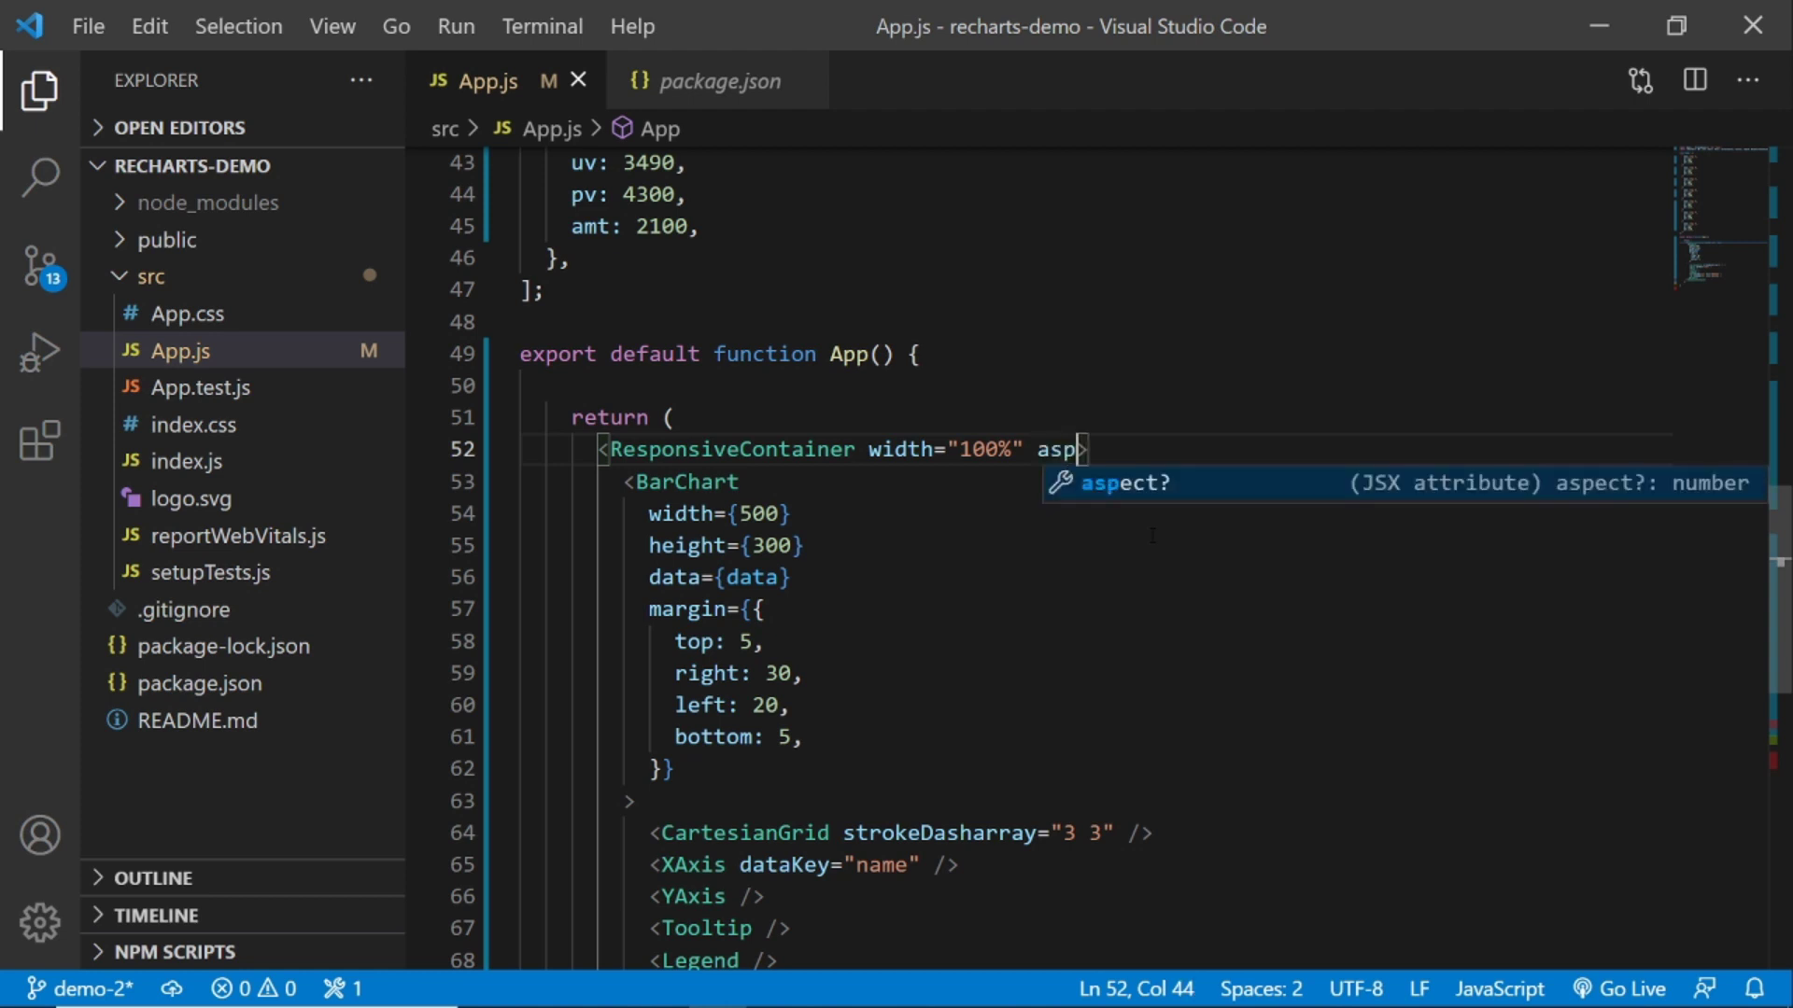
pyautogui.write('ct=')
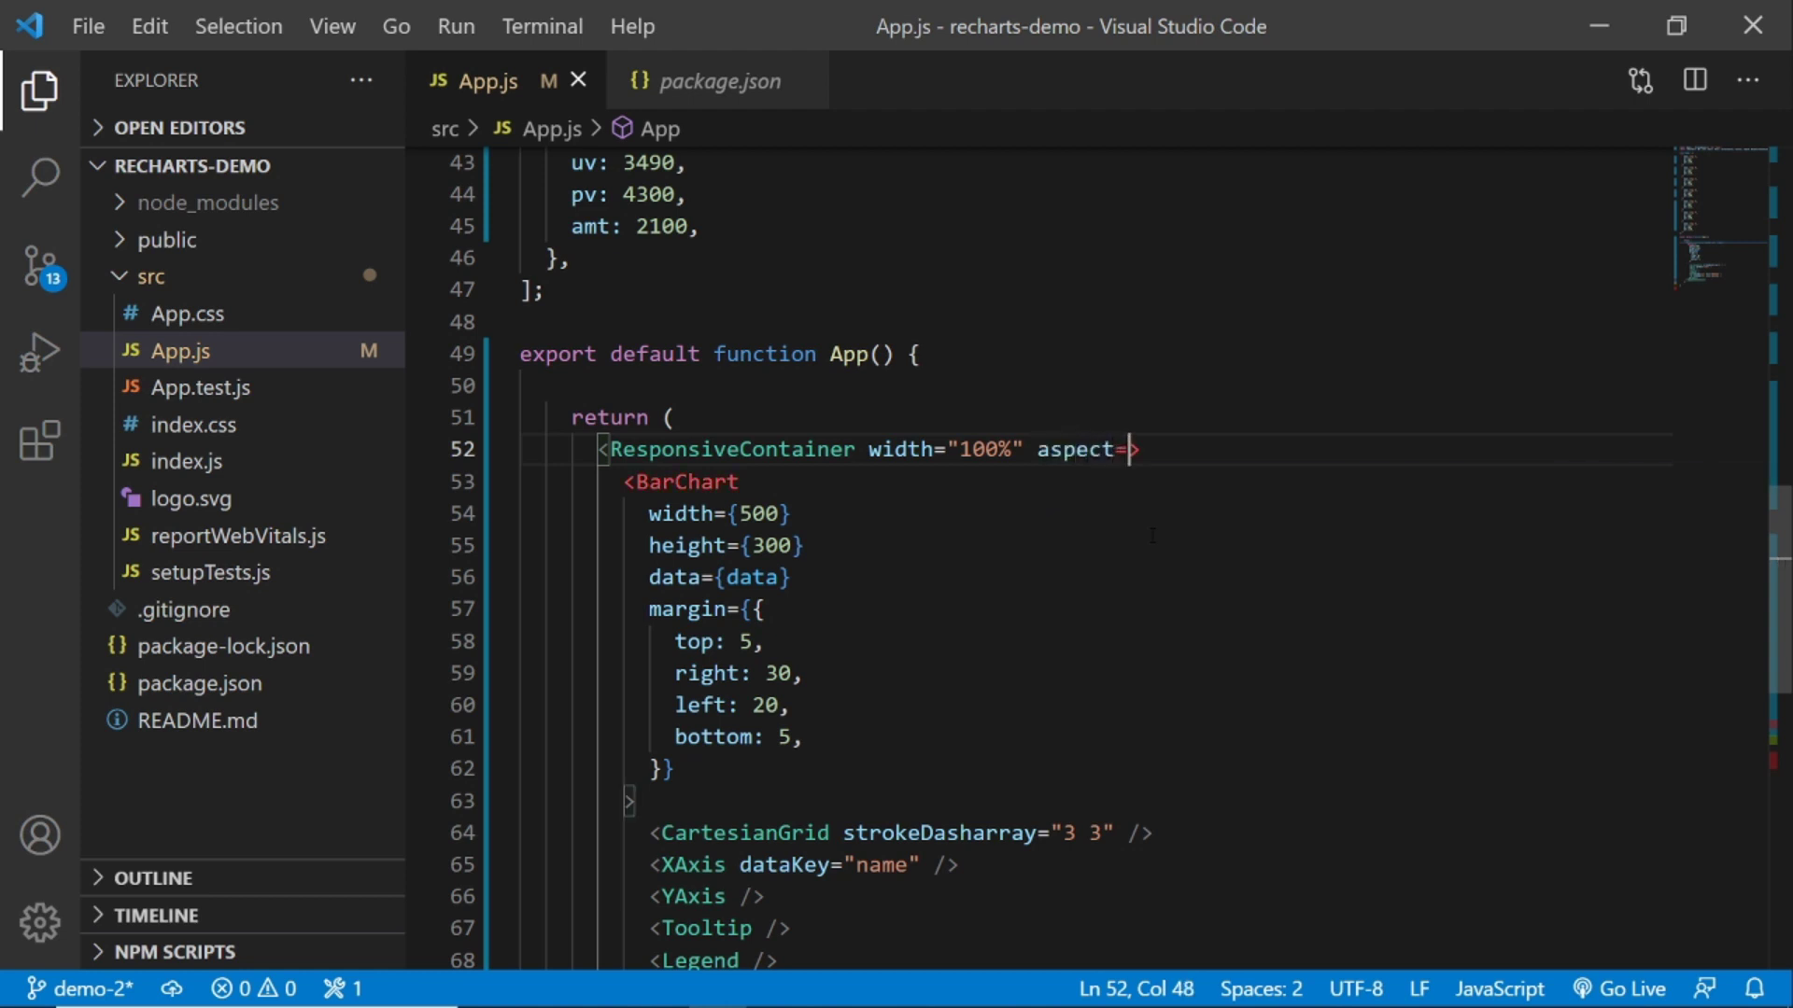
pyautogui.write('{3')
# Give the container aspect={3}, check the rendered chart in Chrome, and return to VS Code.
pyautogui.click(985, 481)
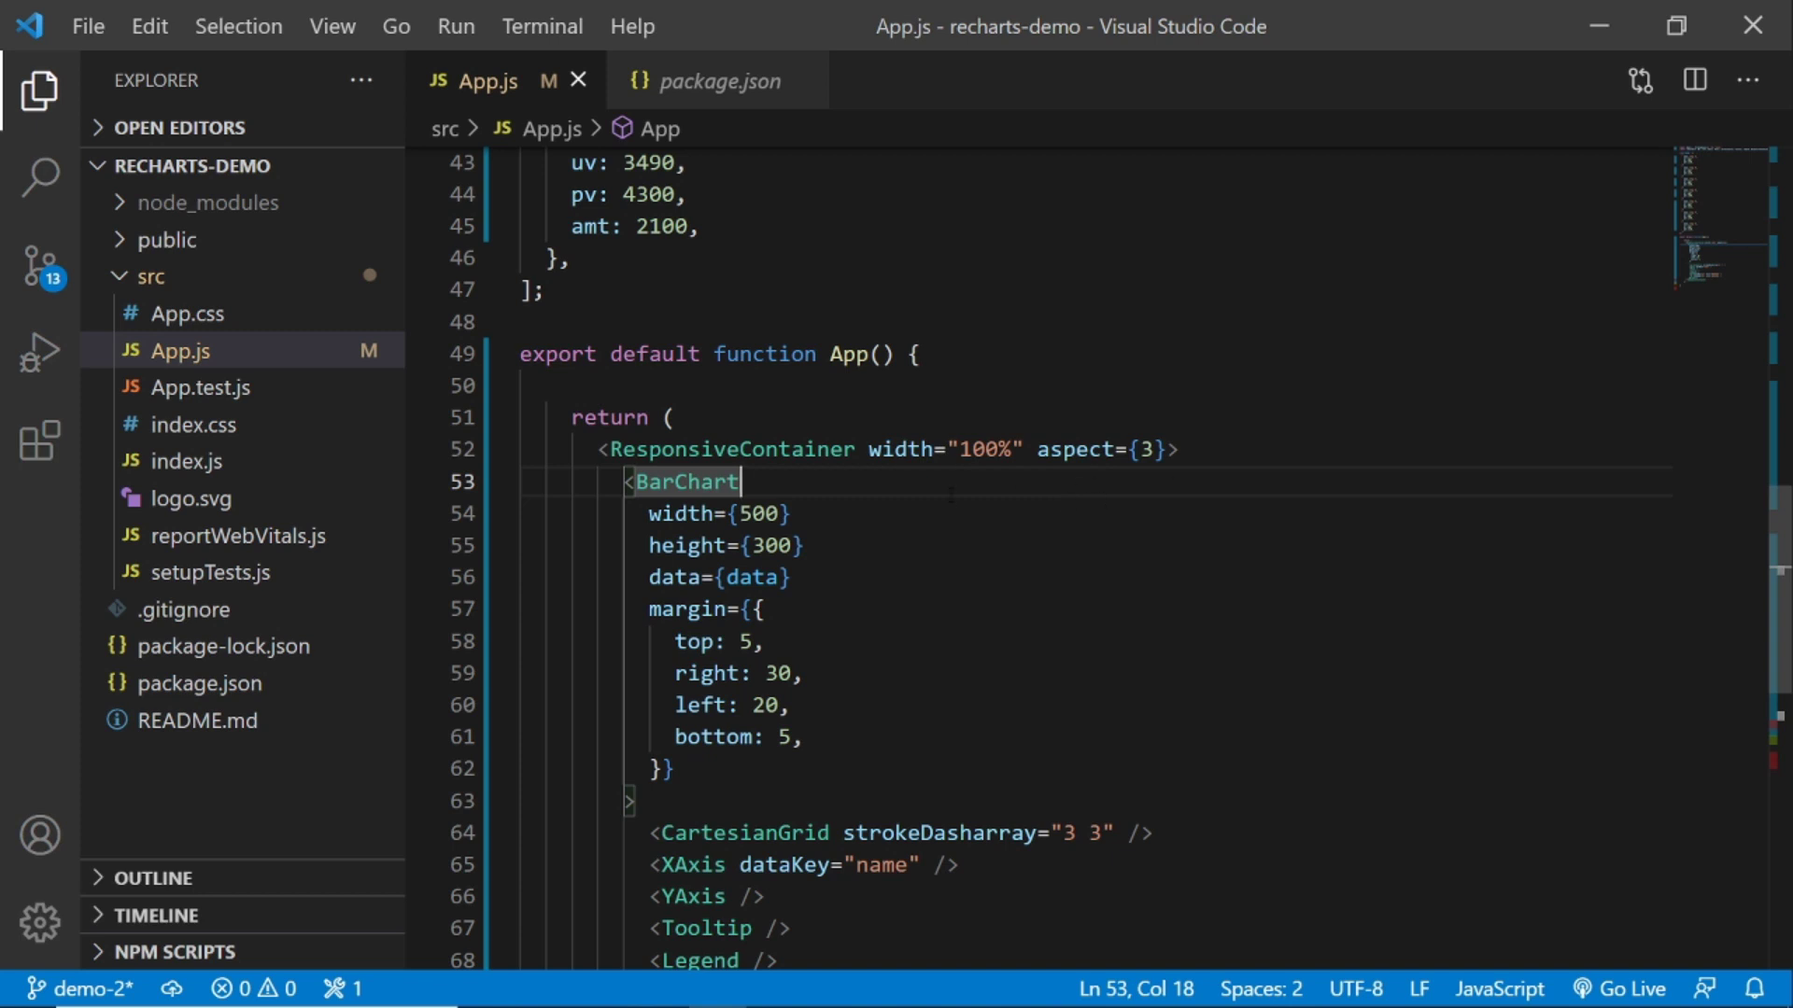
pyautogui.press('alt')
pyautogui.hotkey('alt', 'Tab')
pyautogui.hotkey('alt', 'Tab')
pyautogui.press('alt')
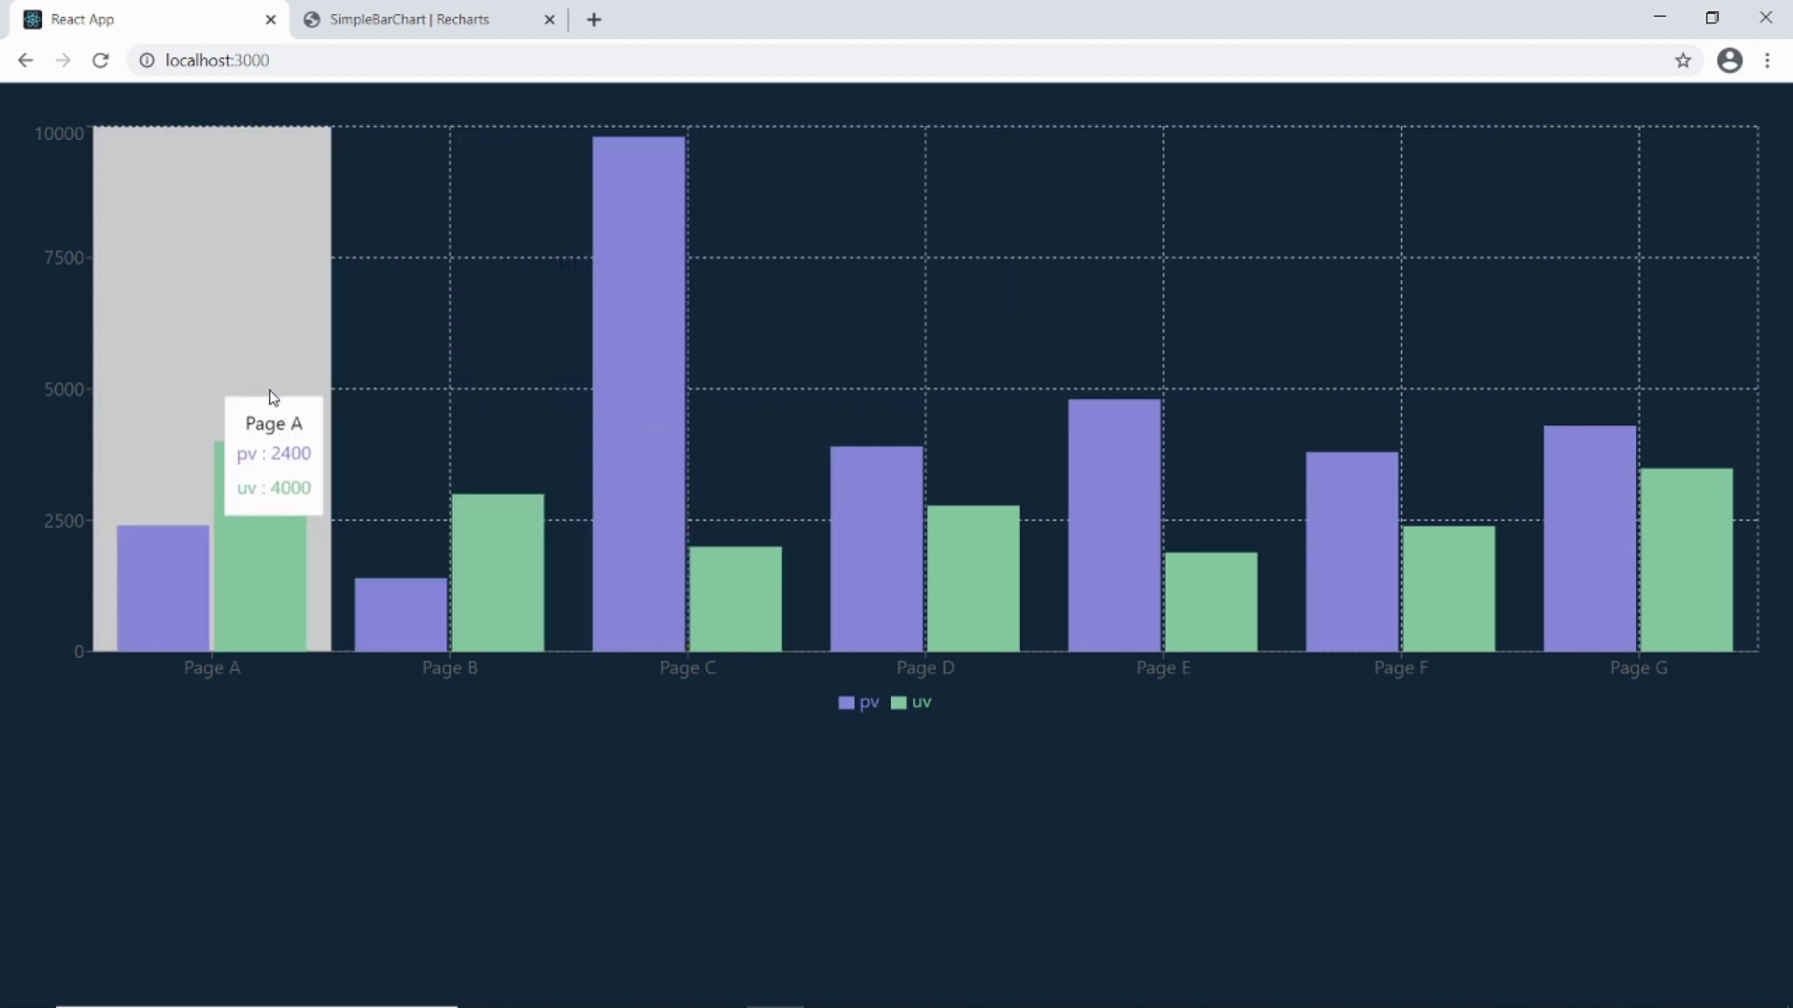
pyautogui.hotkey('alt', 'Tab')
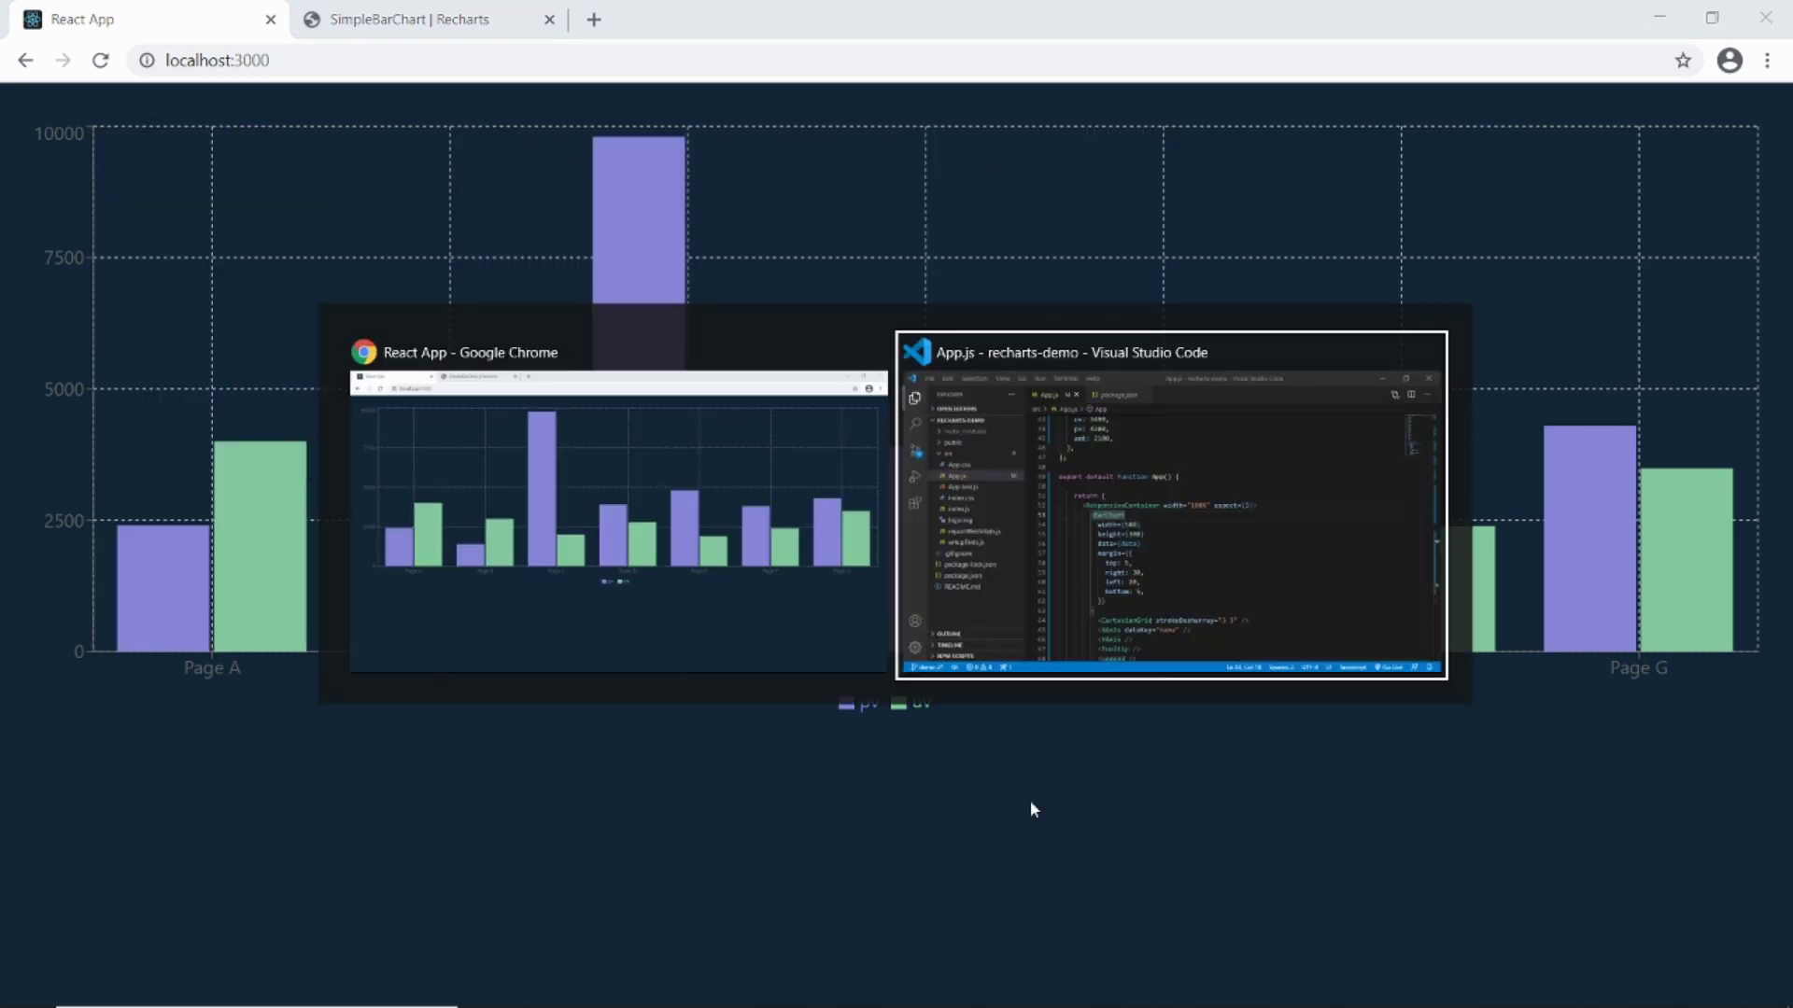
pyautogui.press('alt')
pyautogui.scroll(-2, 981, 560)
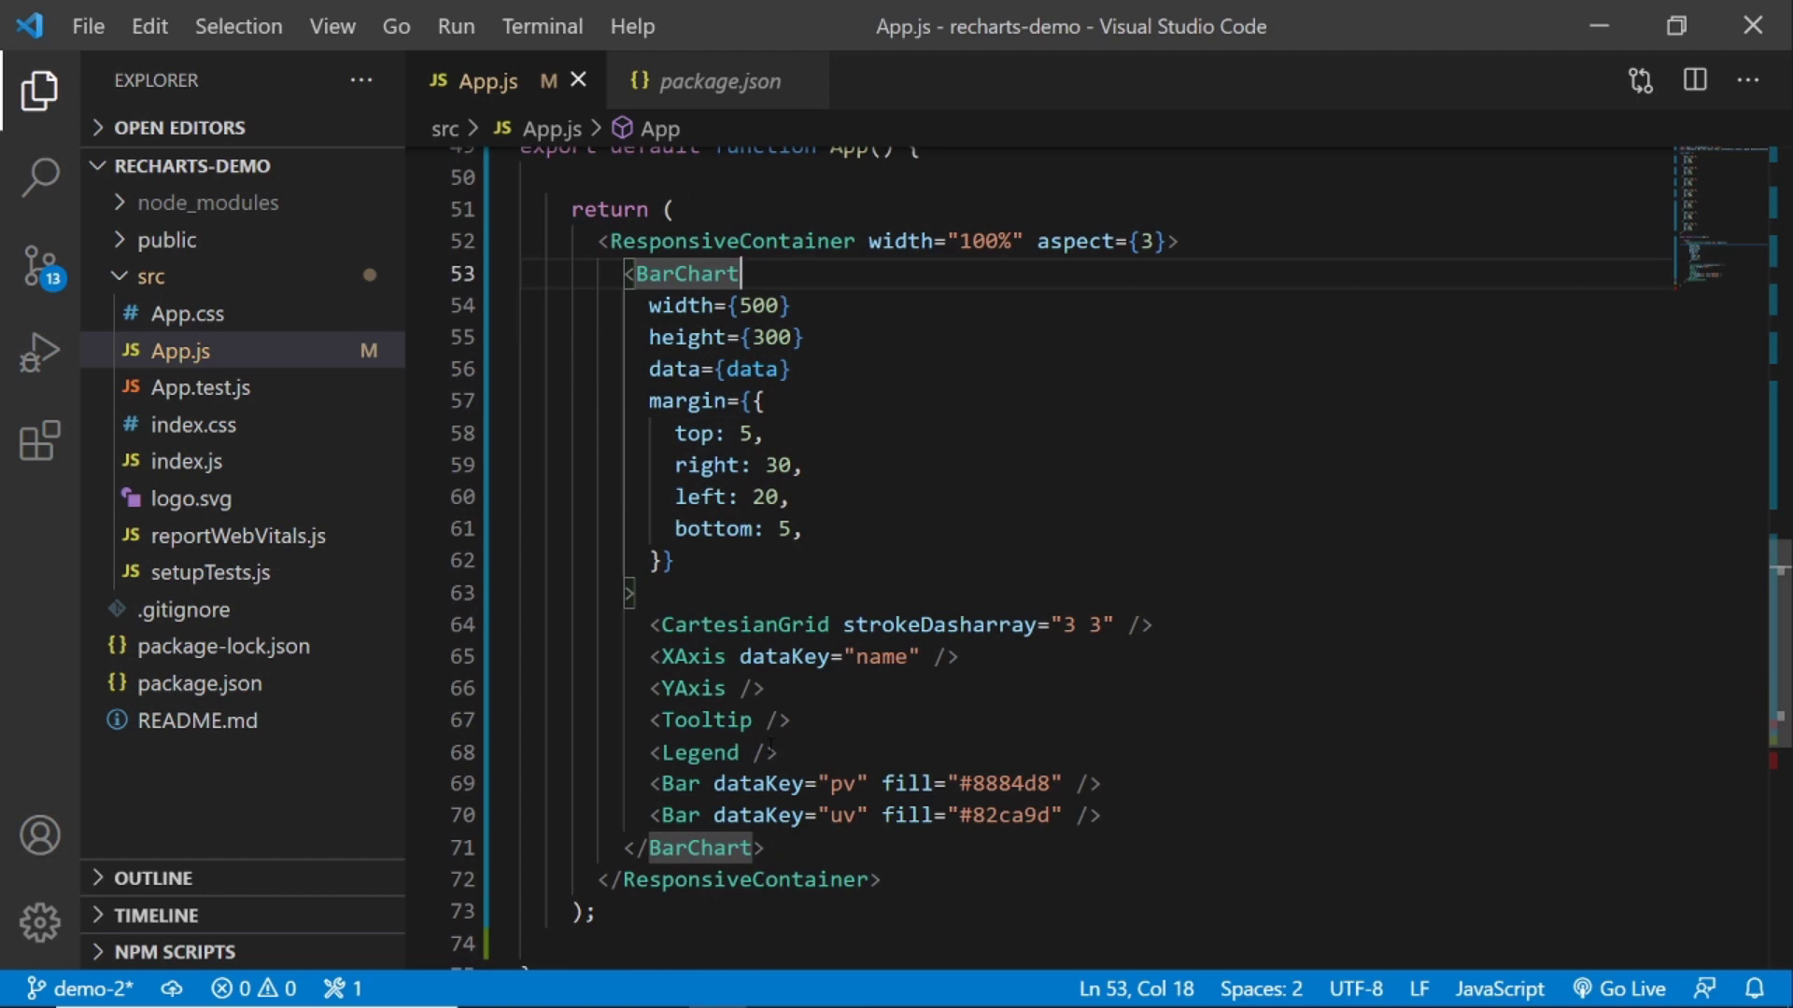
# Delete the <Legend /> and <Tooltip /> lines and view the chart in Chrome.
pyautogui.moveTo(788, 752); pyautogui.dragTo(583, 751)
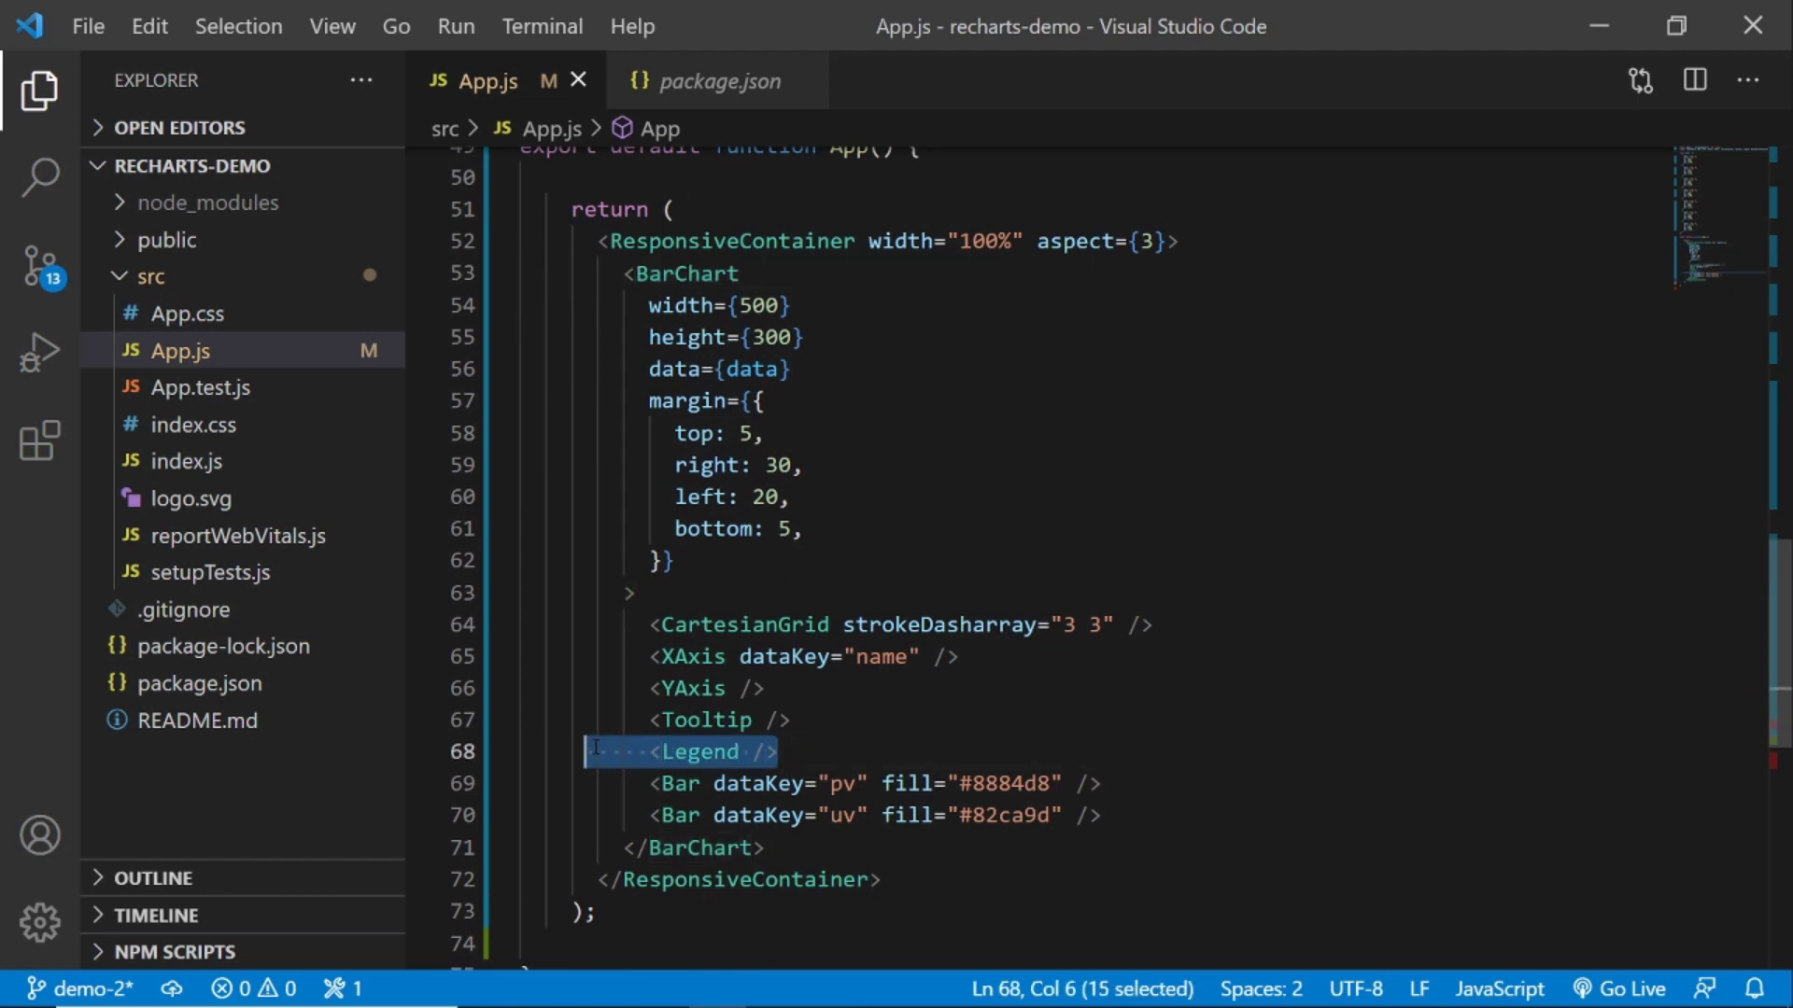
pyautogui.press('Delete')
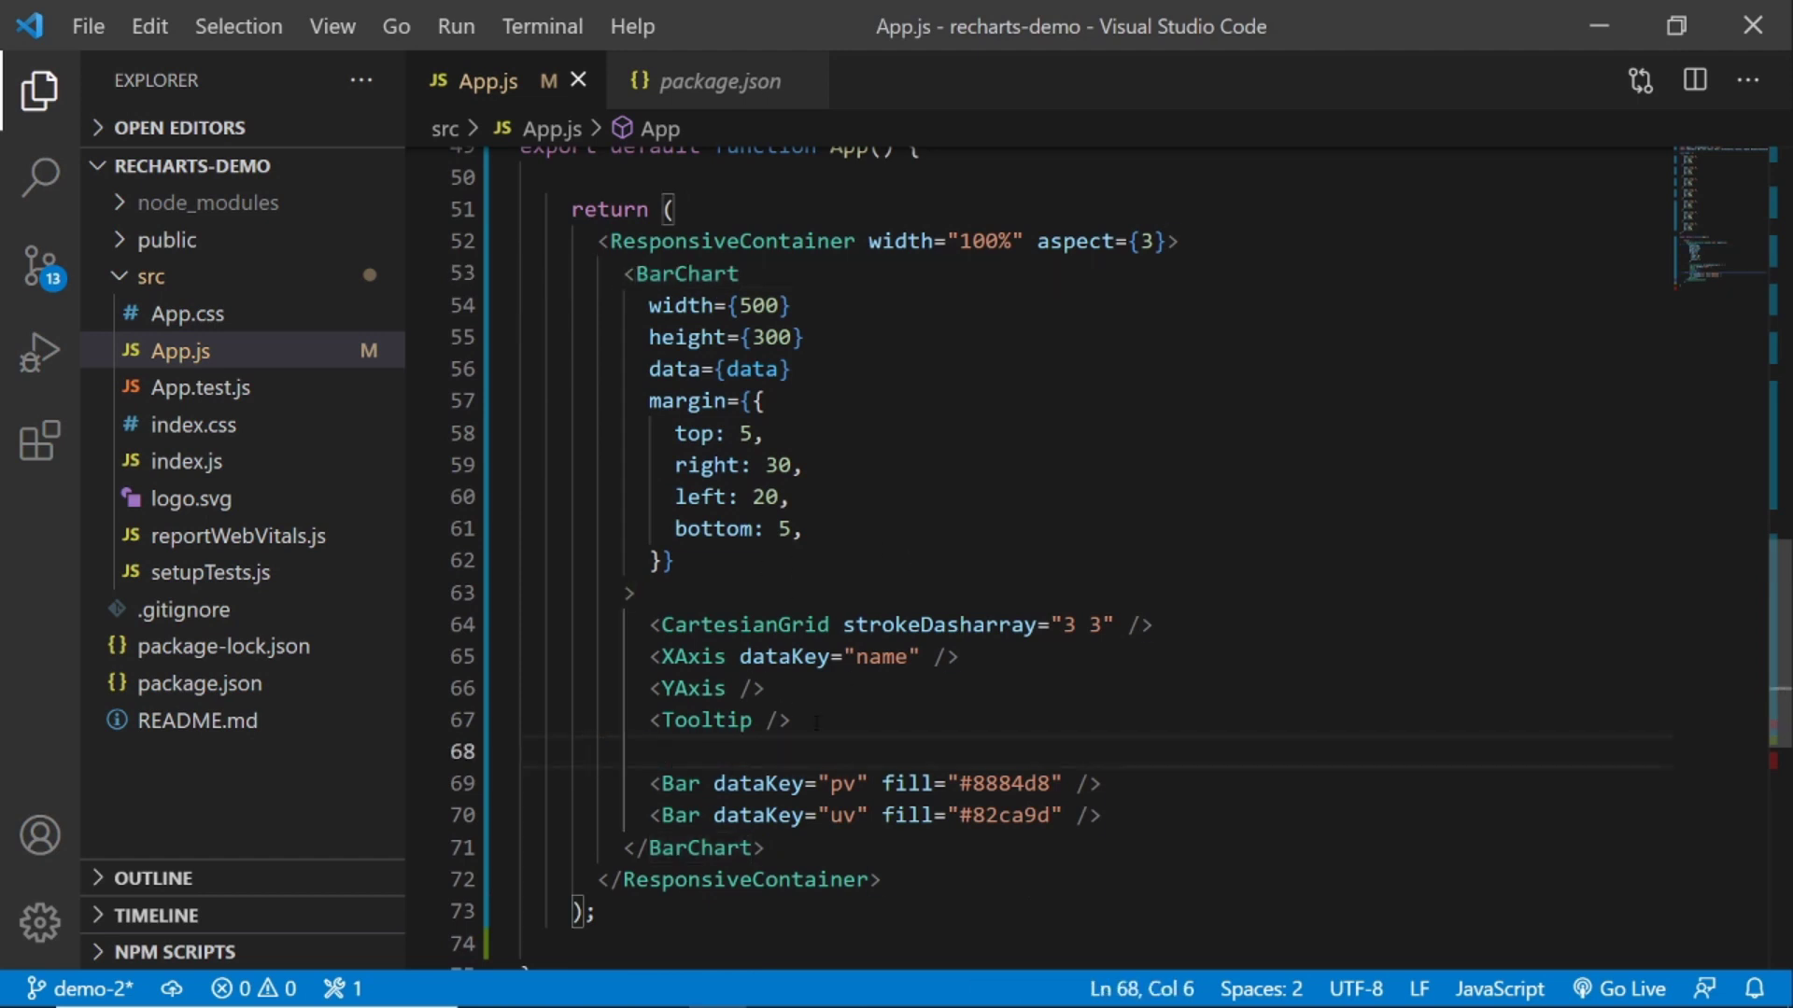
pyautogui.moveTo(791, 721); pyautogui.dragTo(547, 720)
pyautogui.press('Delete')
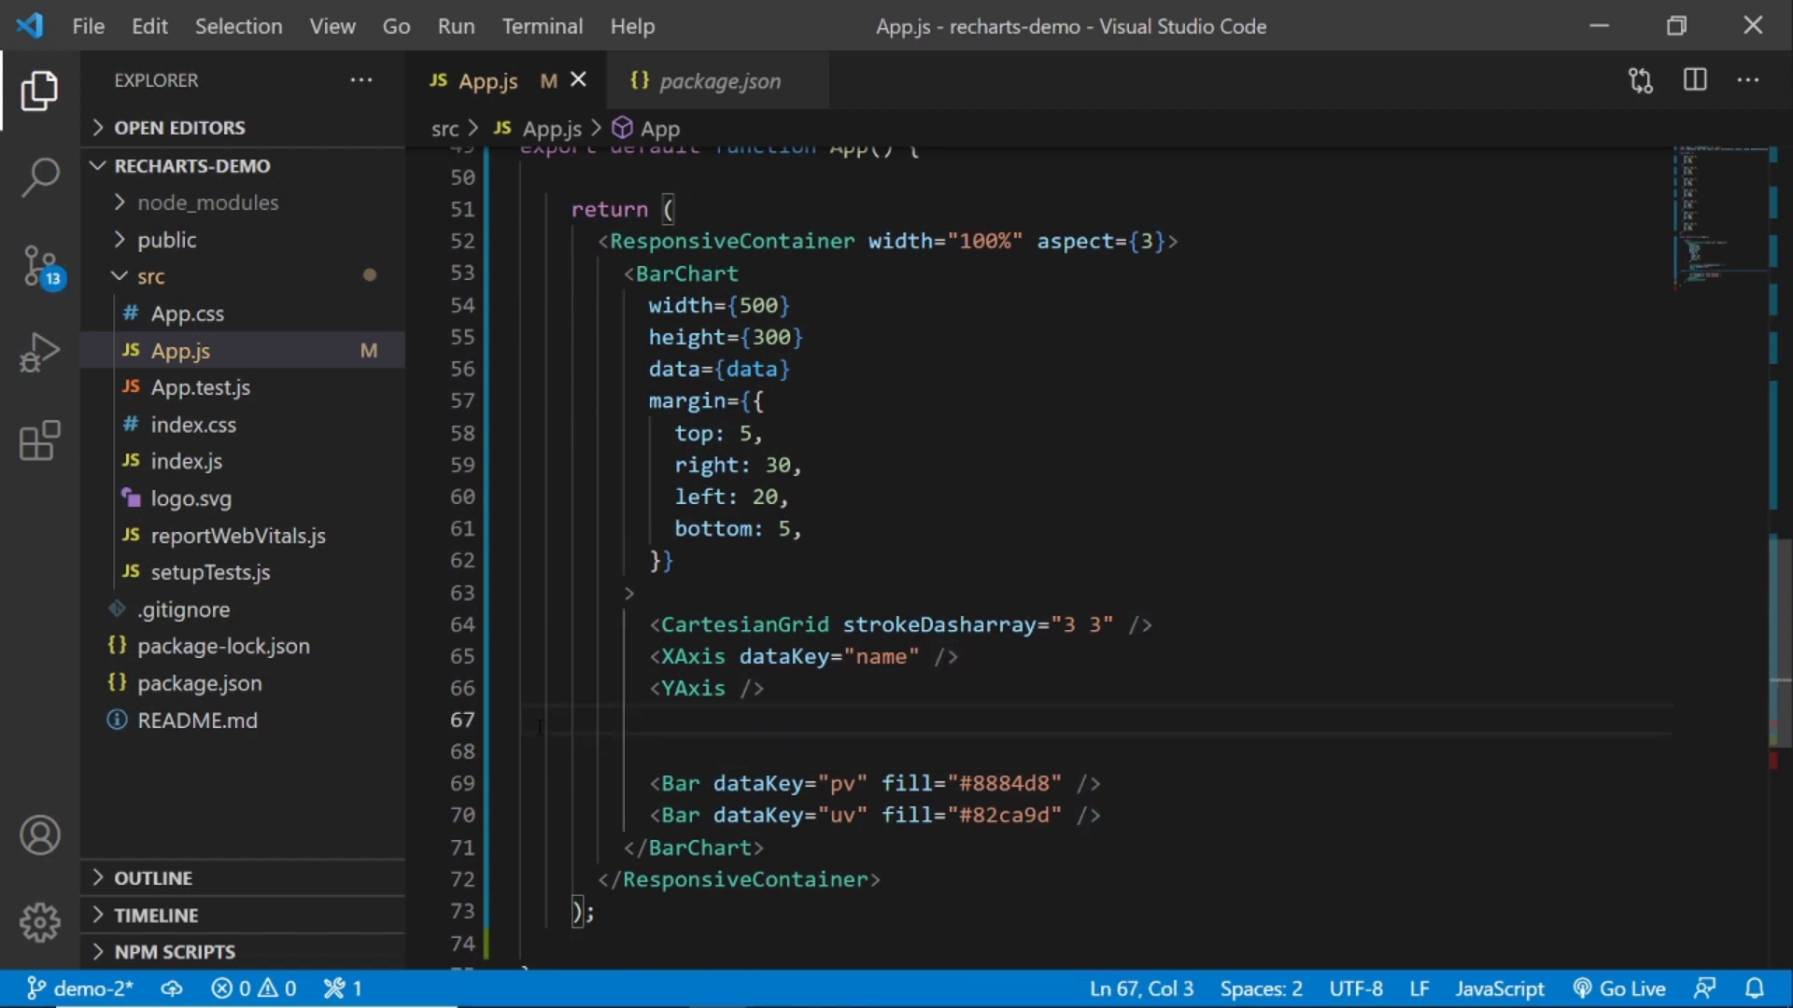
pyautogui.hotkey('alt', 'Tab')
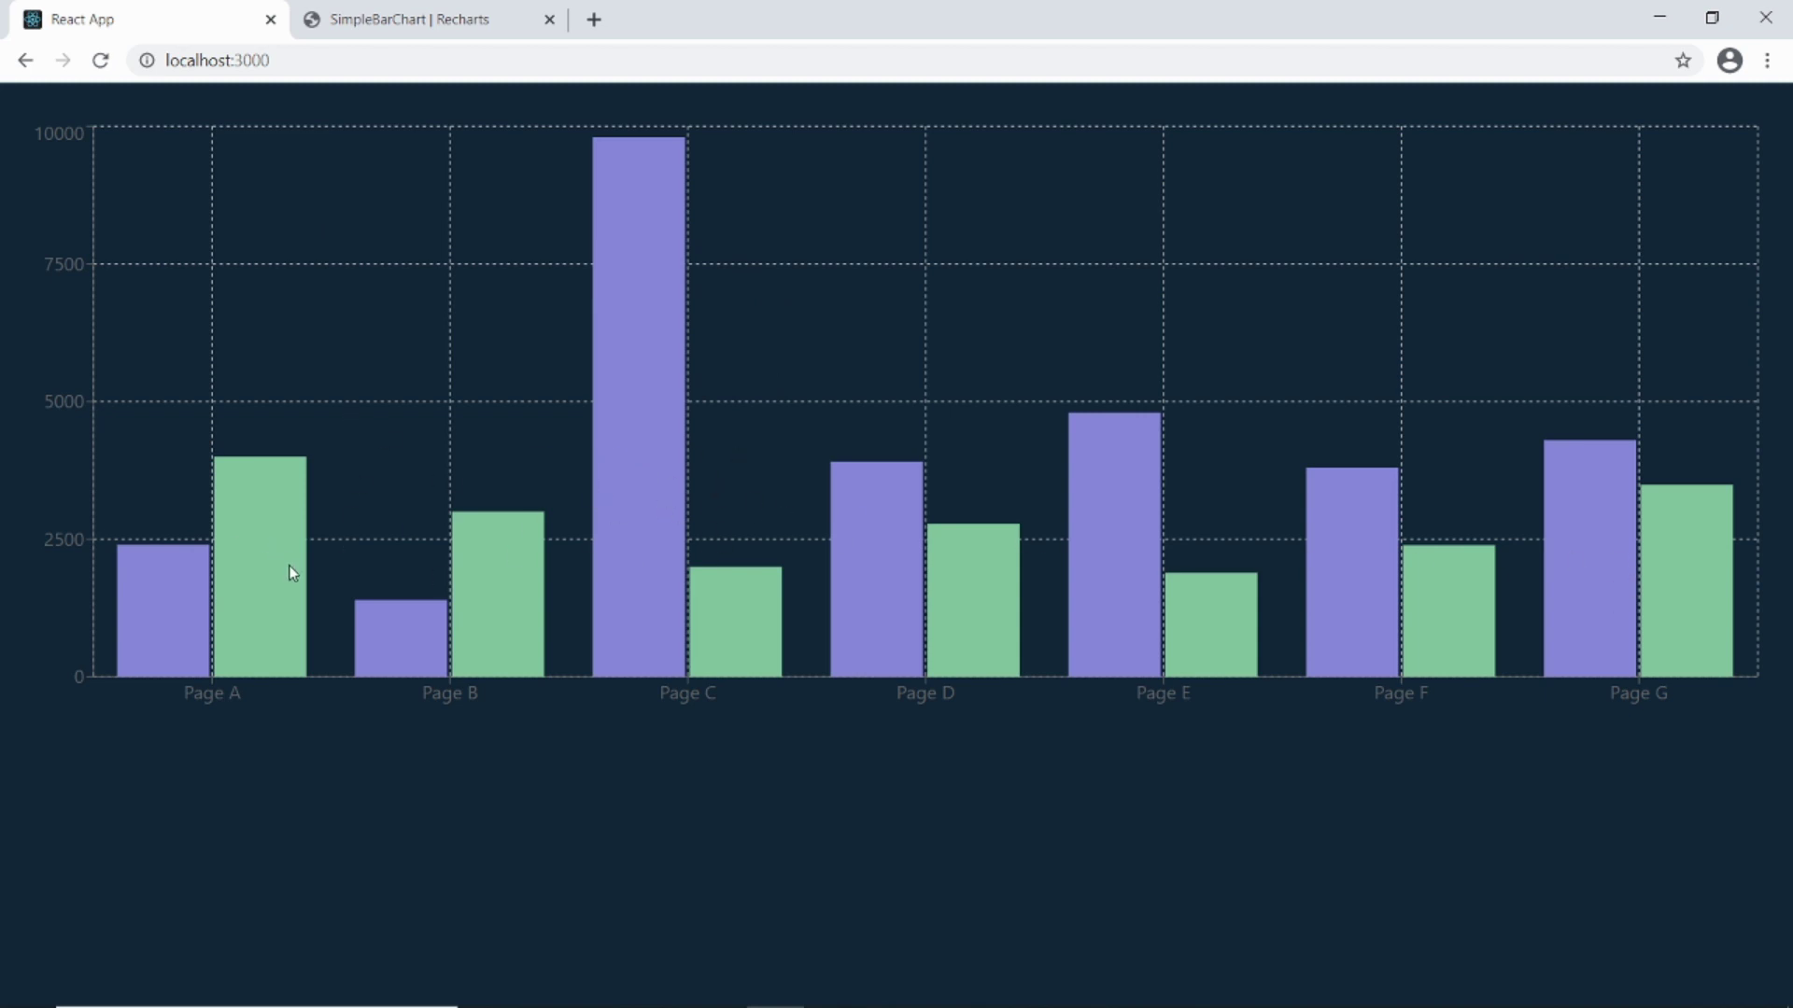
# Undo both deletions in App.js, then delete only the <Legend /> line again.
pyautogui.hotkey('alt', 'Tab')
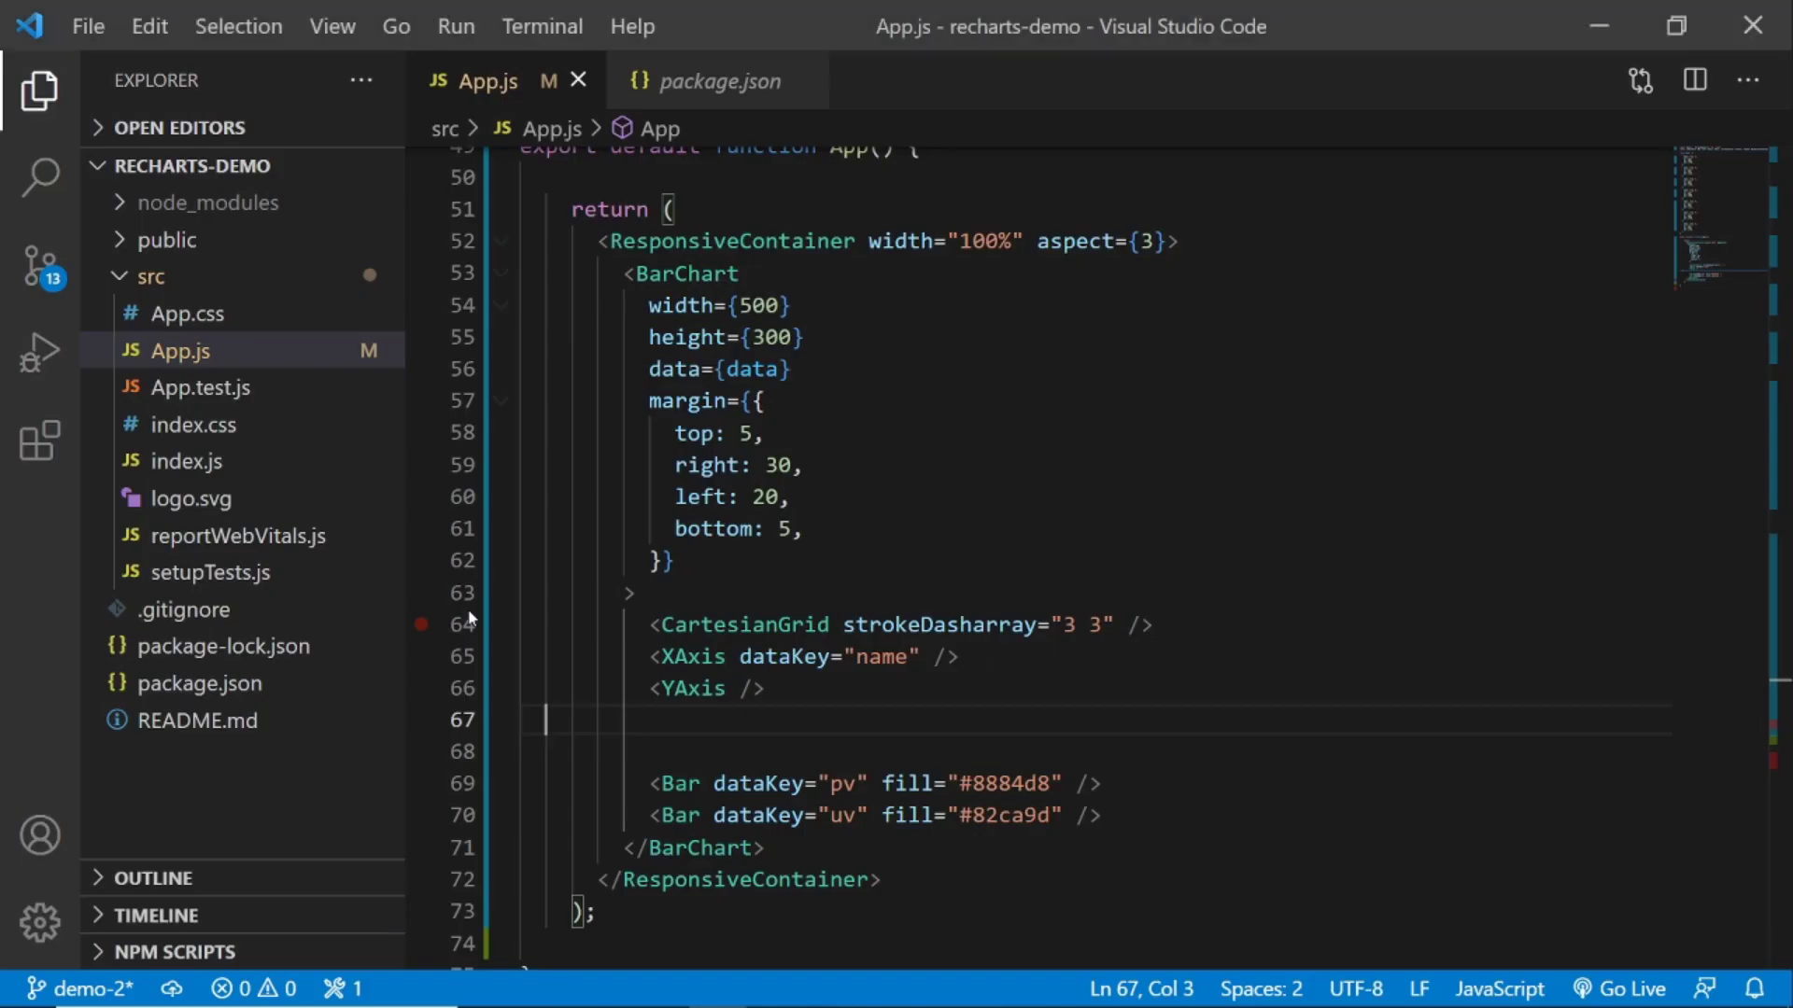
pyautogui.hotkey('ctrl', 'z')
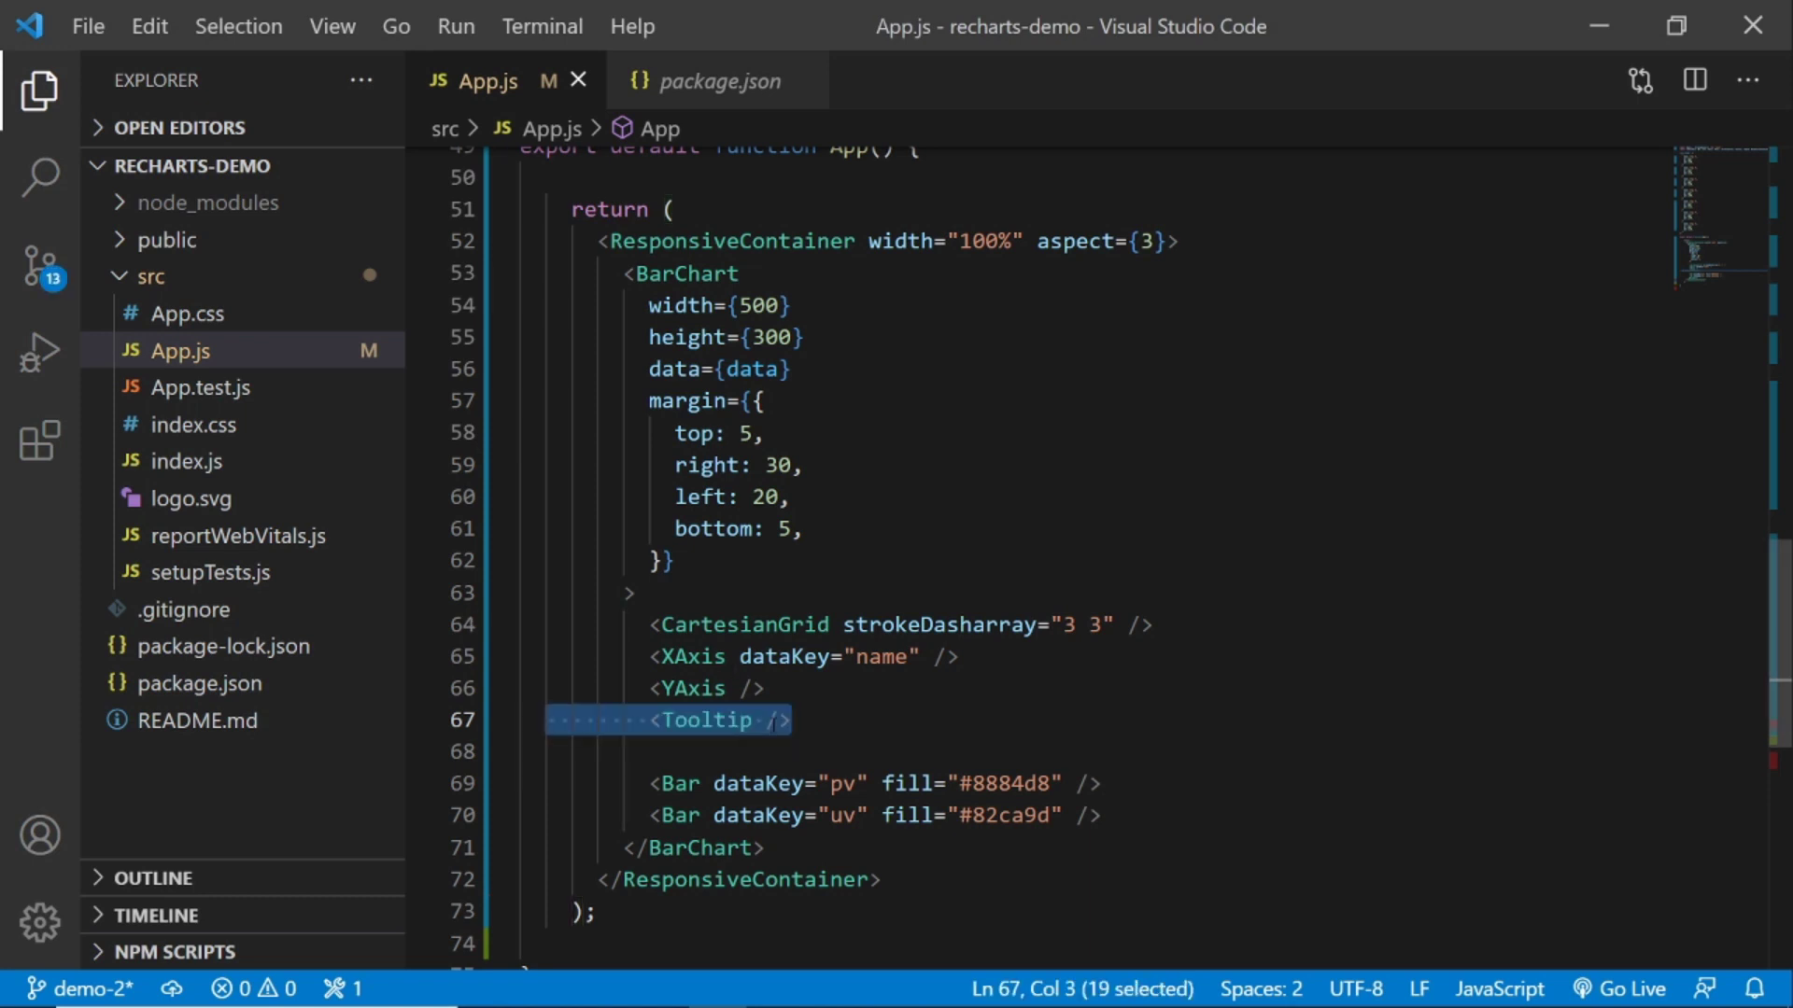
pyautogui.hotkey('ctrl', 'z')
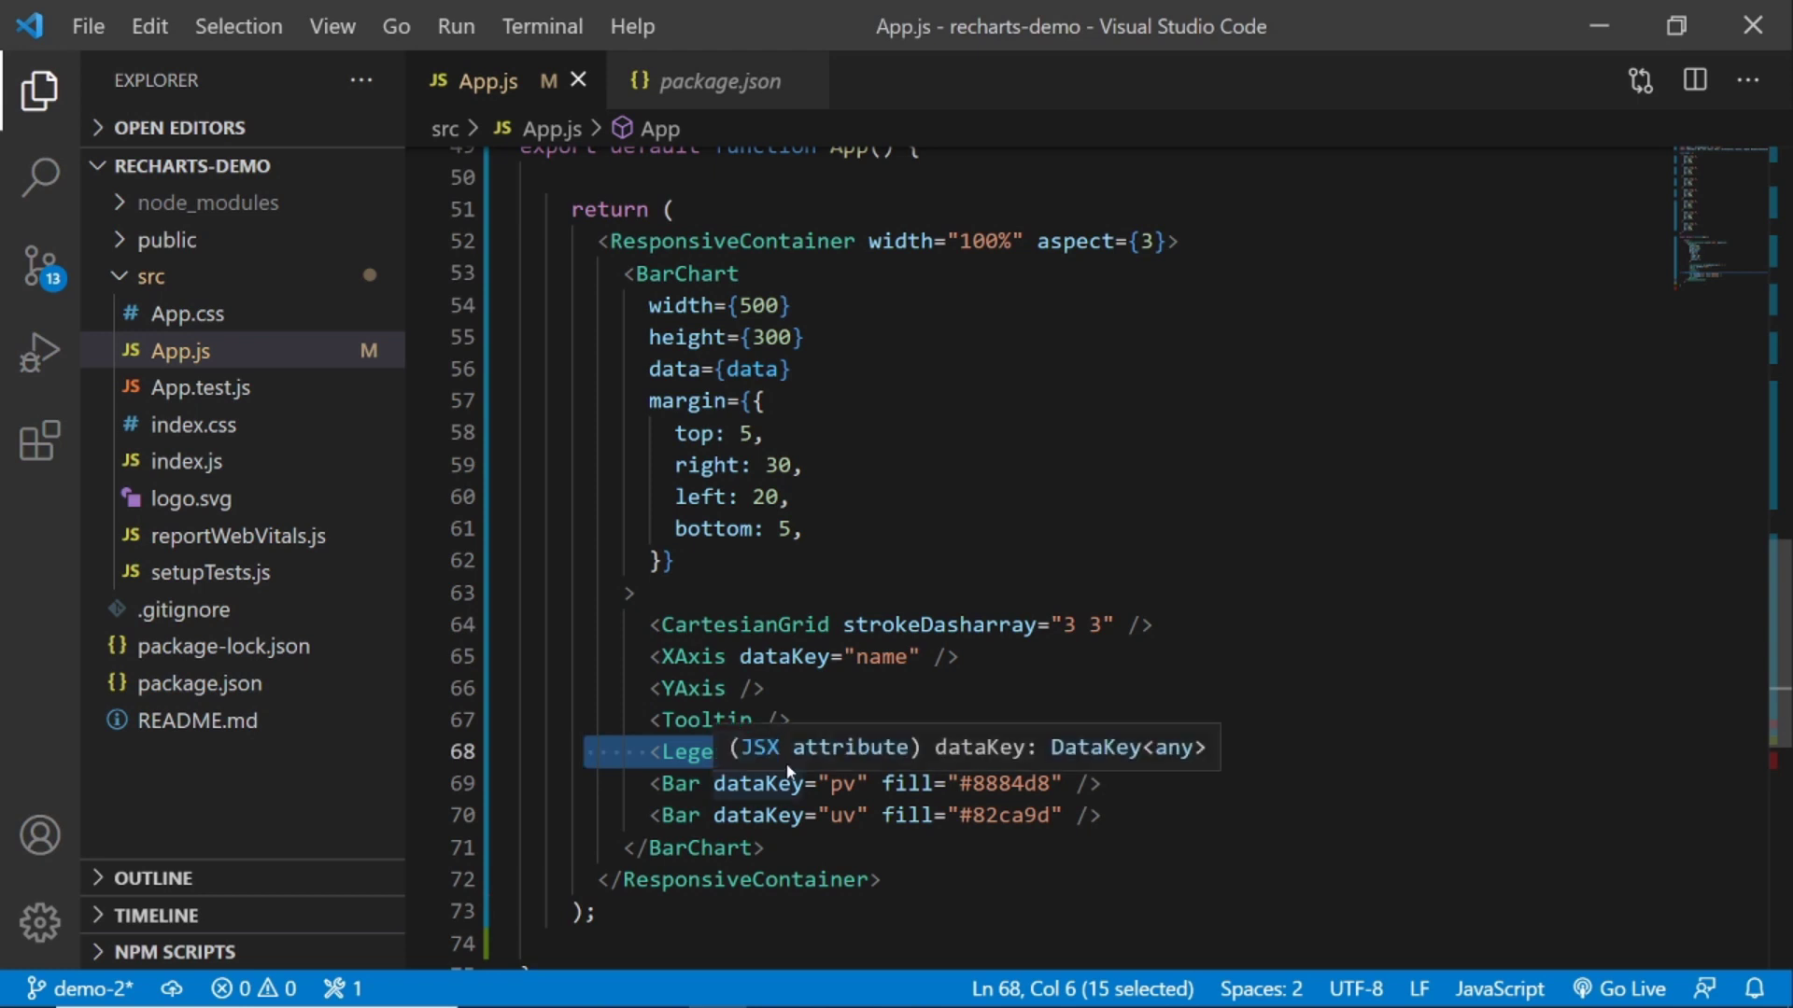
pyautogui.press('End')
pyautogui.hotkey('shift', 'ctrl', 'Left')
pyautogui.hotkey('shift', 'ctrl', 'Left')
pyautogui.hotkey('shift', 'Left')
pyautogui.press('BackSpace')
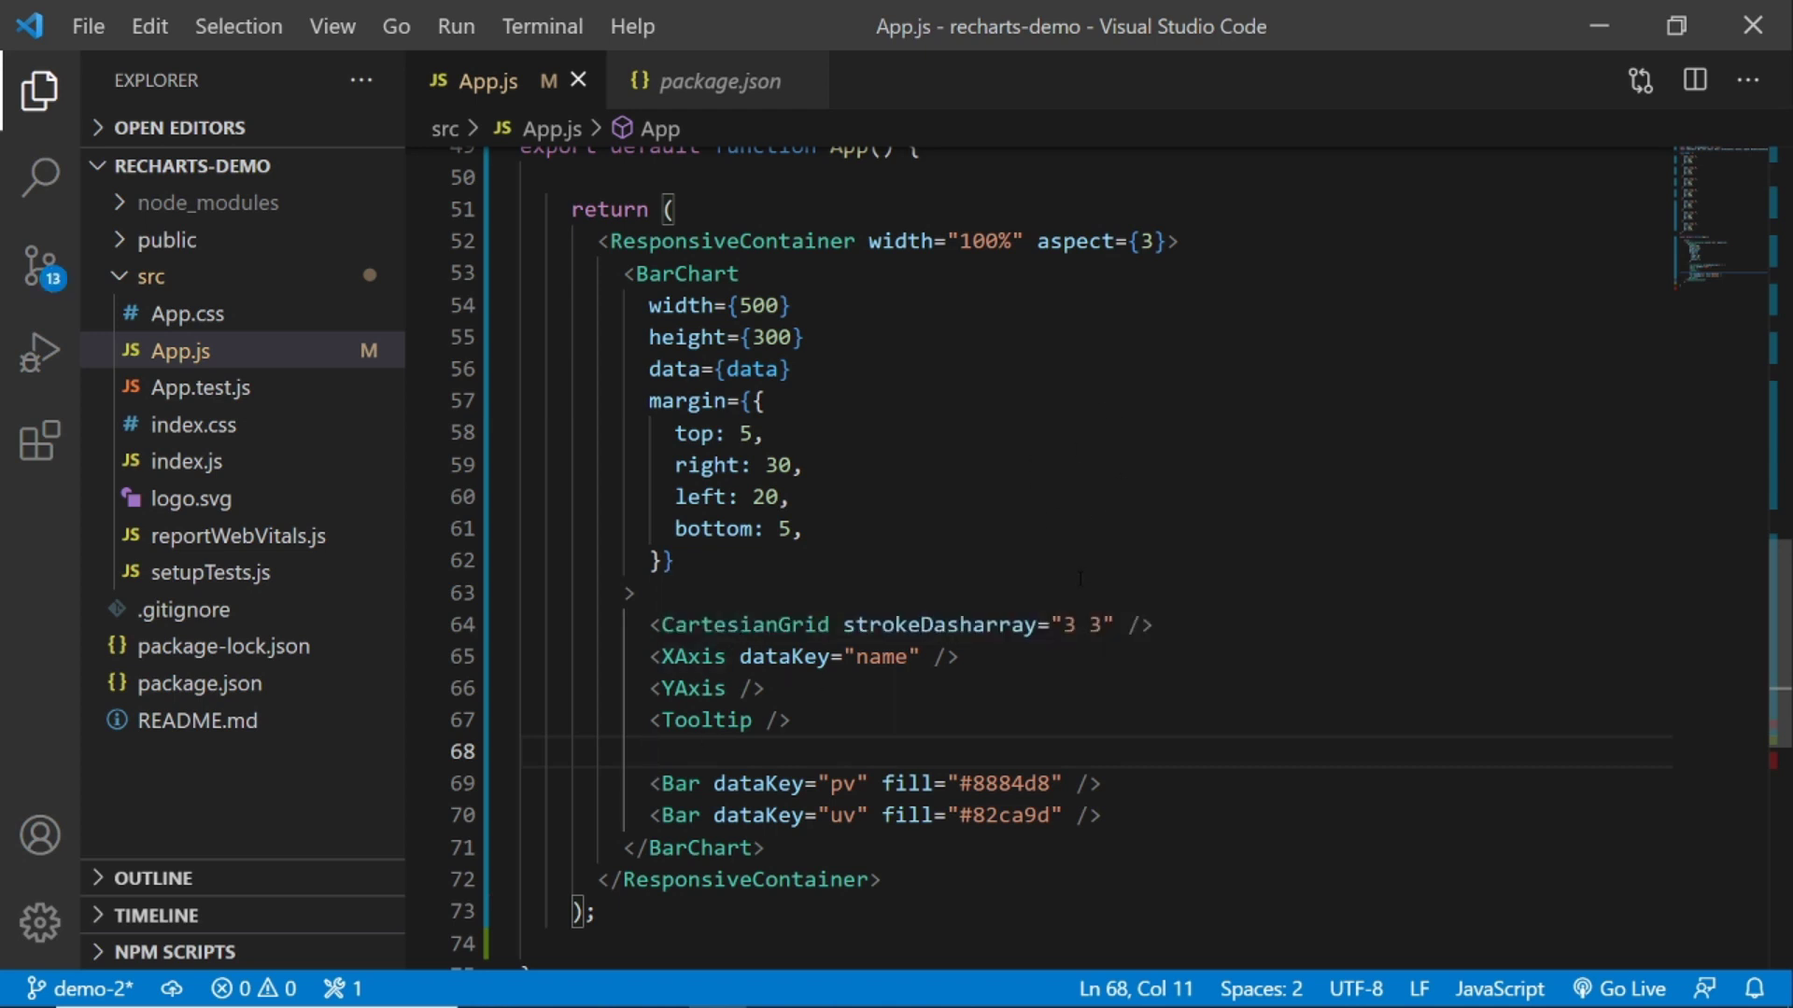
pyautogui.scroll(8, 1079, 582)
pyautogui.scroll(5, 1079, 581)
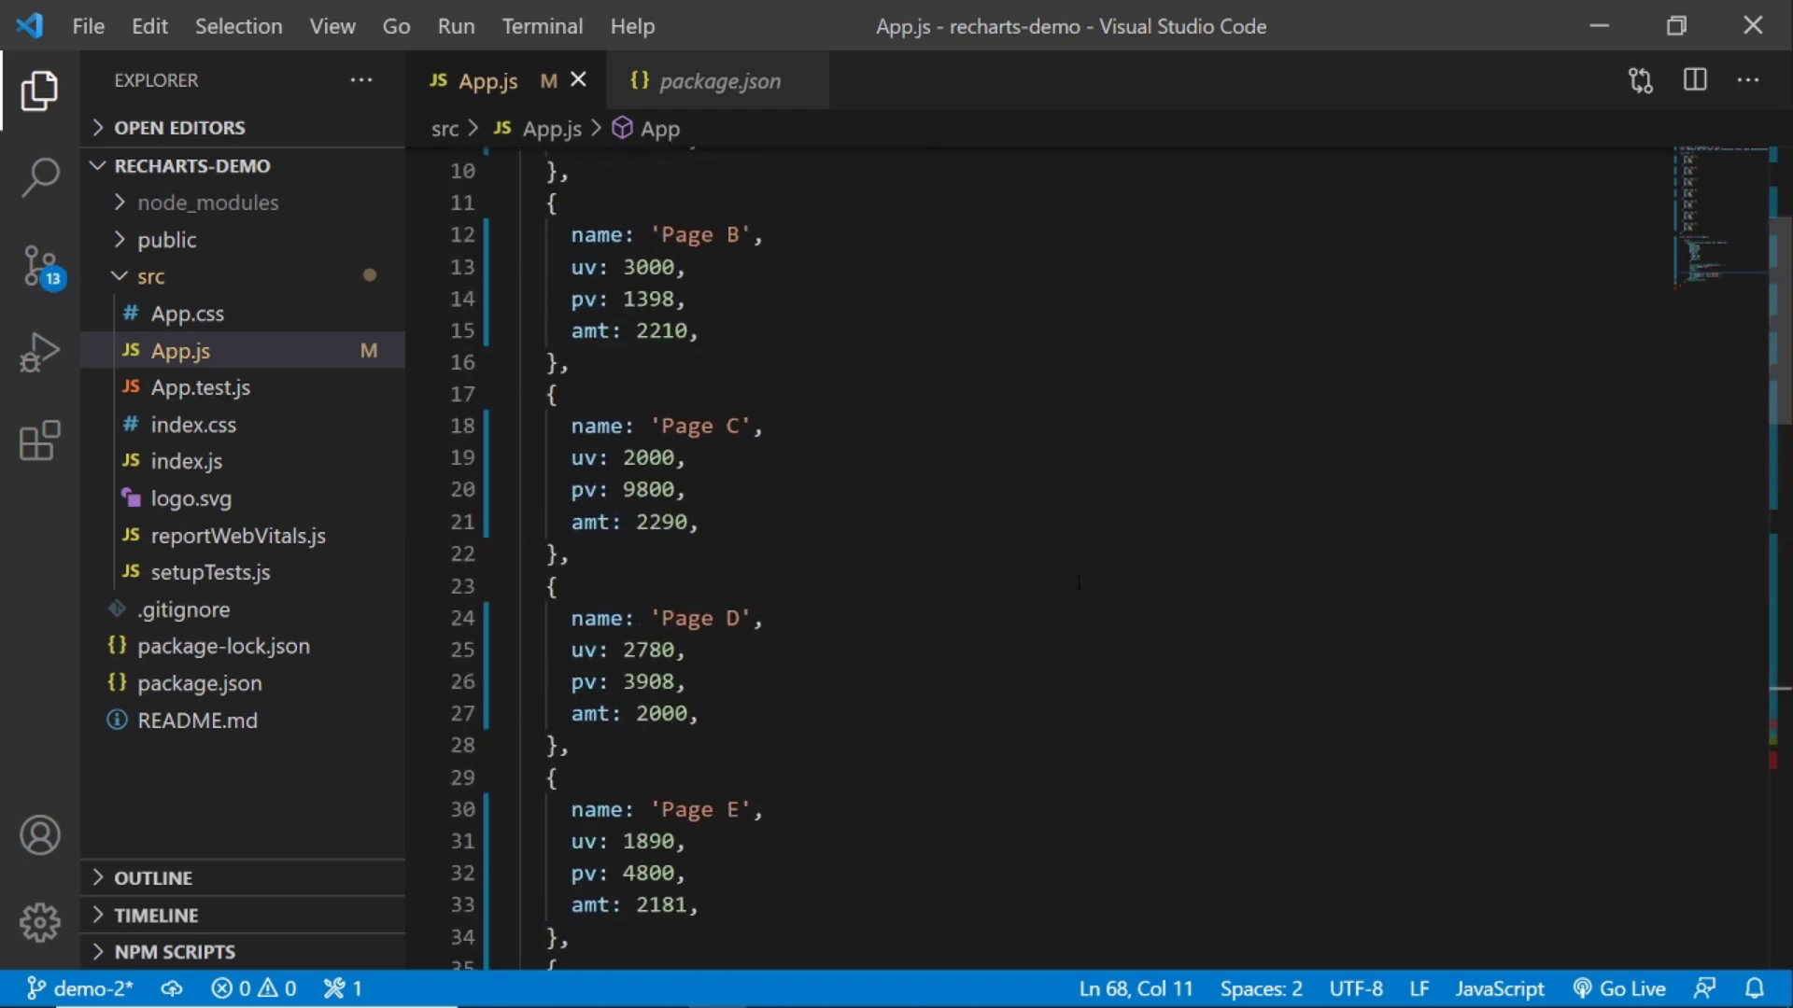
pyautogui.scroll(3, 1079, 583)
pyautogui.scroll(2, 980, 491)
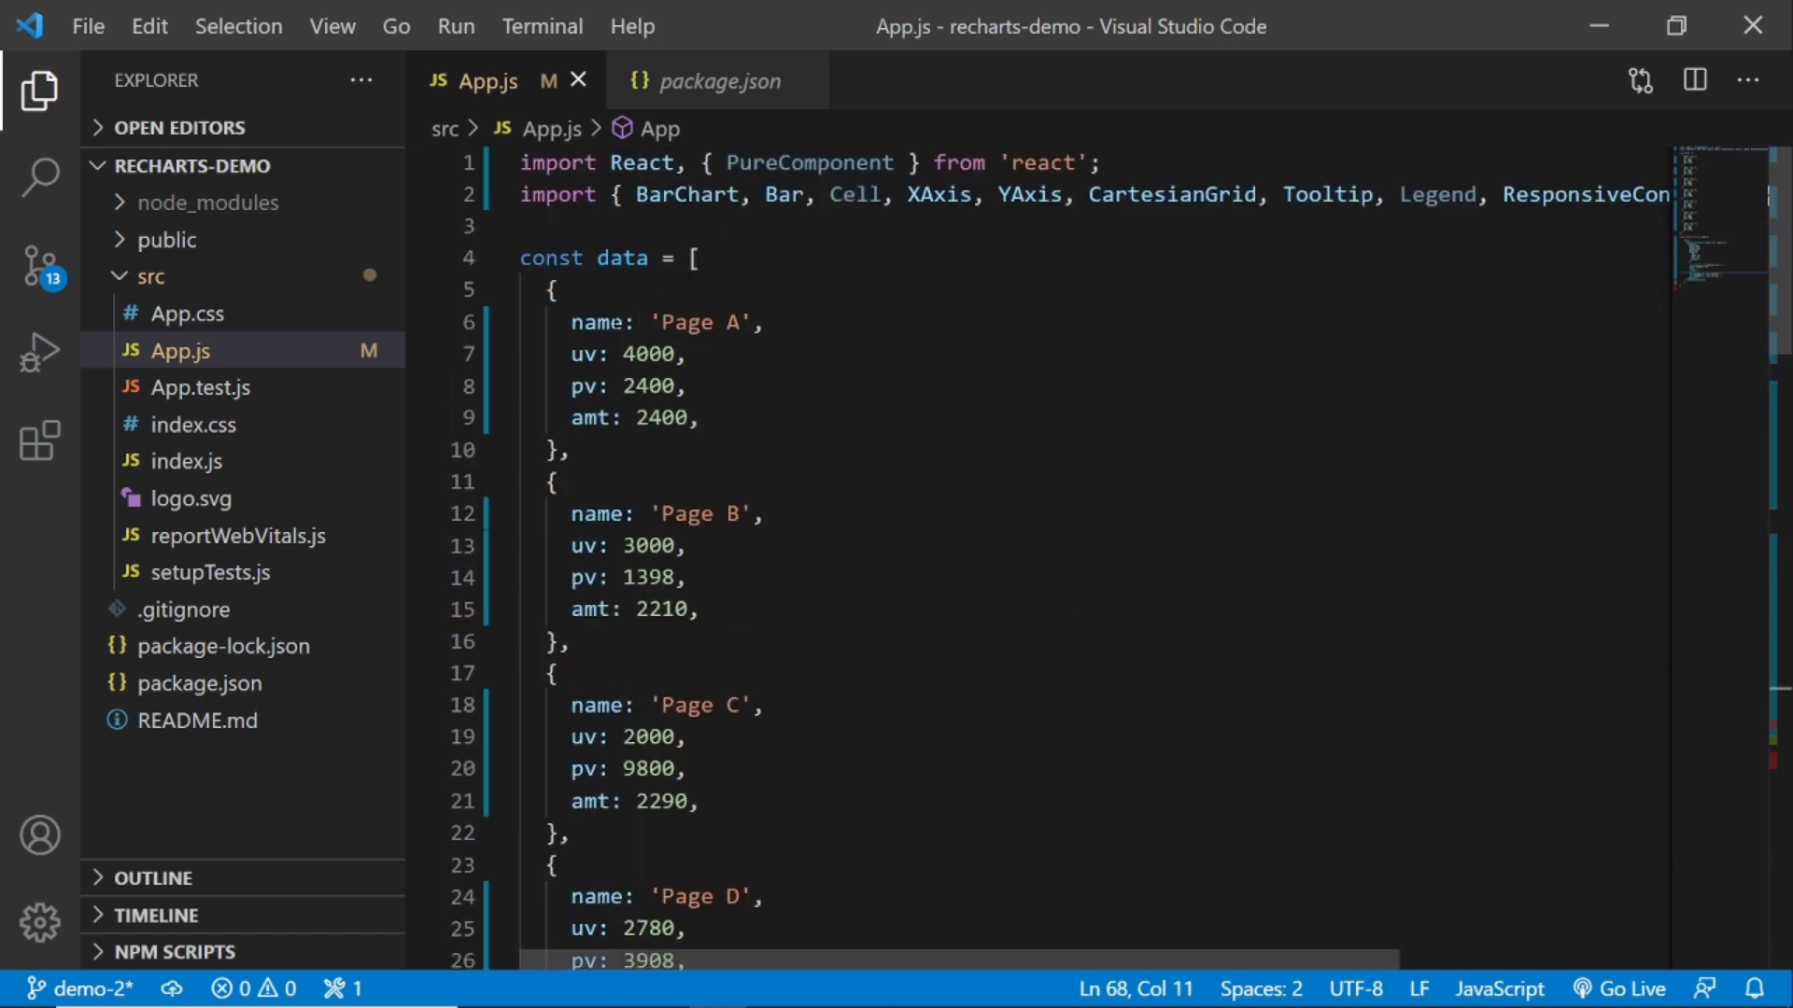
pyautogui.moveTo(546, 289); pyautogui.dragTo(562, 450)
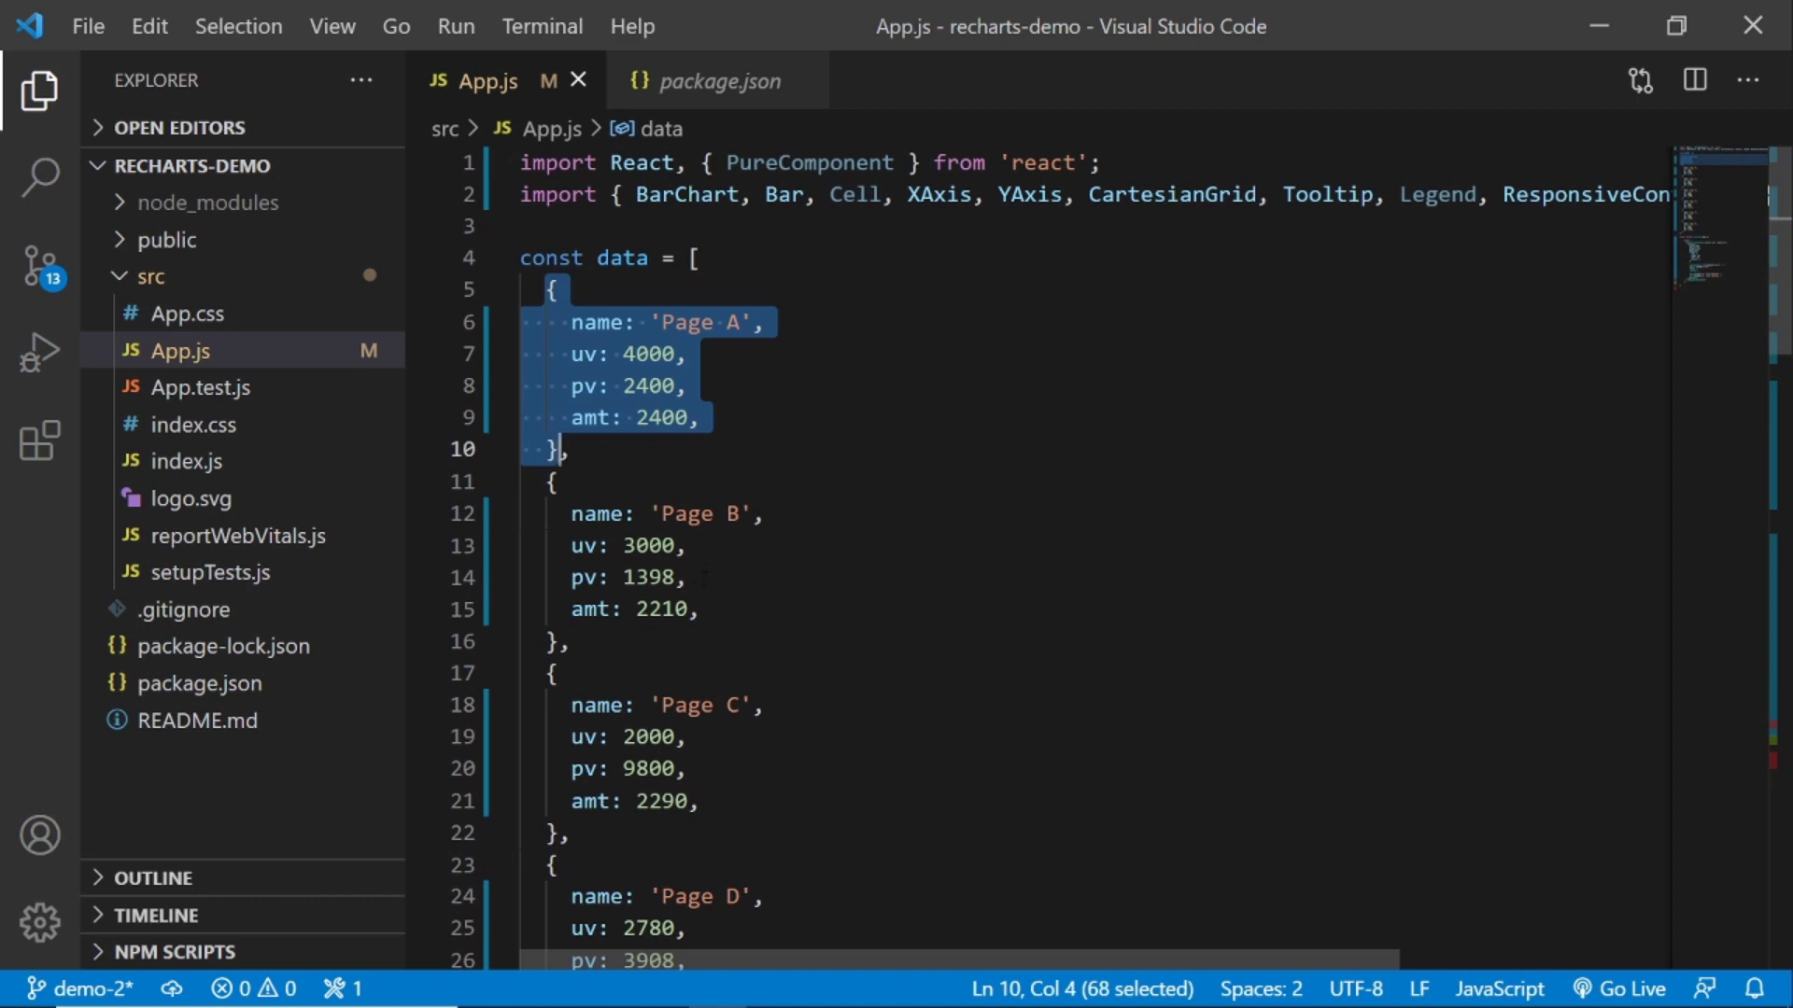
pyautogui.click(788, 353)
pyautogui.moveTo(766, 322); pyautogui.dragTo(546, 323)
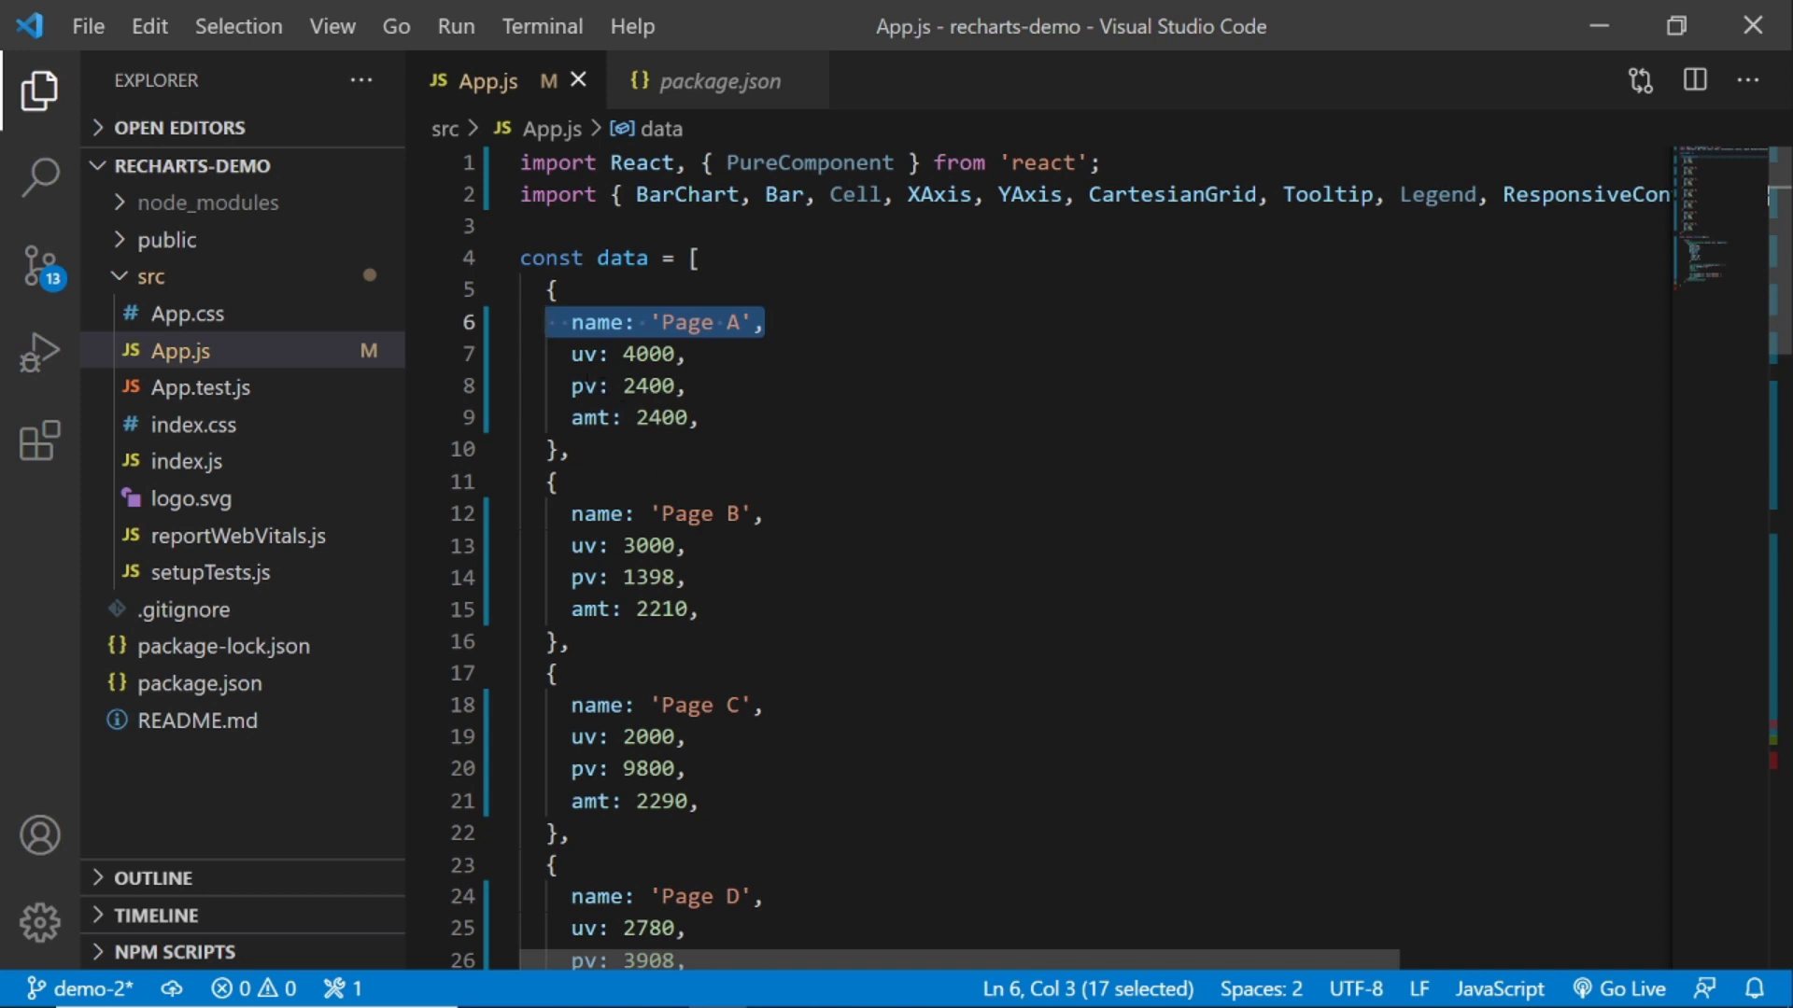
pyautogui.moveTo(571, 353); pyautogui.dragTo(691, 417)
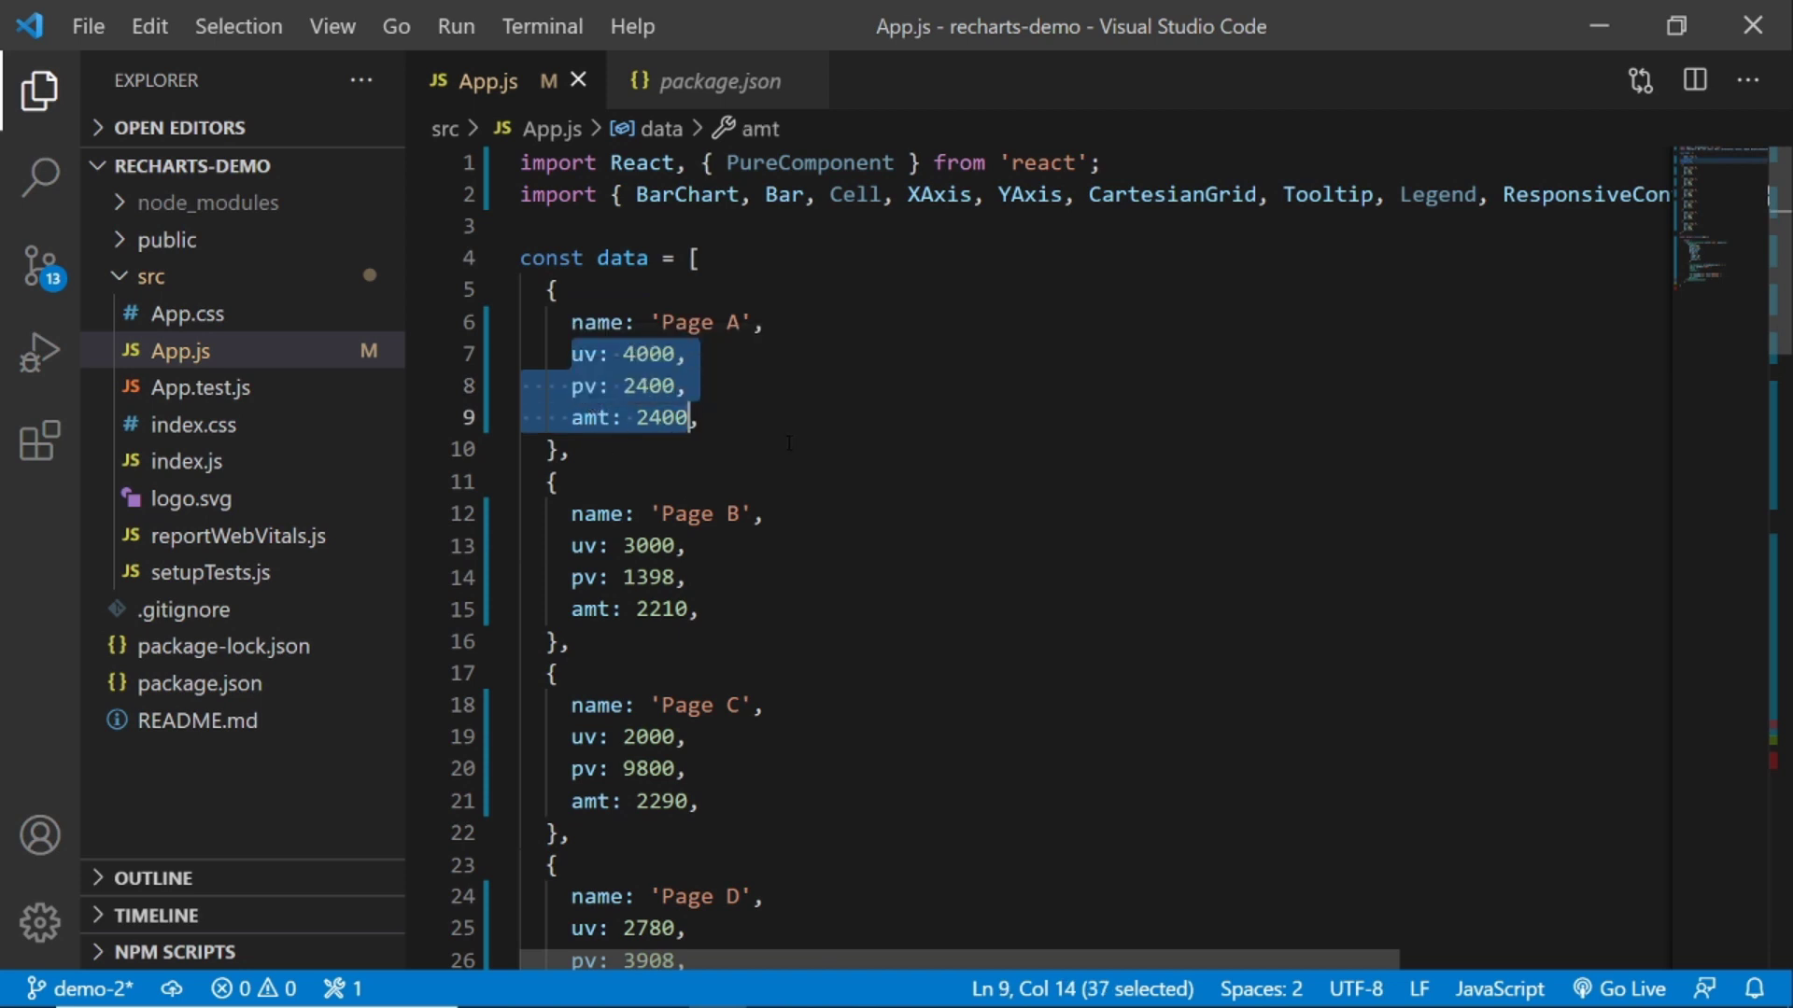
pyautogui.hotkey('alt', 'Tab')
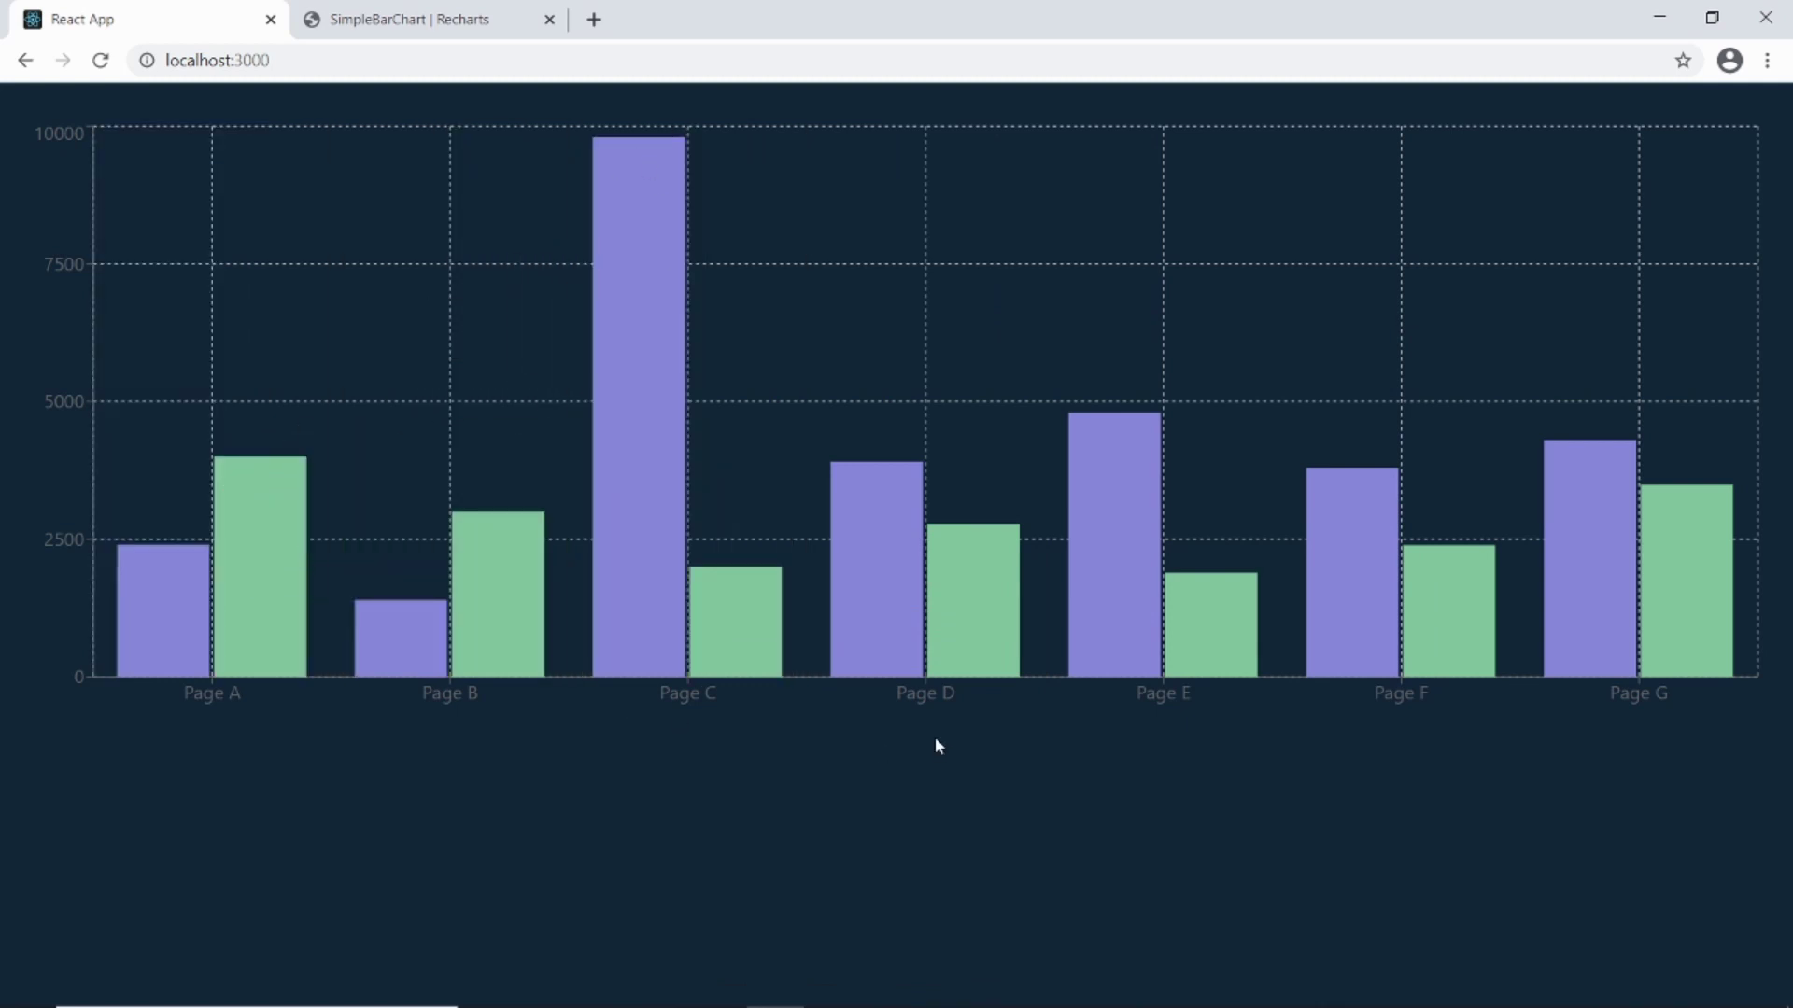
pyautogui.hotkey('alt', 'Tab')
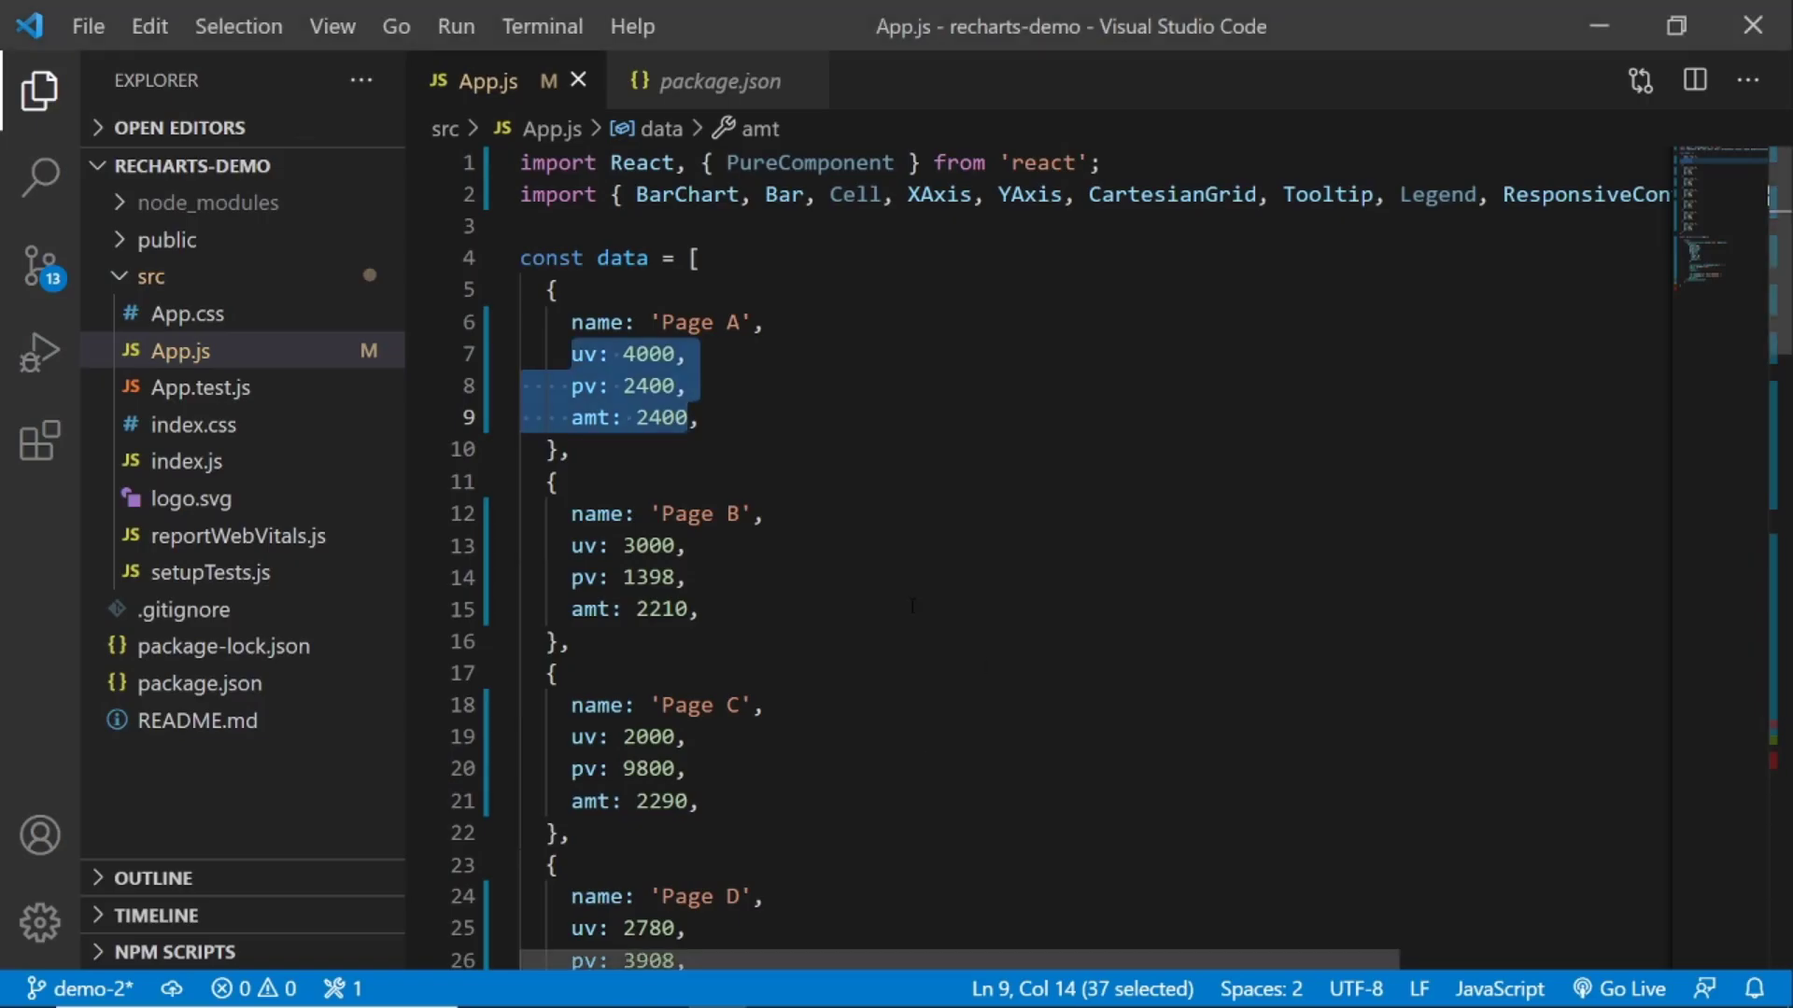
# Strip the pv and amt values from the Page A, B and C entries.
pyautogui.click(897, 609)
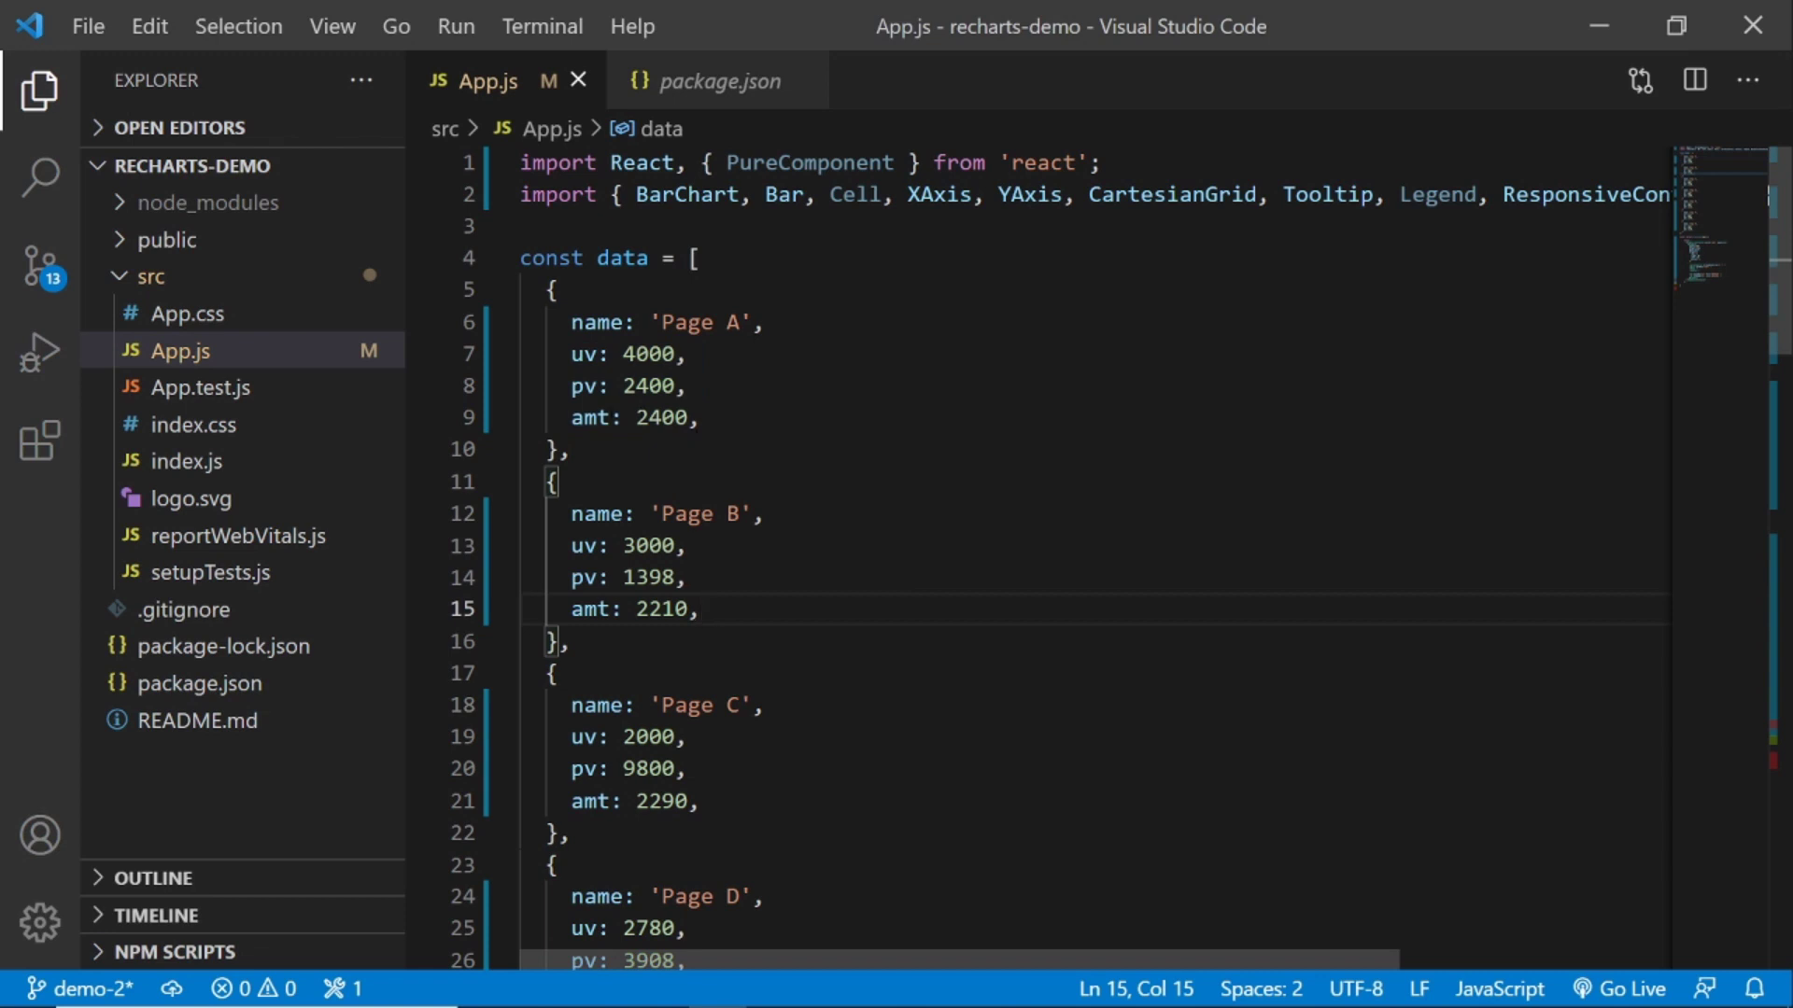
pyautogui.moveTo(701, 418); pyautogui.dragTo(554, 417)
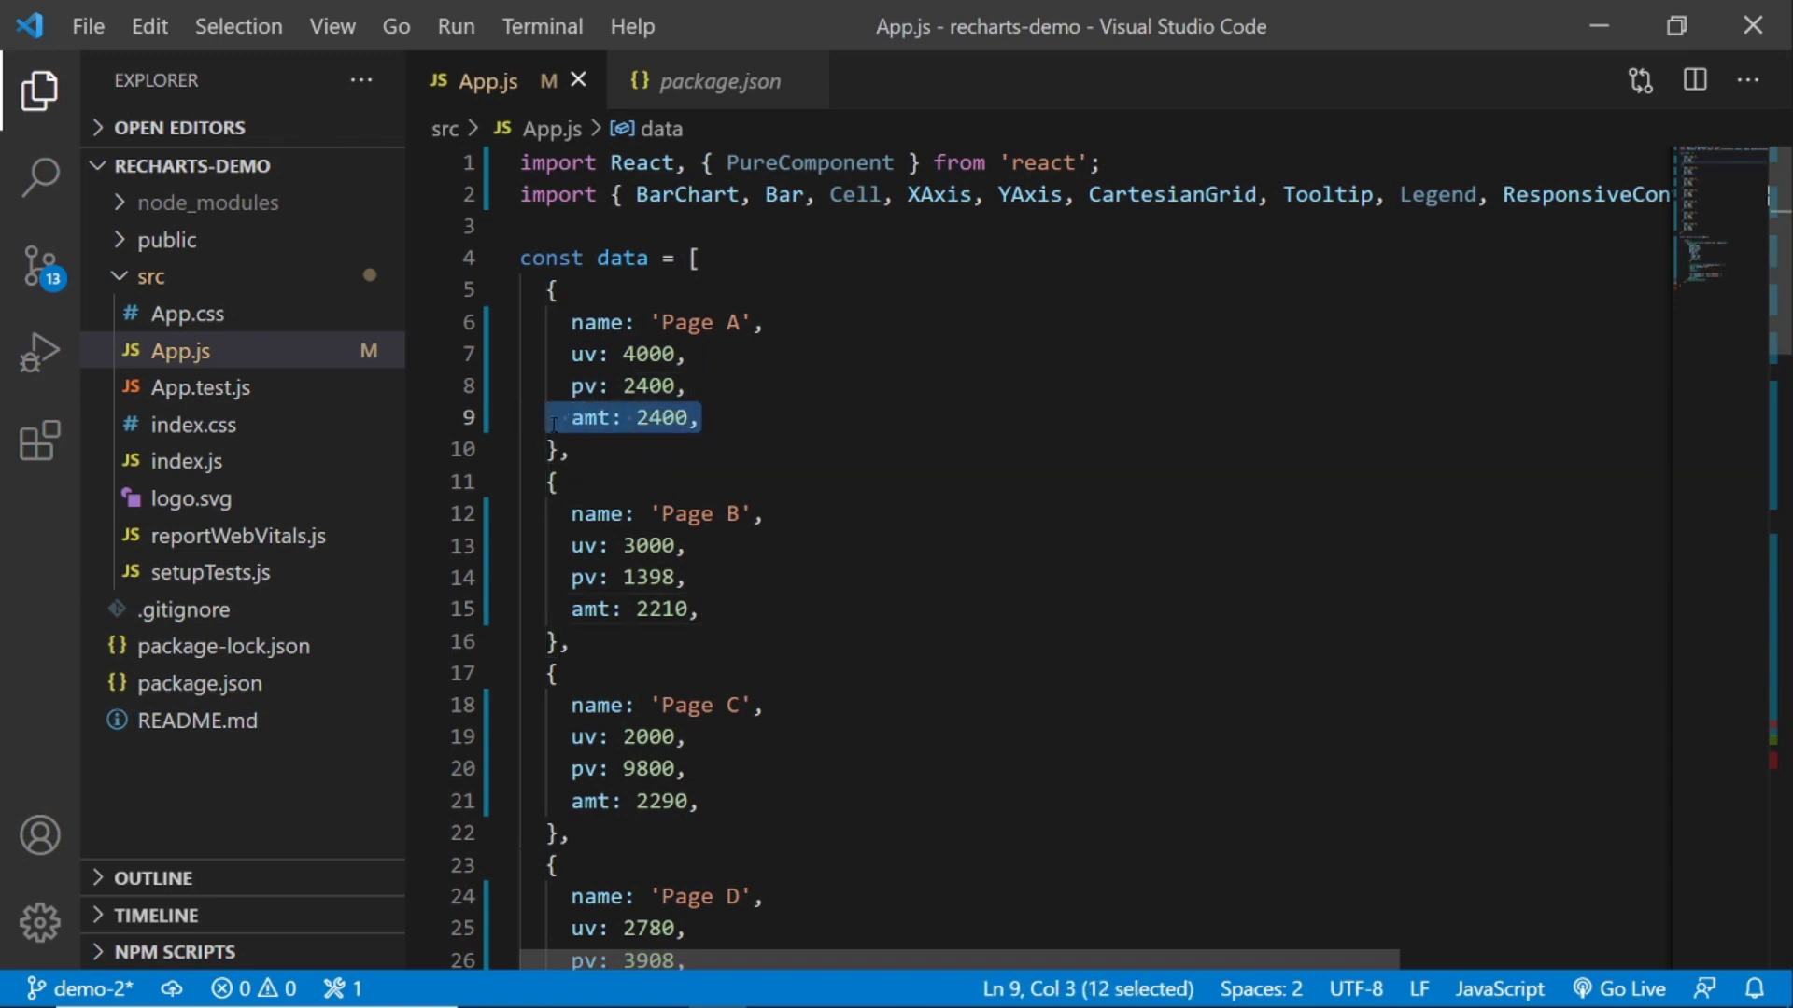
pyautogui.press('Delete')
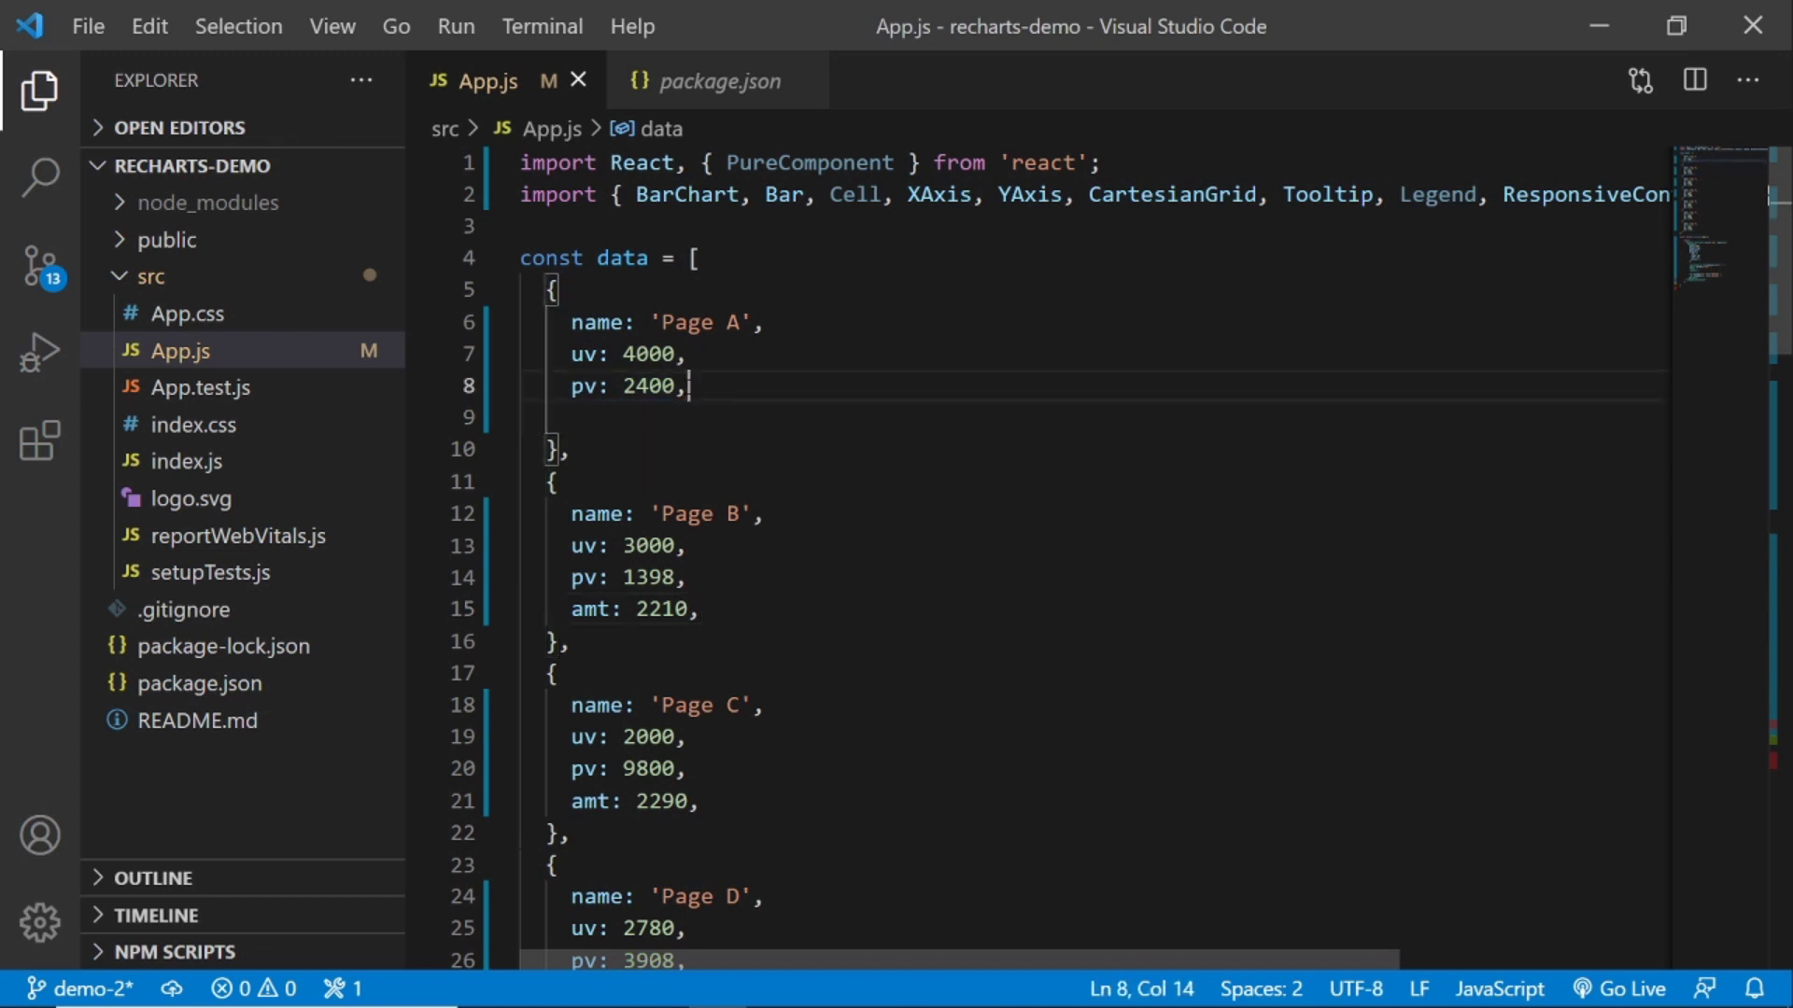
pyautogui.moveTo(694, 386); pyautogui.dragTo(537, 385)
pyautogui.press('Delete')
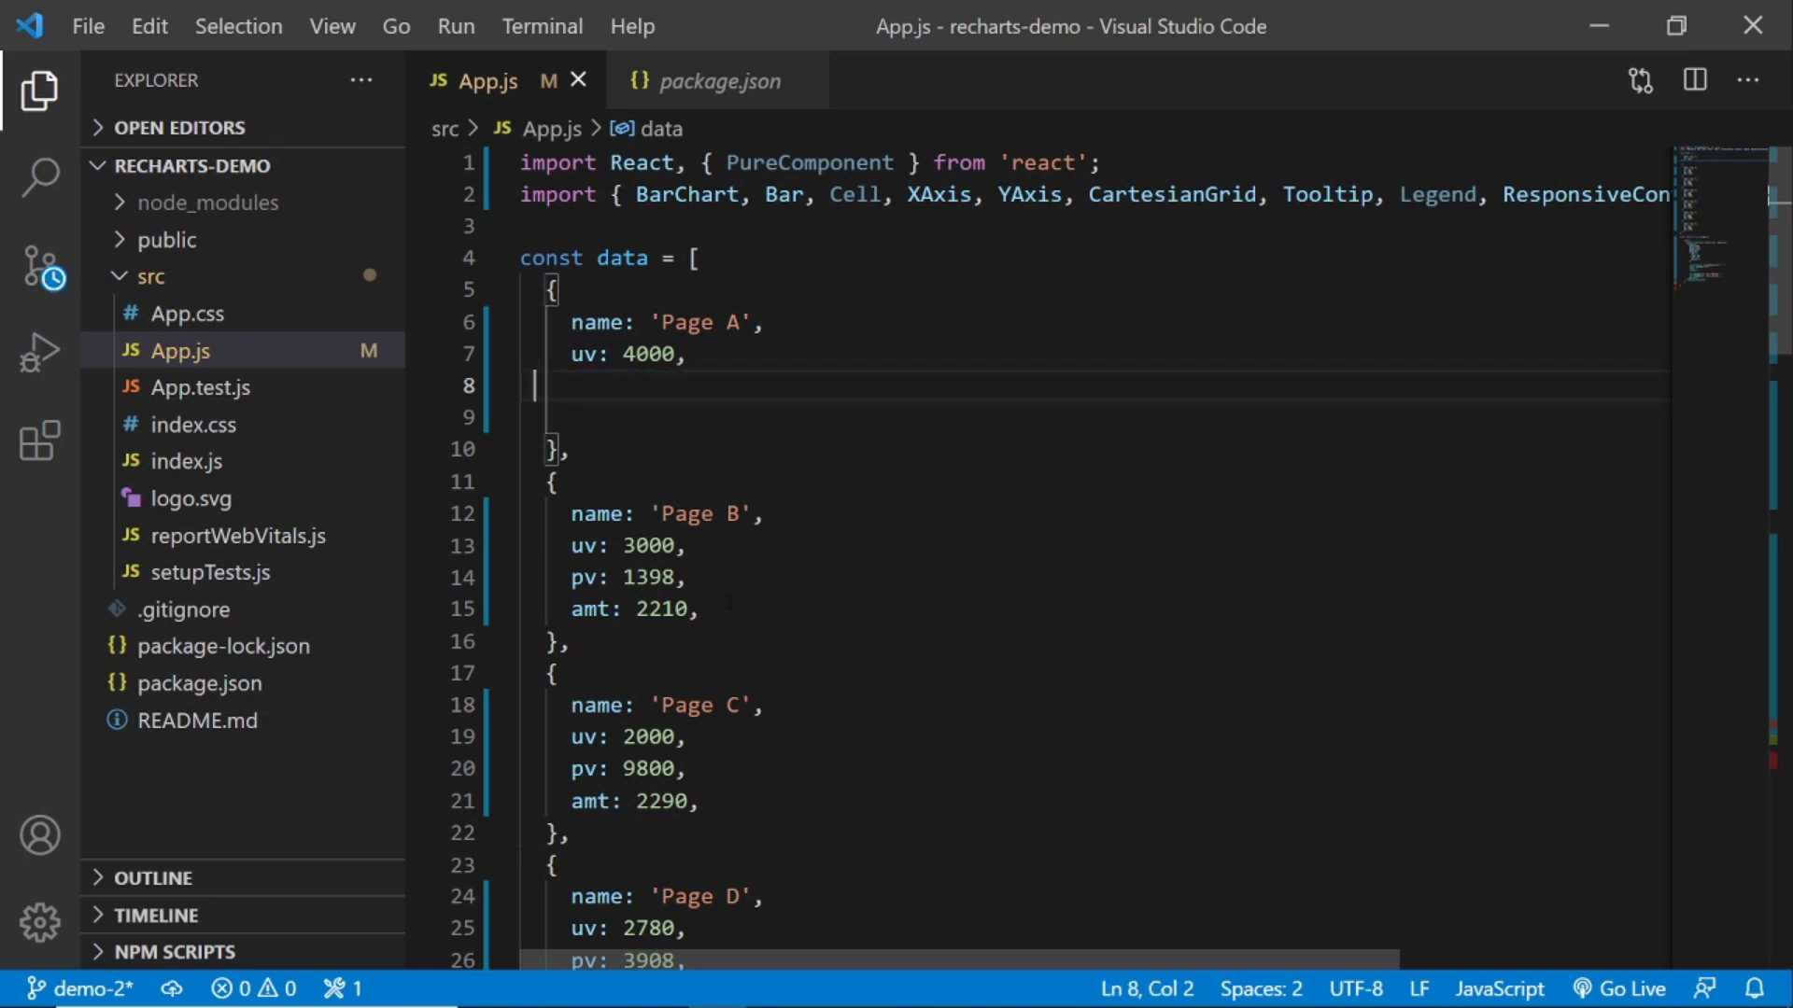
pyautogui.moveTo(701, 610); pyautogui.dragTo(534, 577)
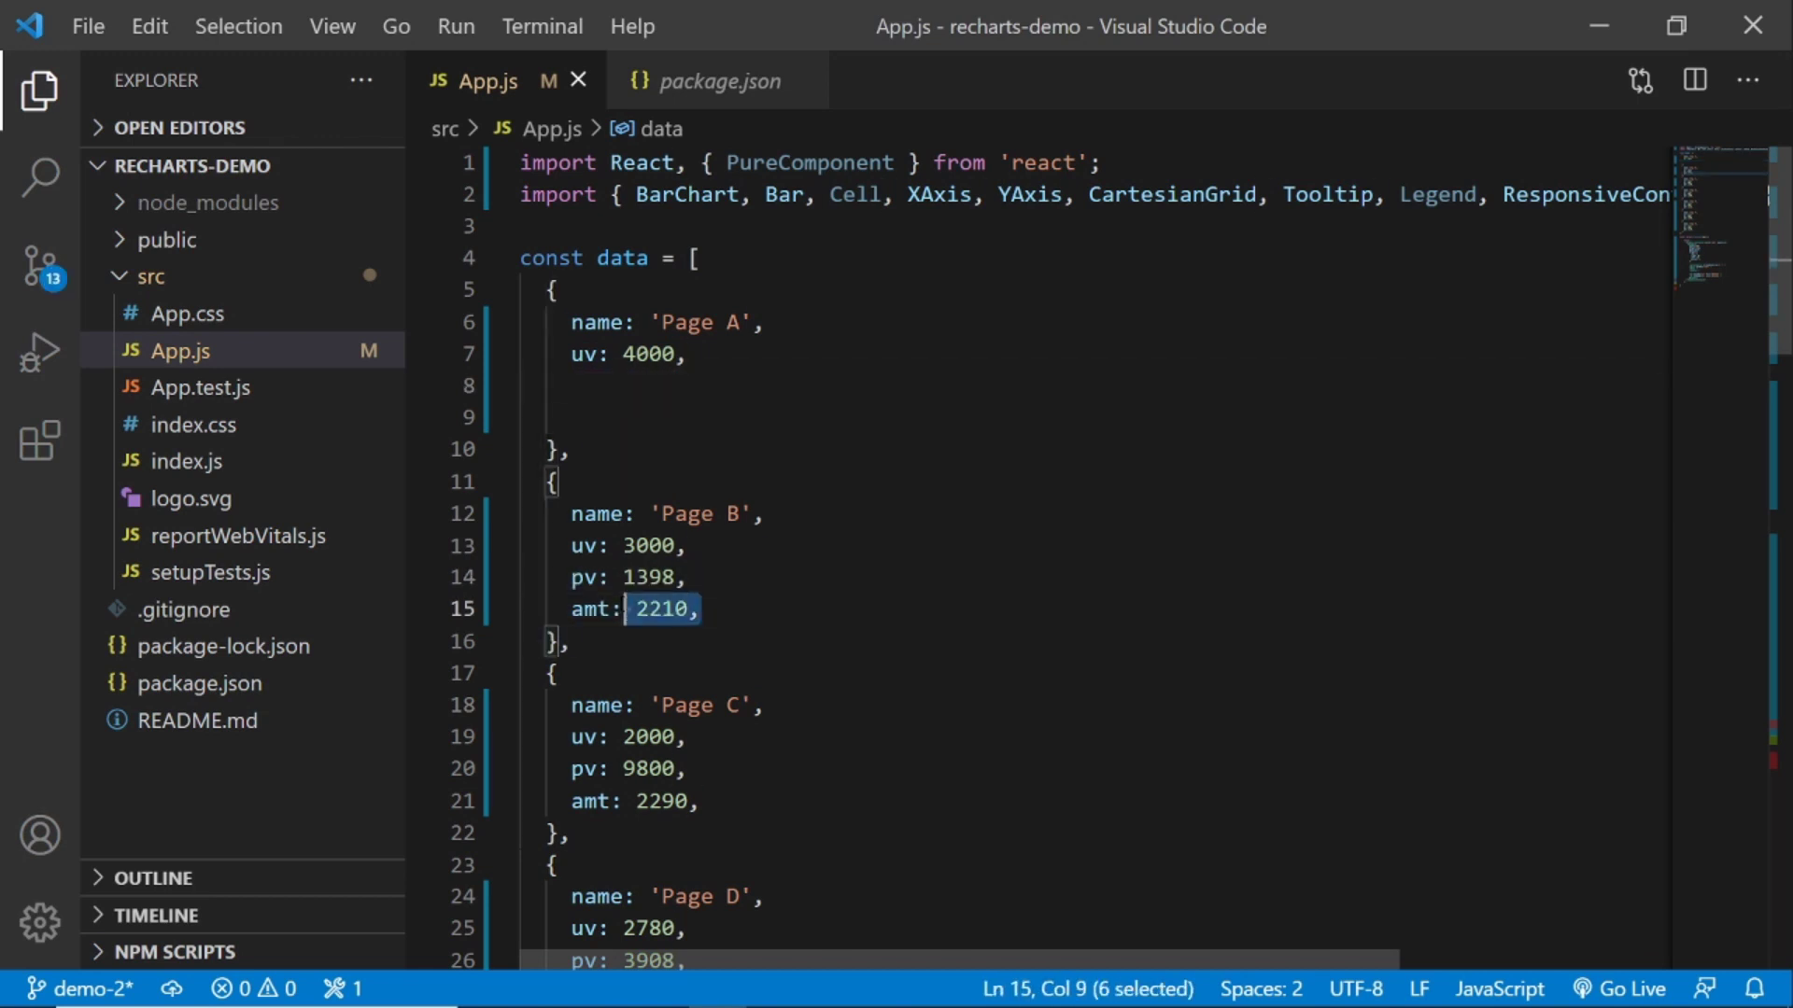
pyautogui.press('Delete')
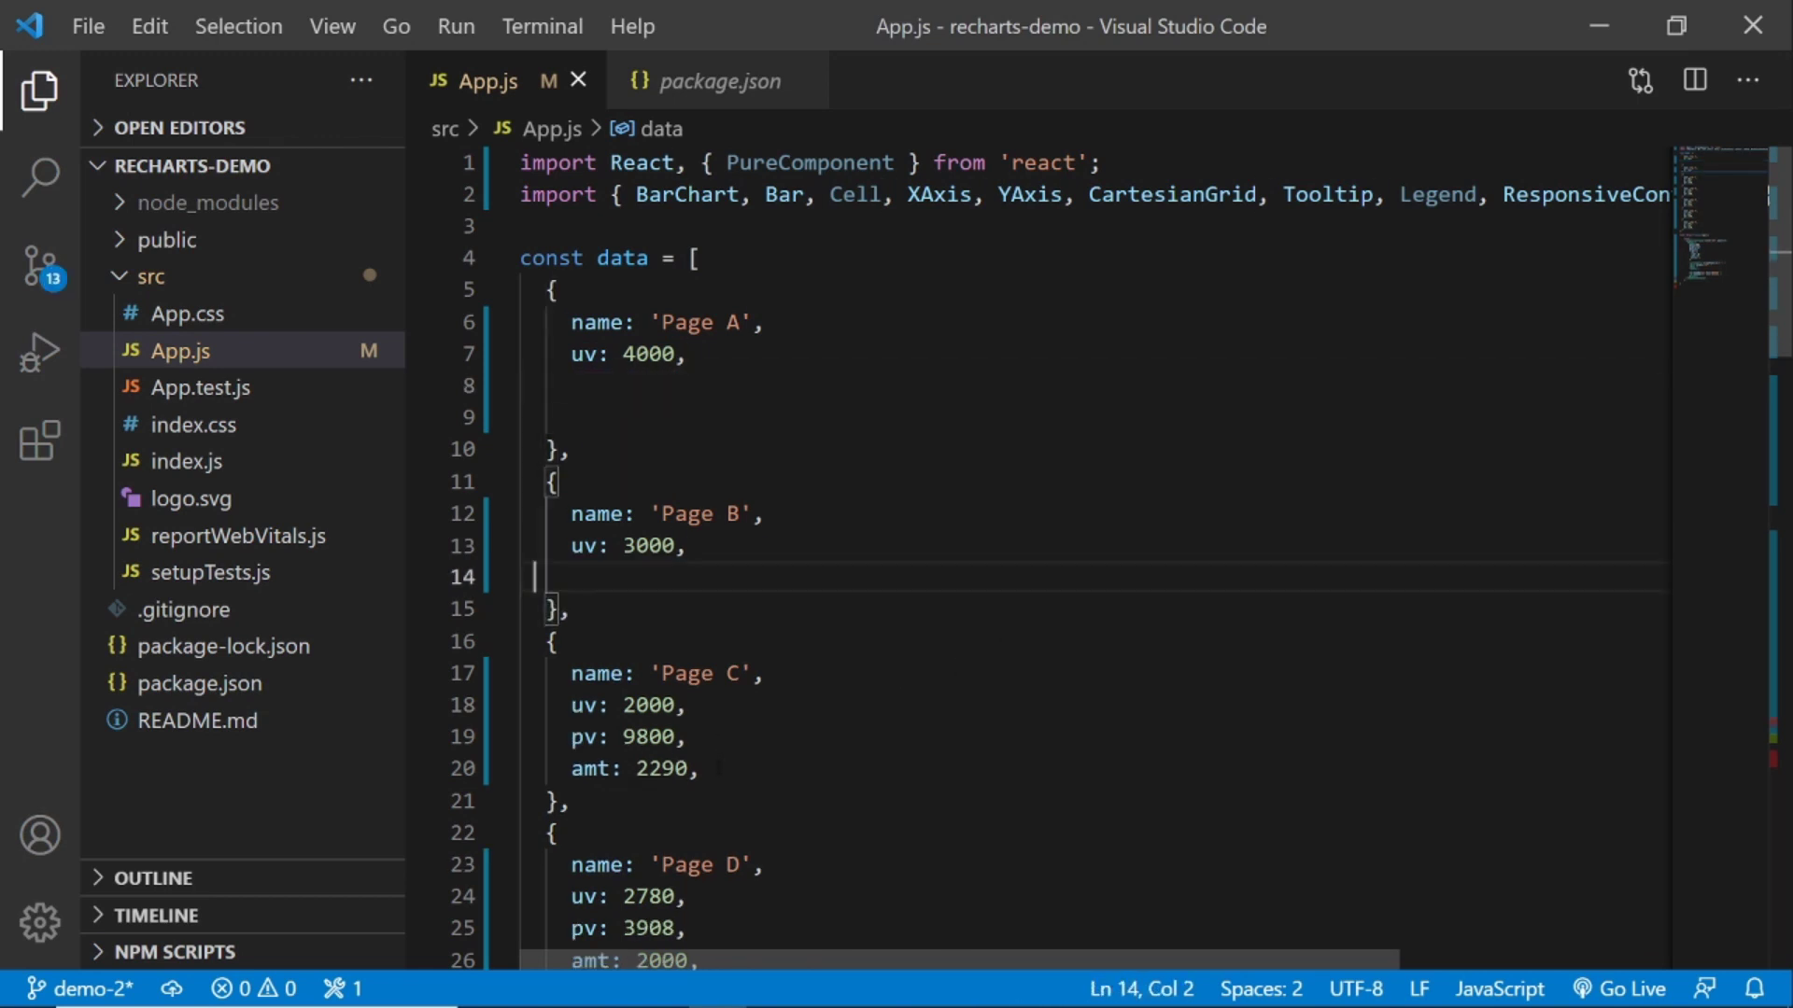
pyautogui.moveTo(699, 768); pyautogui.dragTo(572, 737)
pyautogui.press('Delete')
pyautogui.scroll(-5, 792, 610)
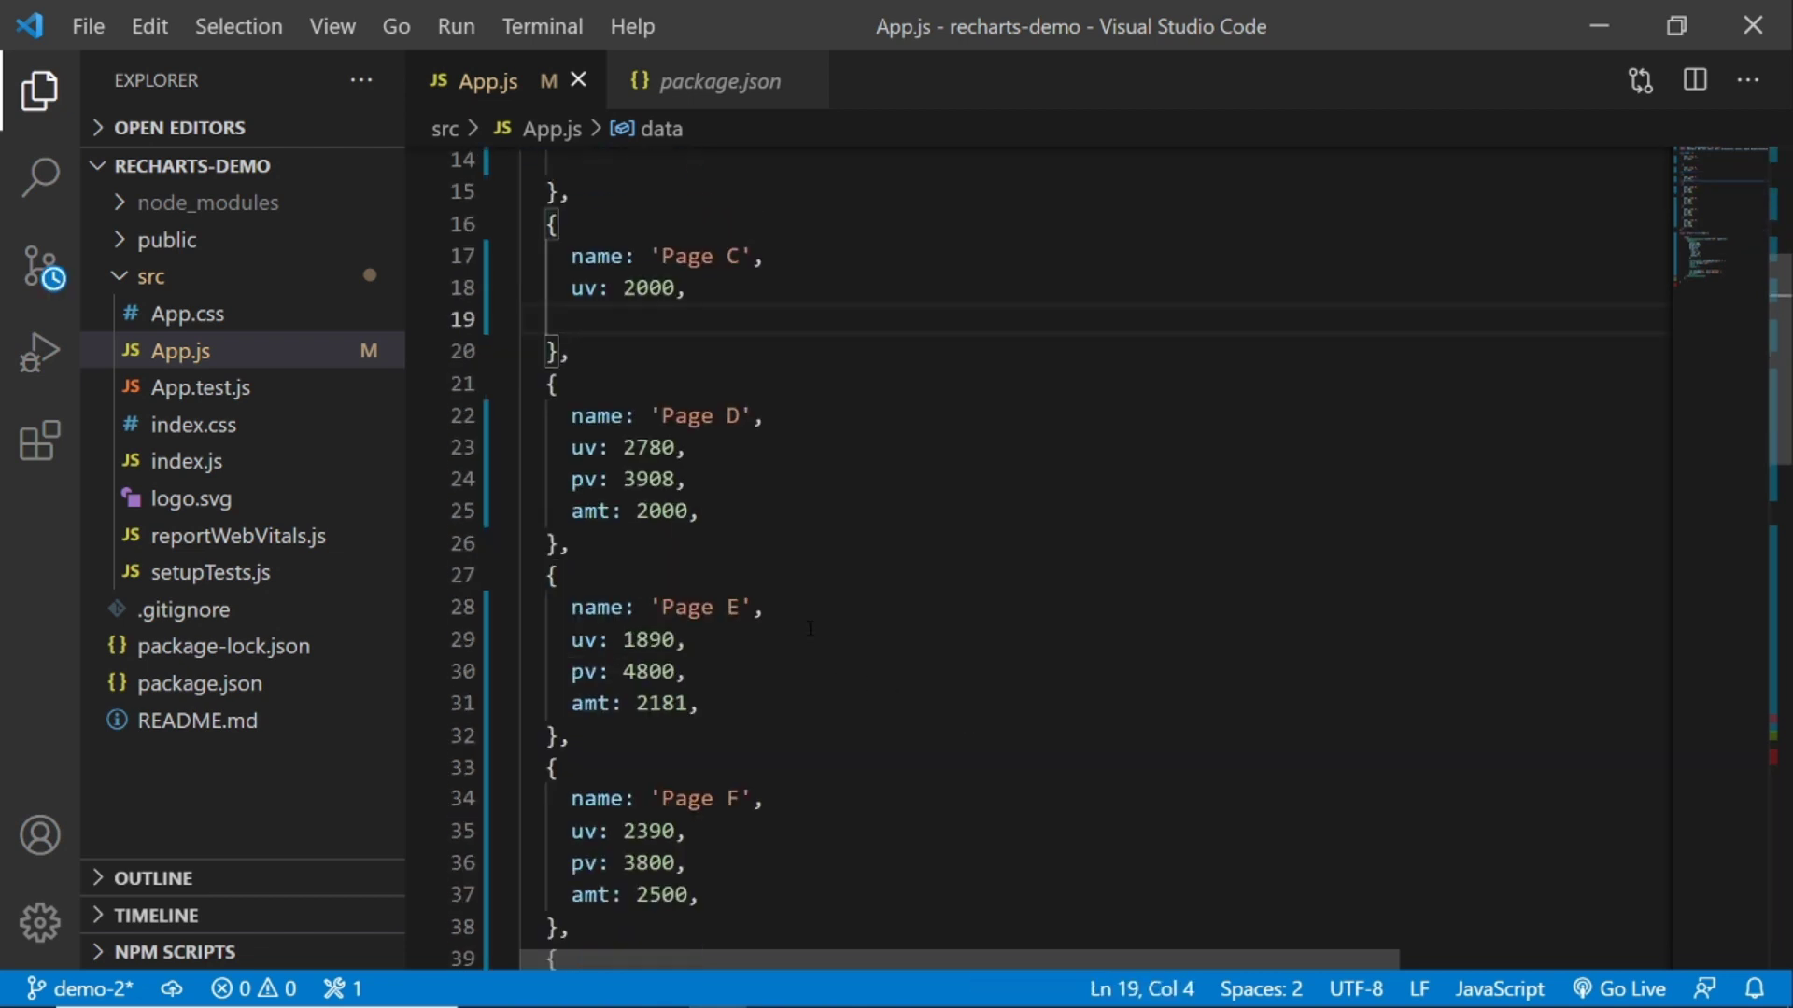
# Strip the pv and amt values from the Page D through Page G entries.
pyautogui.moveTo(697, 511); pyautogui.dragTo(534, 479)
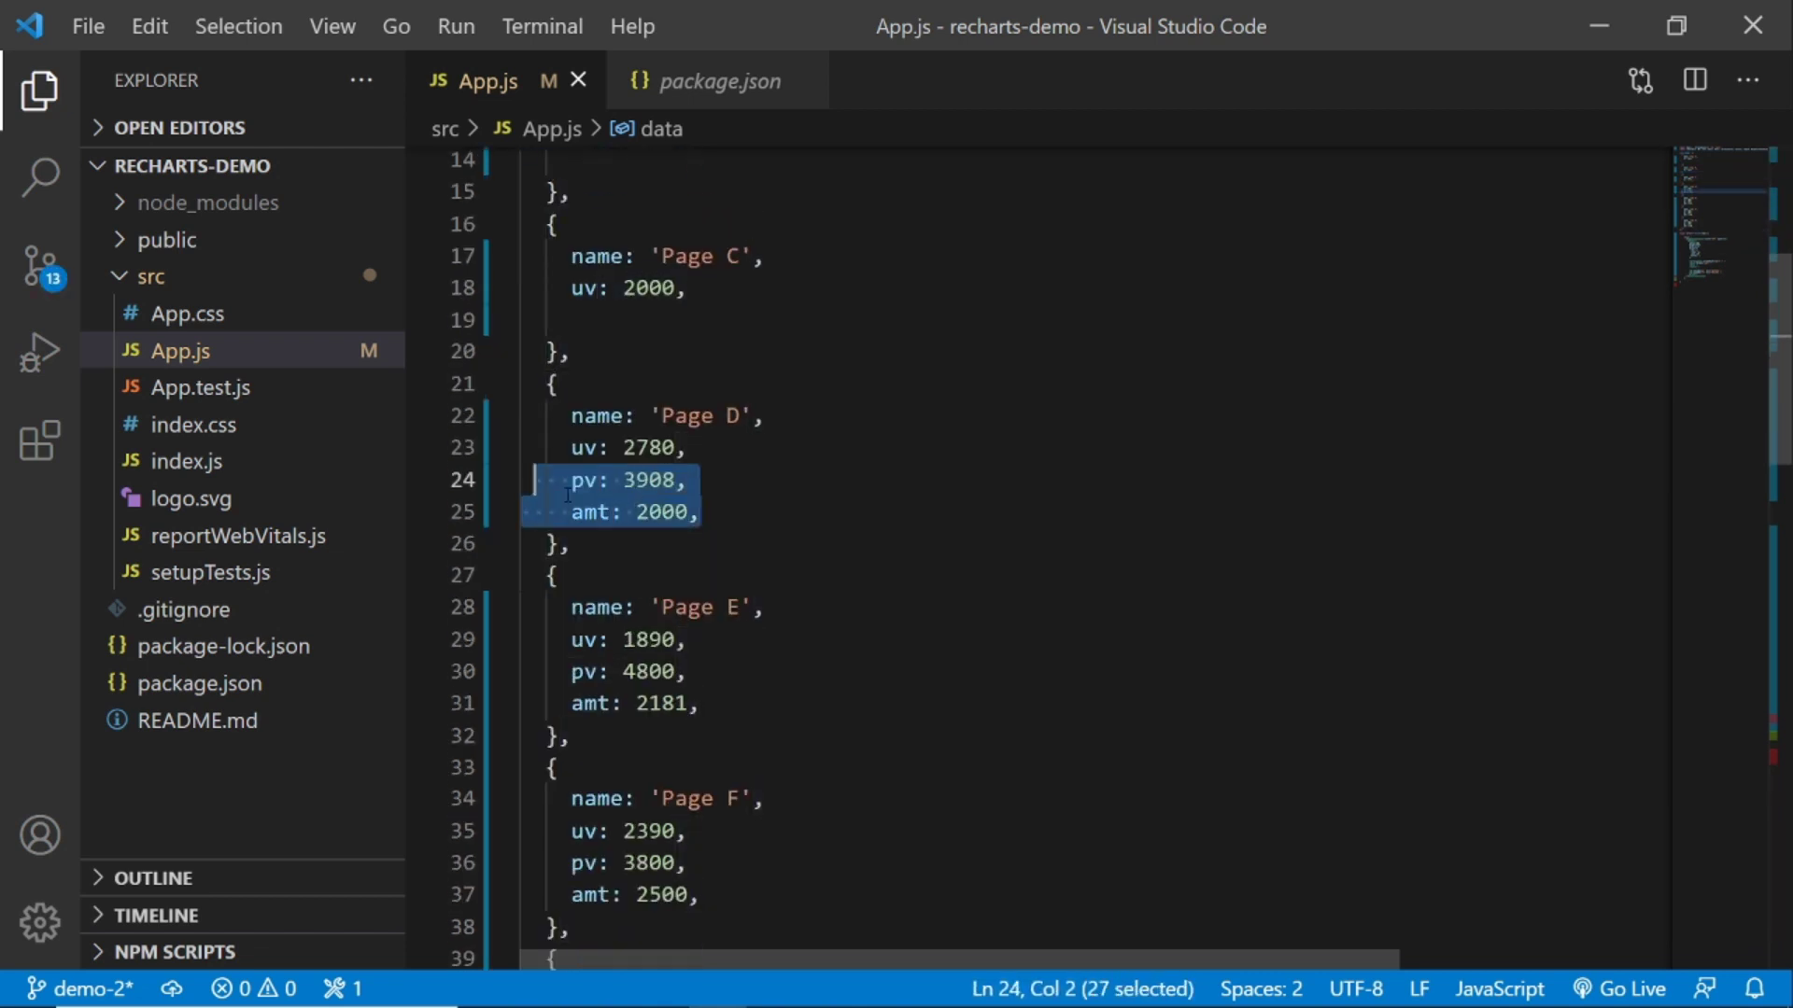
pyautogui.press('Delete')
pyautogui.moveTo(698, 671); pyautogui.dragTo(534, 639)
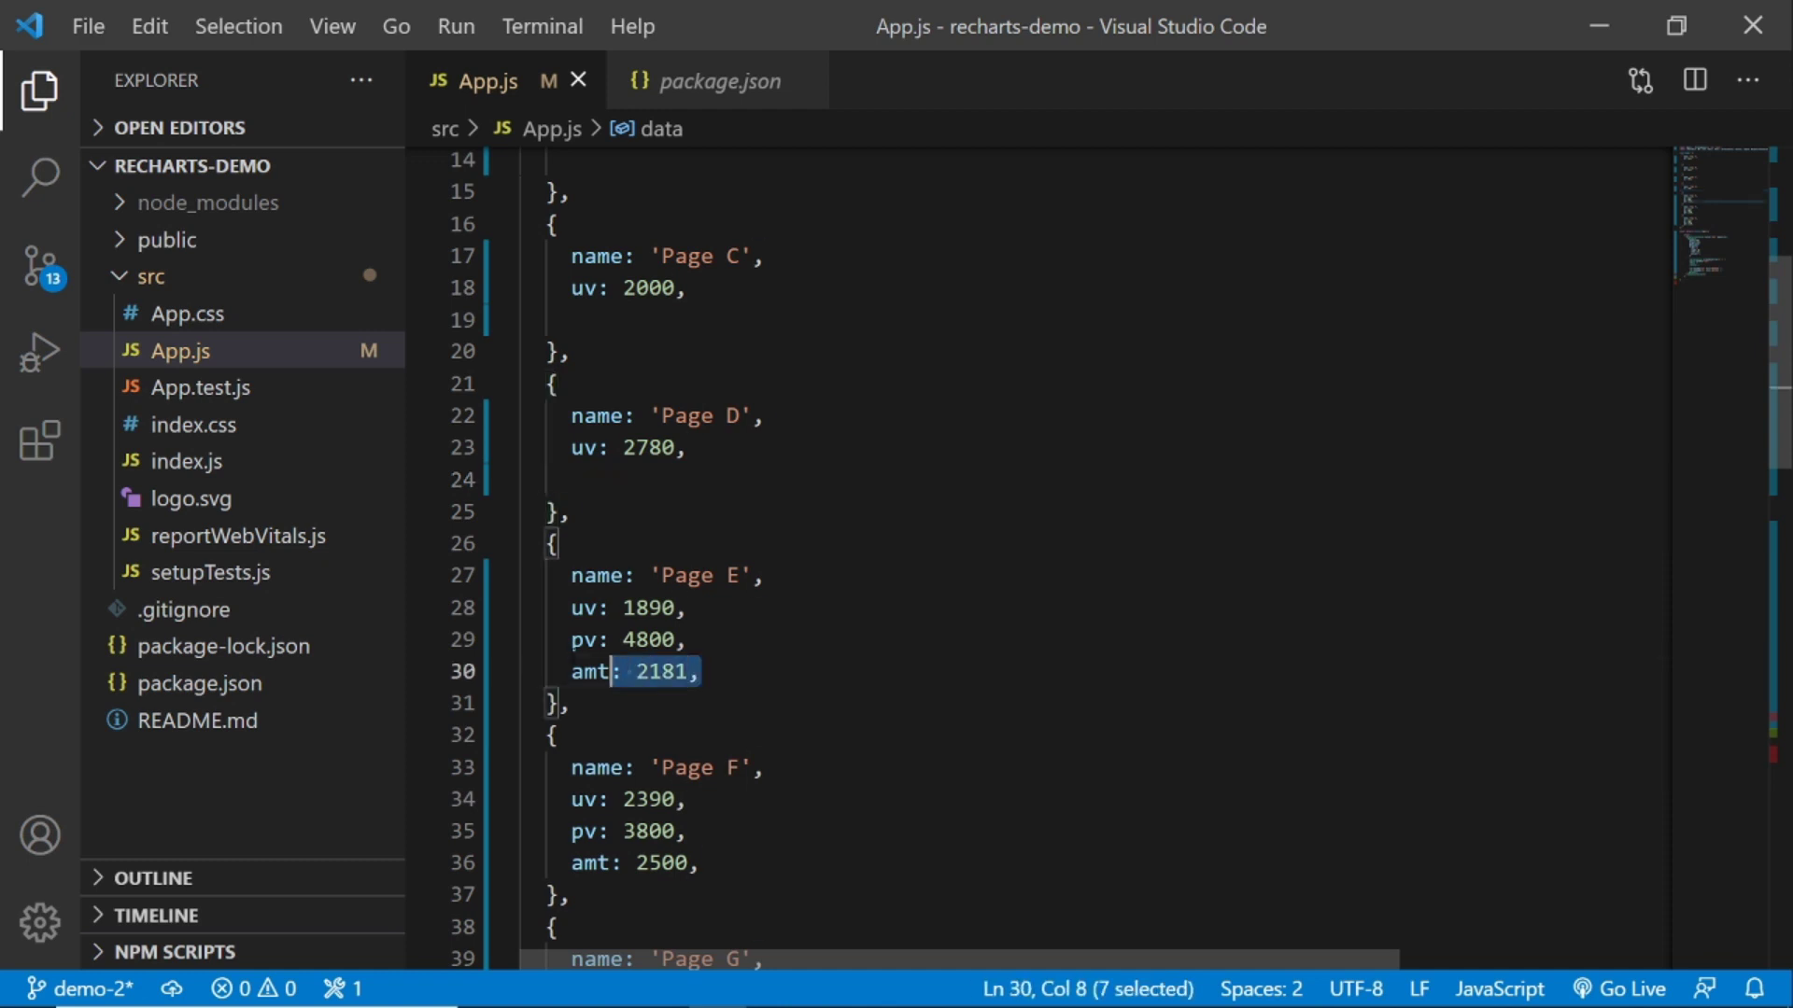
pyautogui.press('Delete')
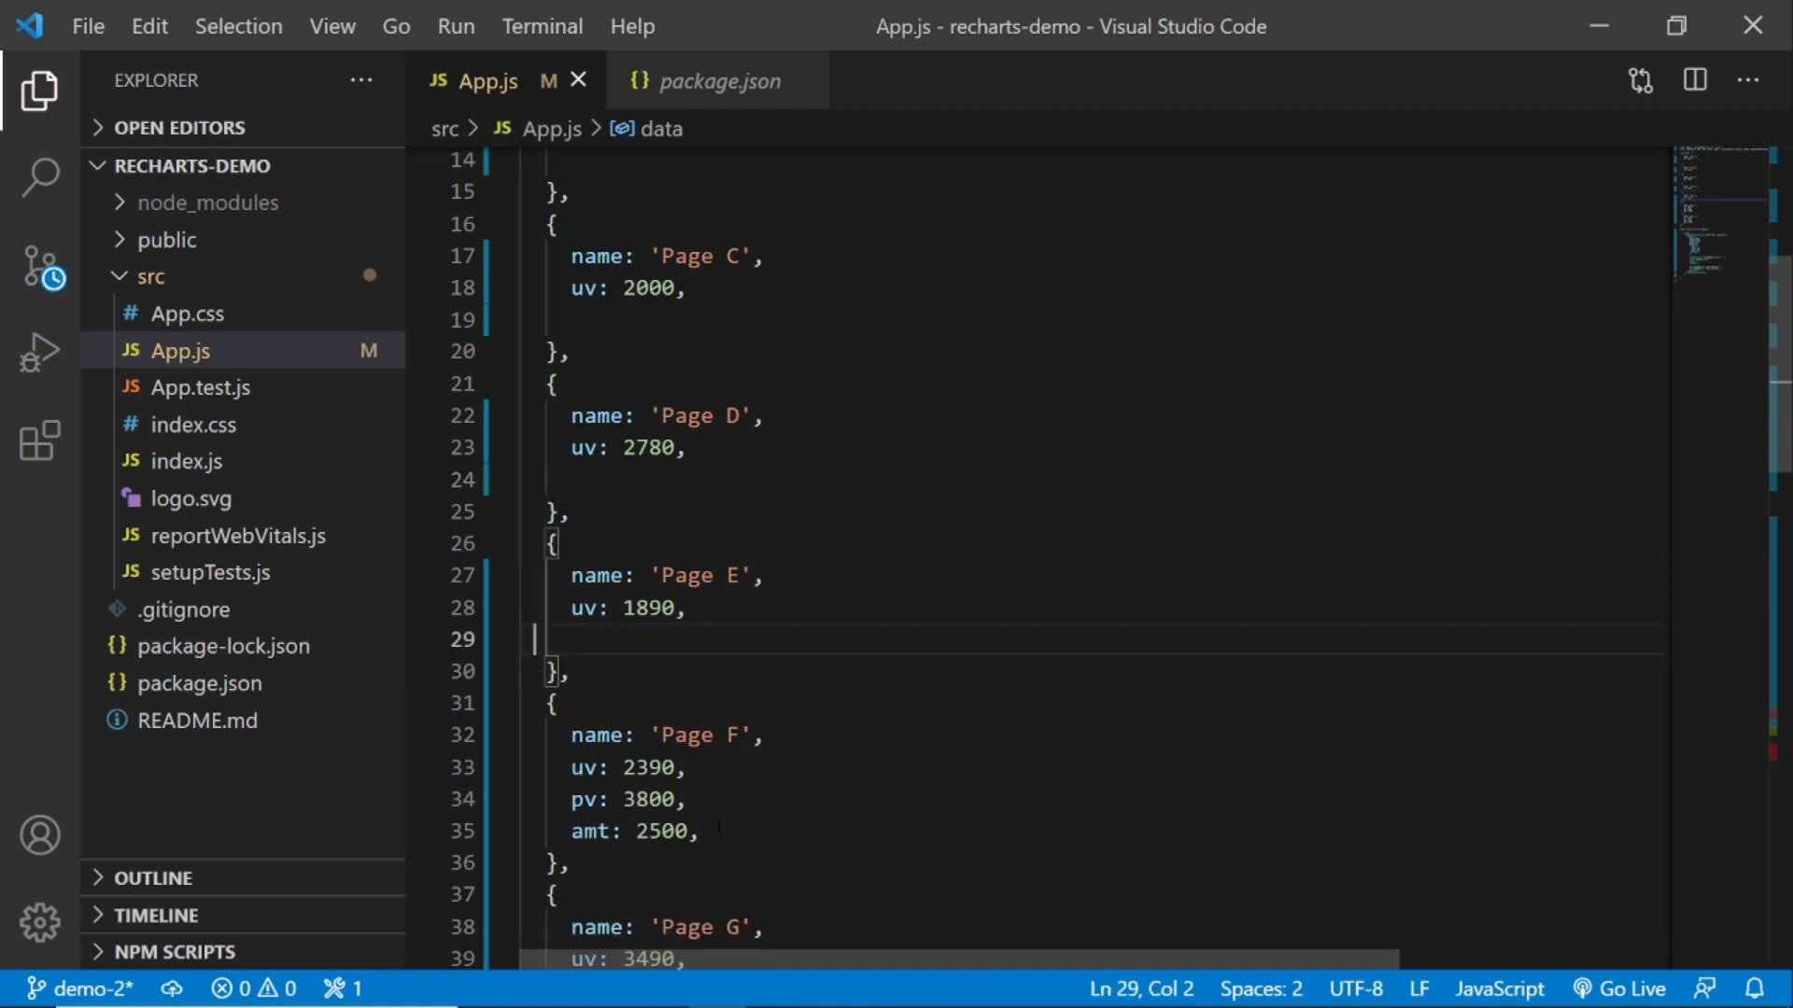
pyautogui.moveTo(698, 830); pyautogui.dragTo(546, 798)
pyautogui.press('Delete')
pyautogui.scroll(-5, 785, 701)
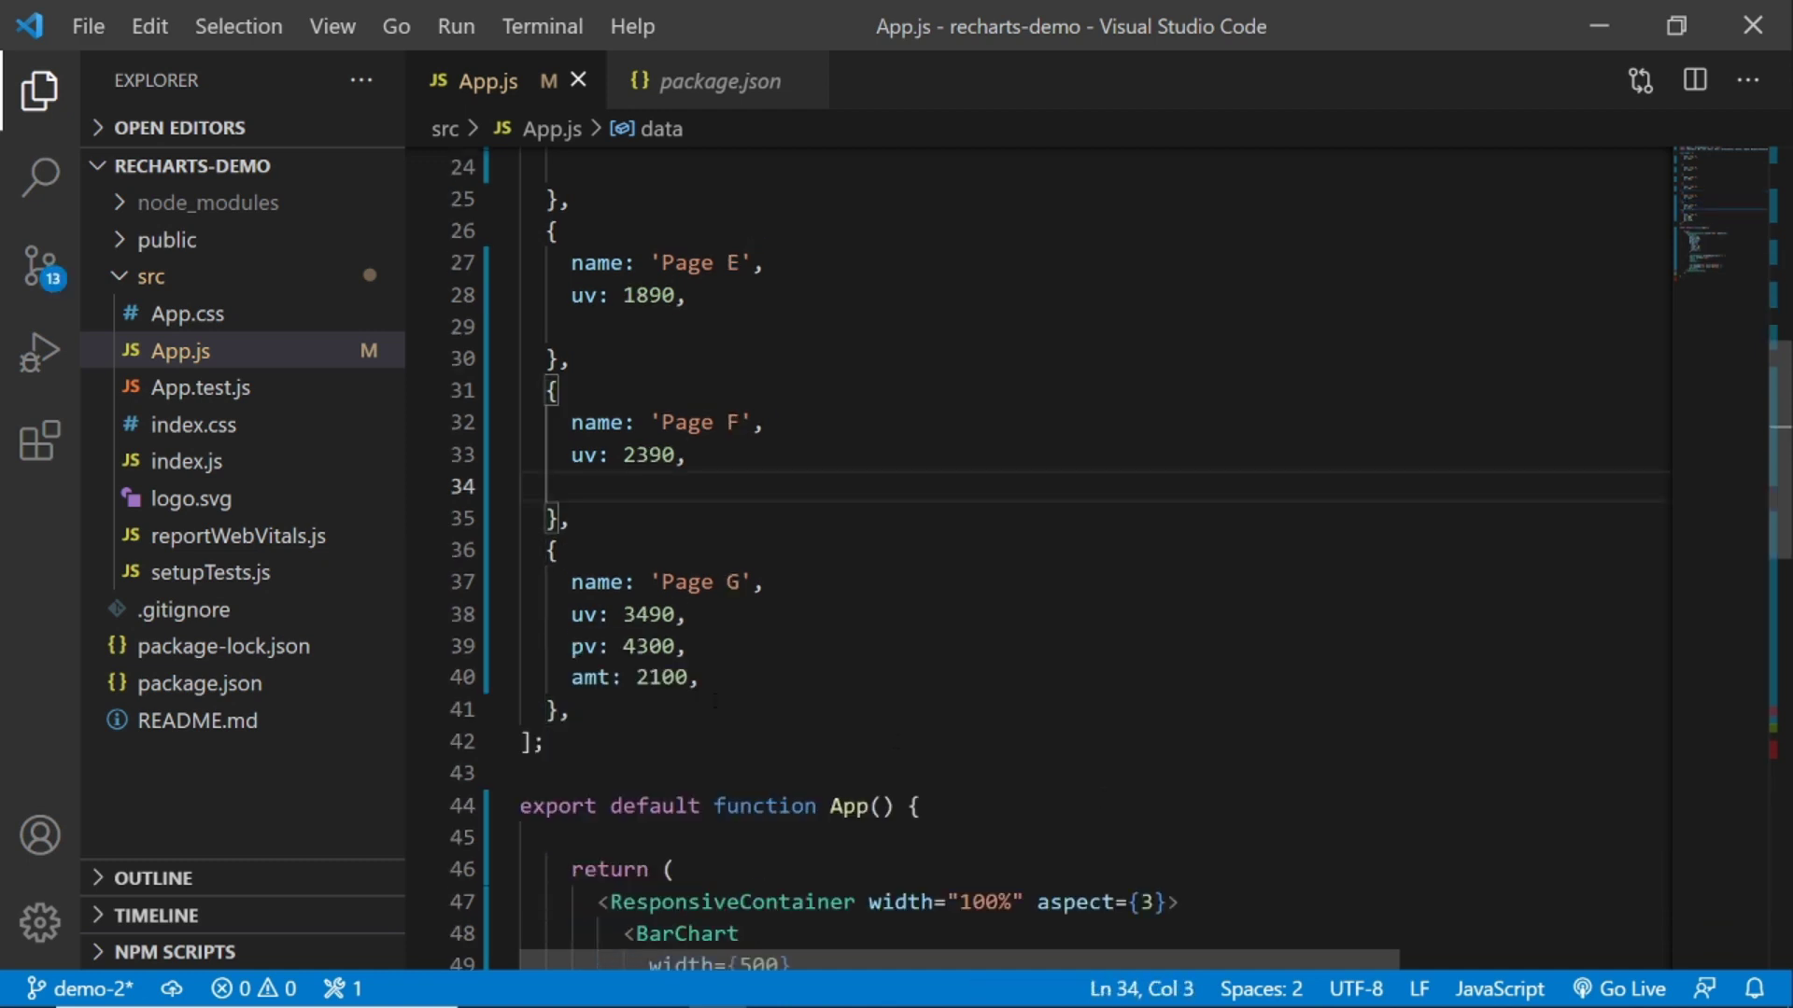
pyautogui.moveTo(697, 679); pyautogui.dragTo(534, 646)
pyautogui.press('Delete')
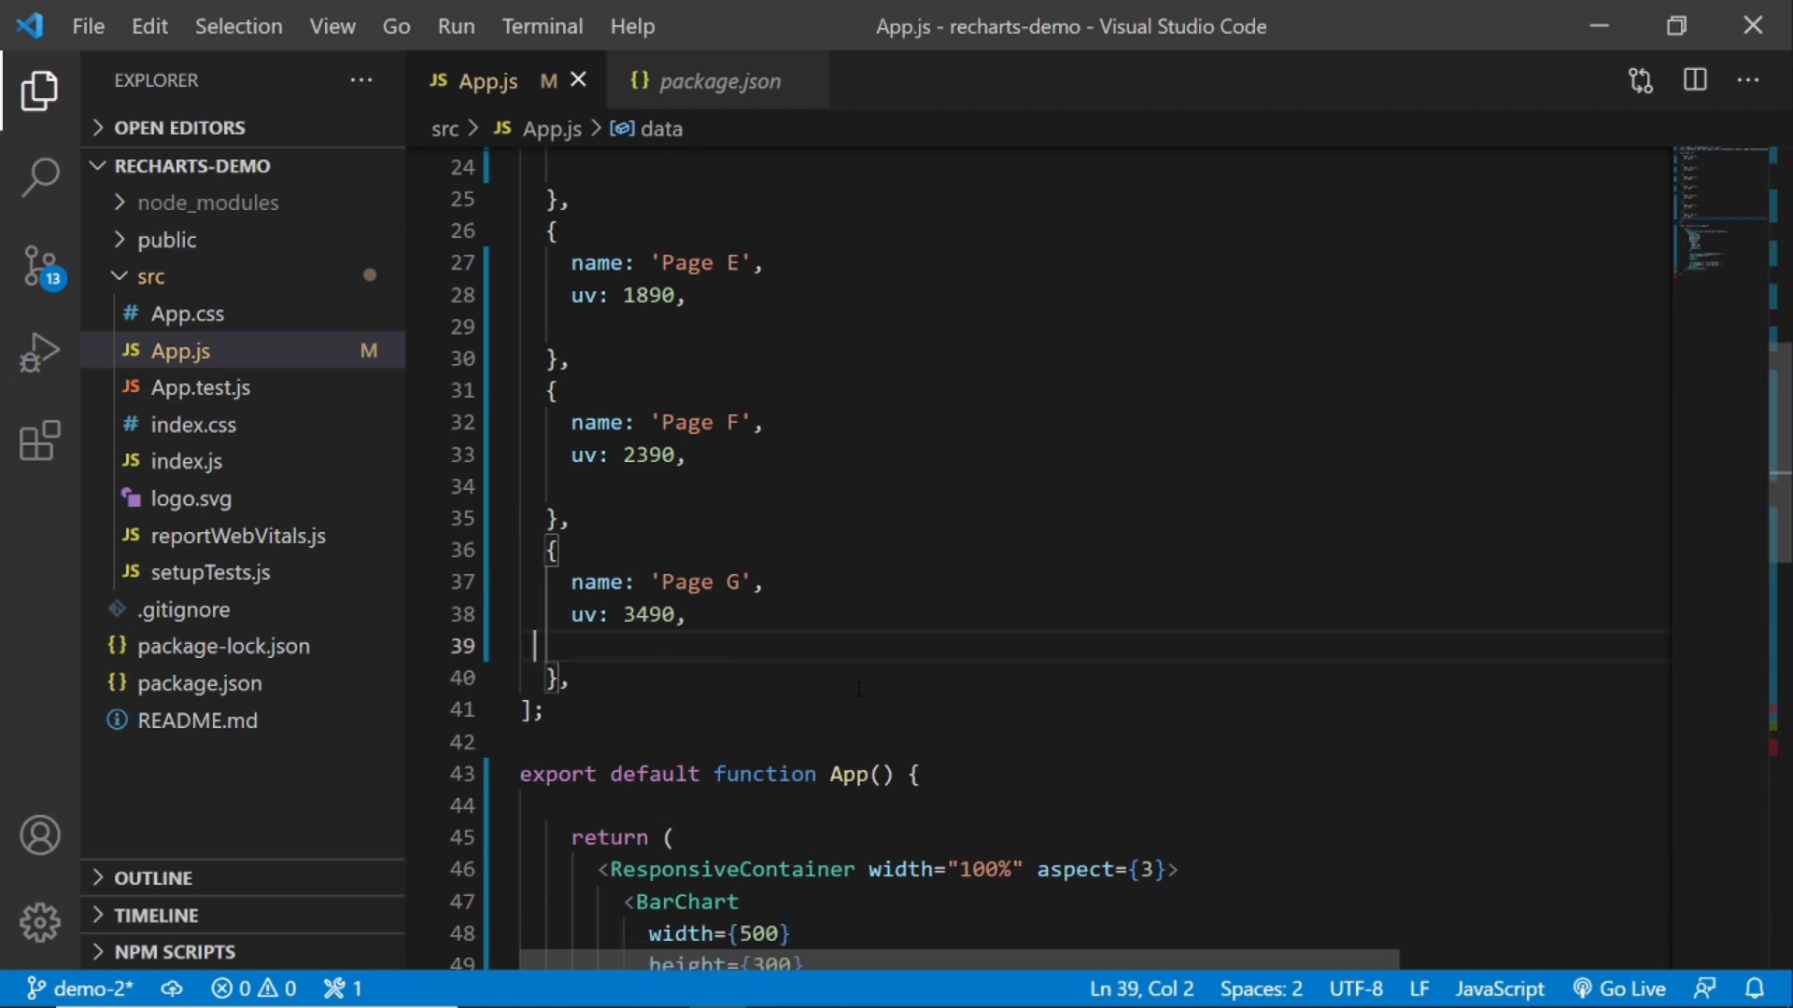
pyautogui.moveTo(775, 1003)
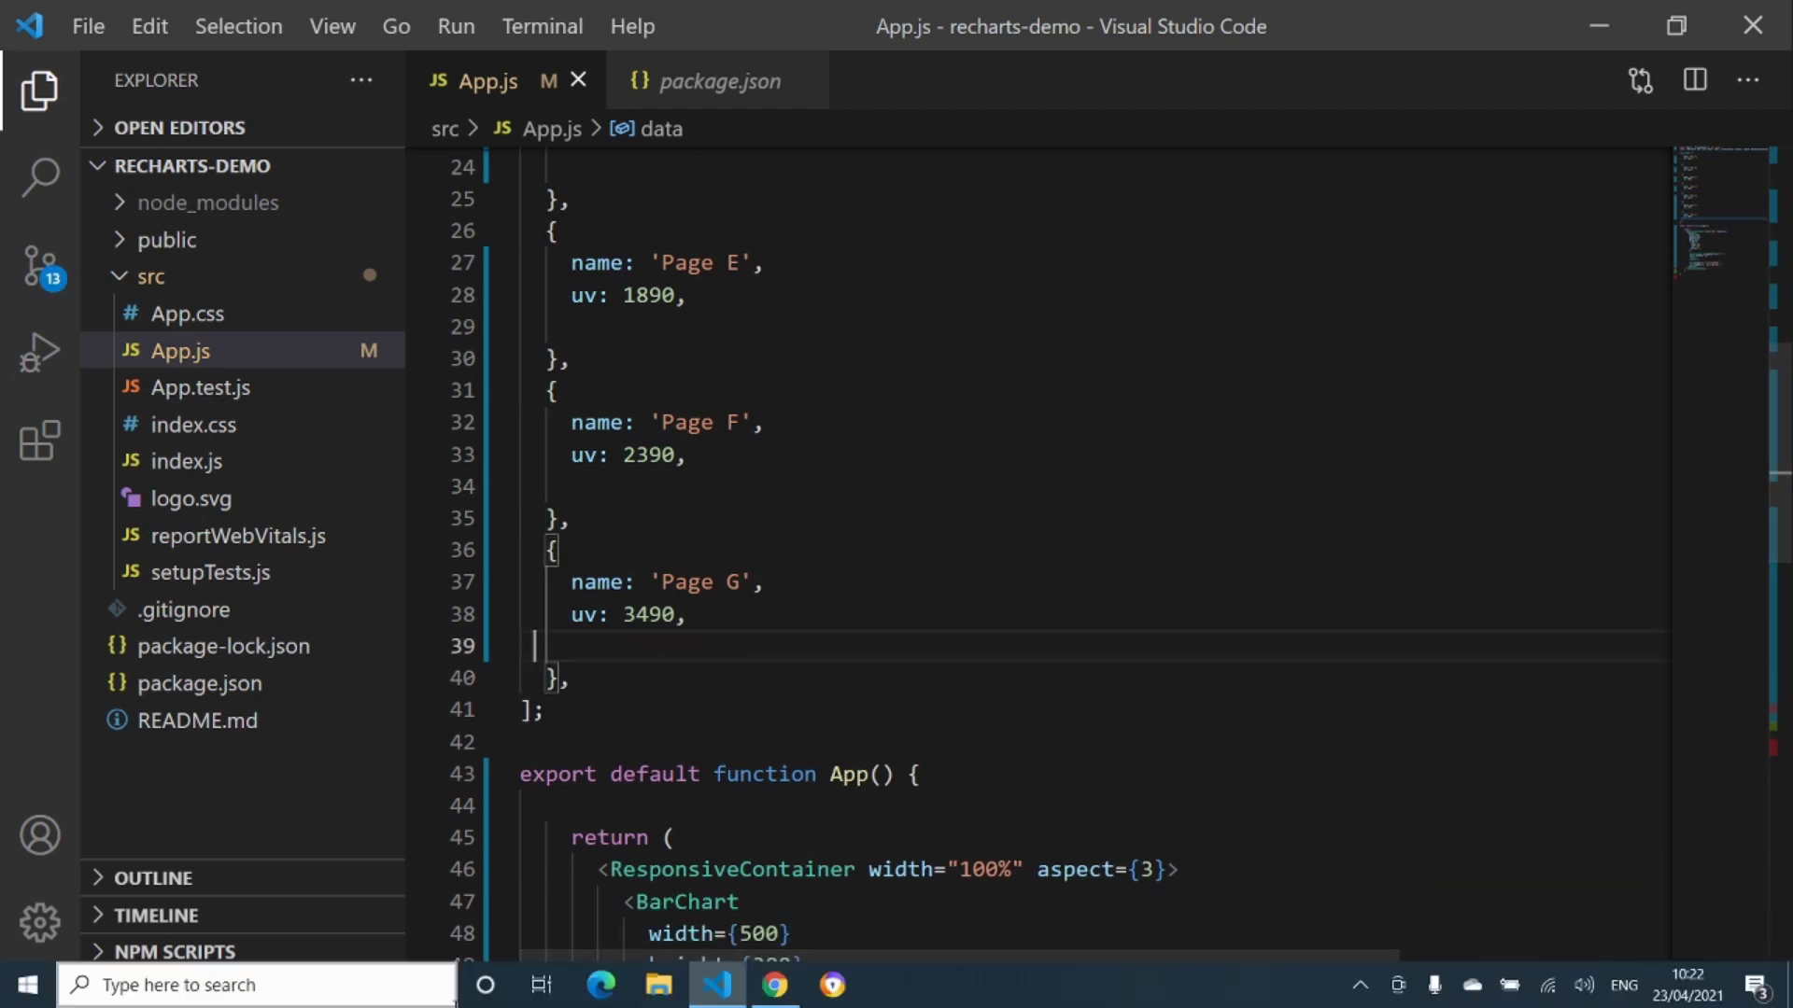
# View the single uv bar per page in Chrome, then switch back to App.js.
pyautogui.click(775, 987)
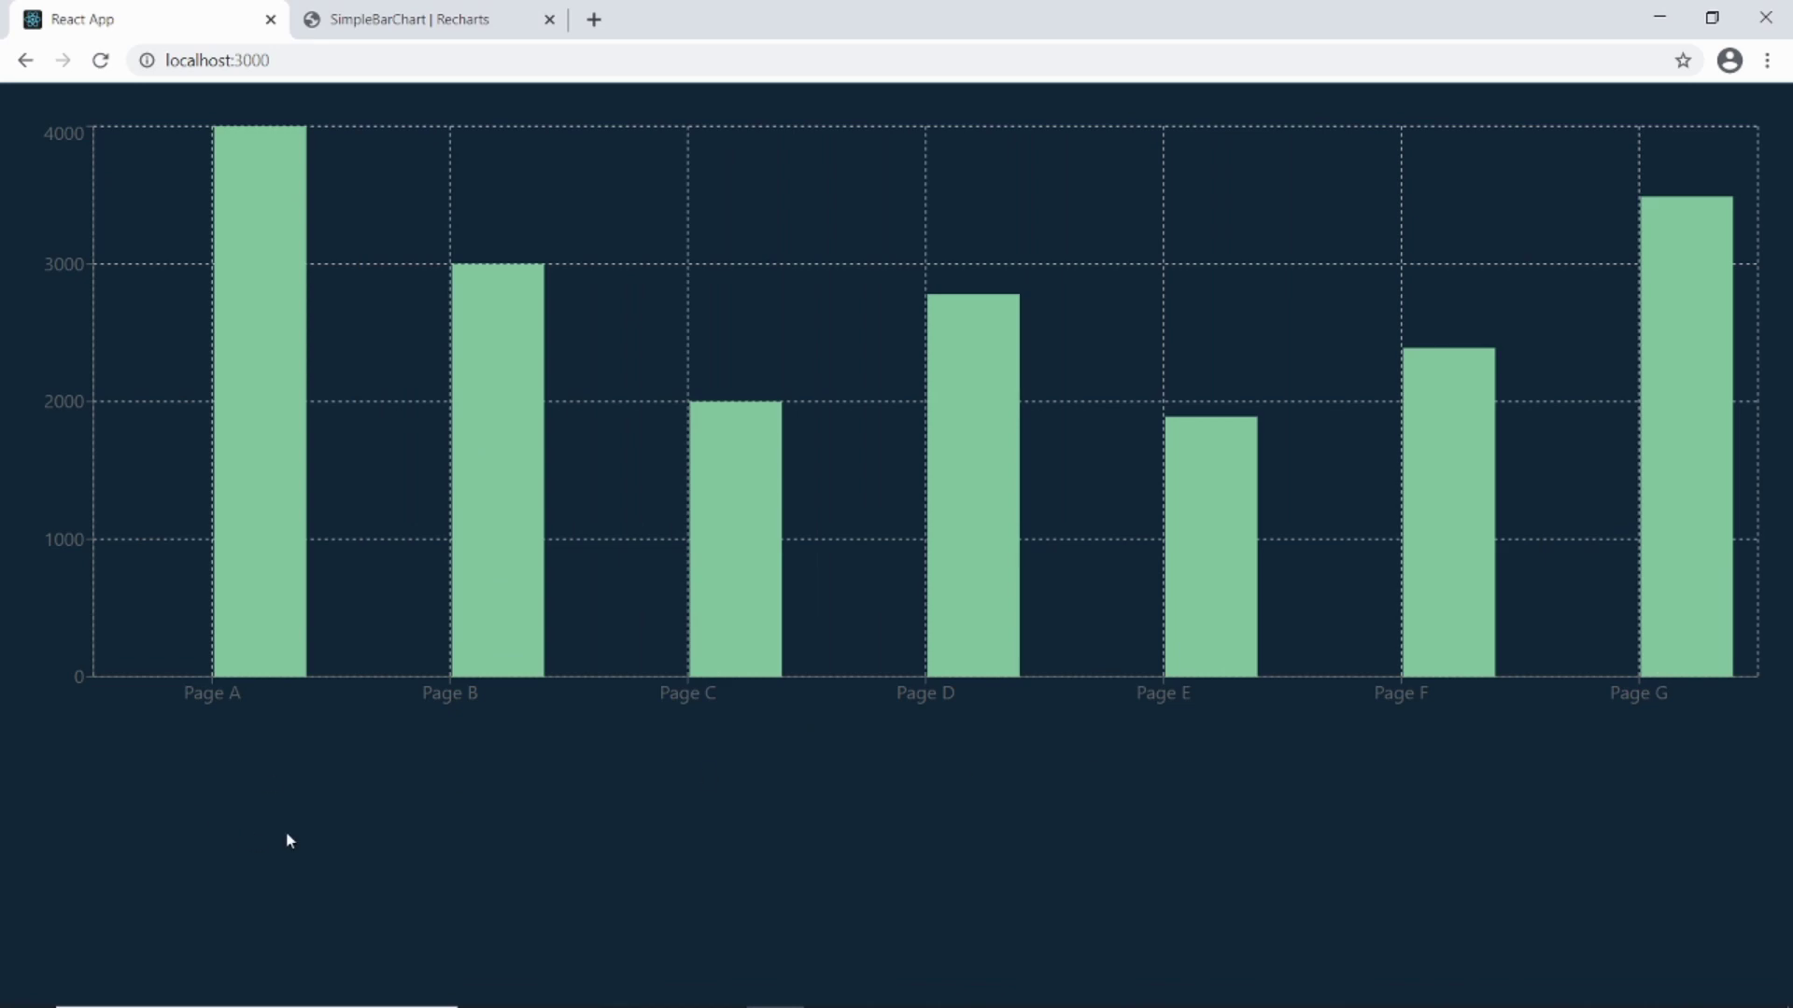
pyautogui.hotkey('alt', 'Tab')
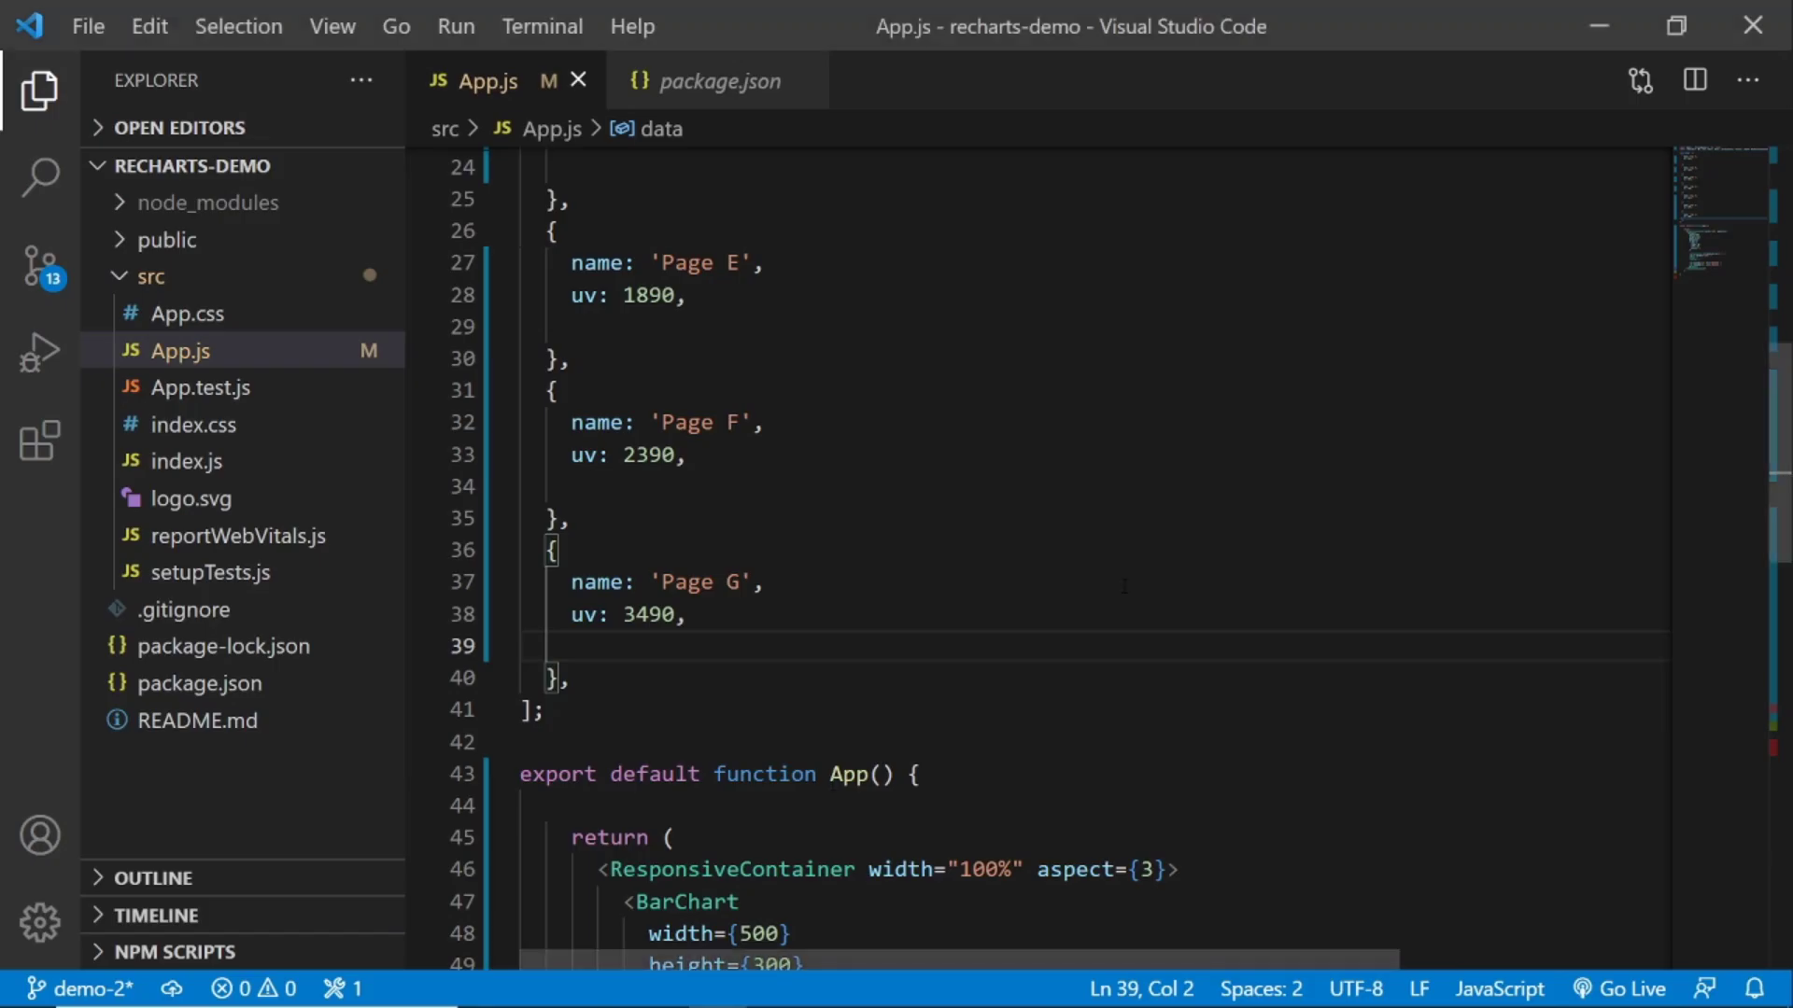
pyautogui.scroll(-5, 1093, 560)
pyautogui.scroll(-5, 1093, 562)
pyautogui.scroll(-5, 1093, 560)
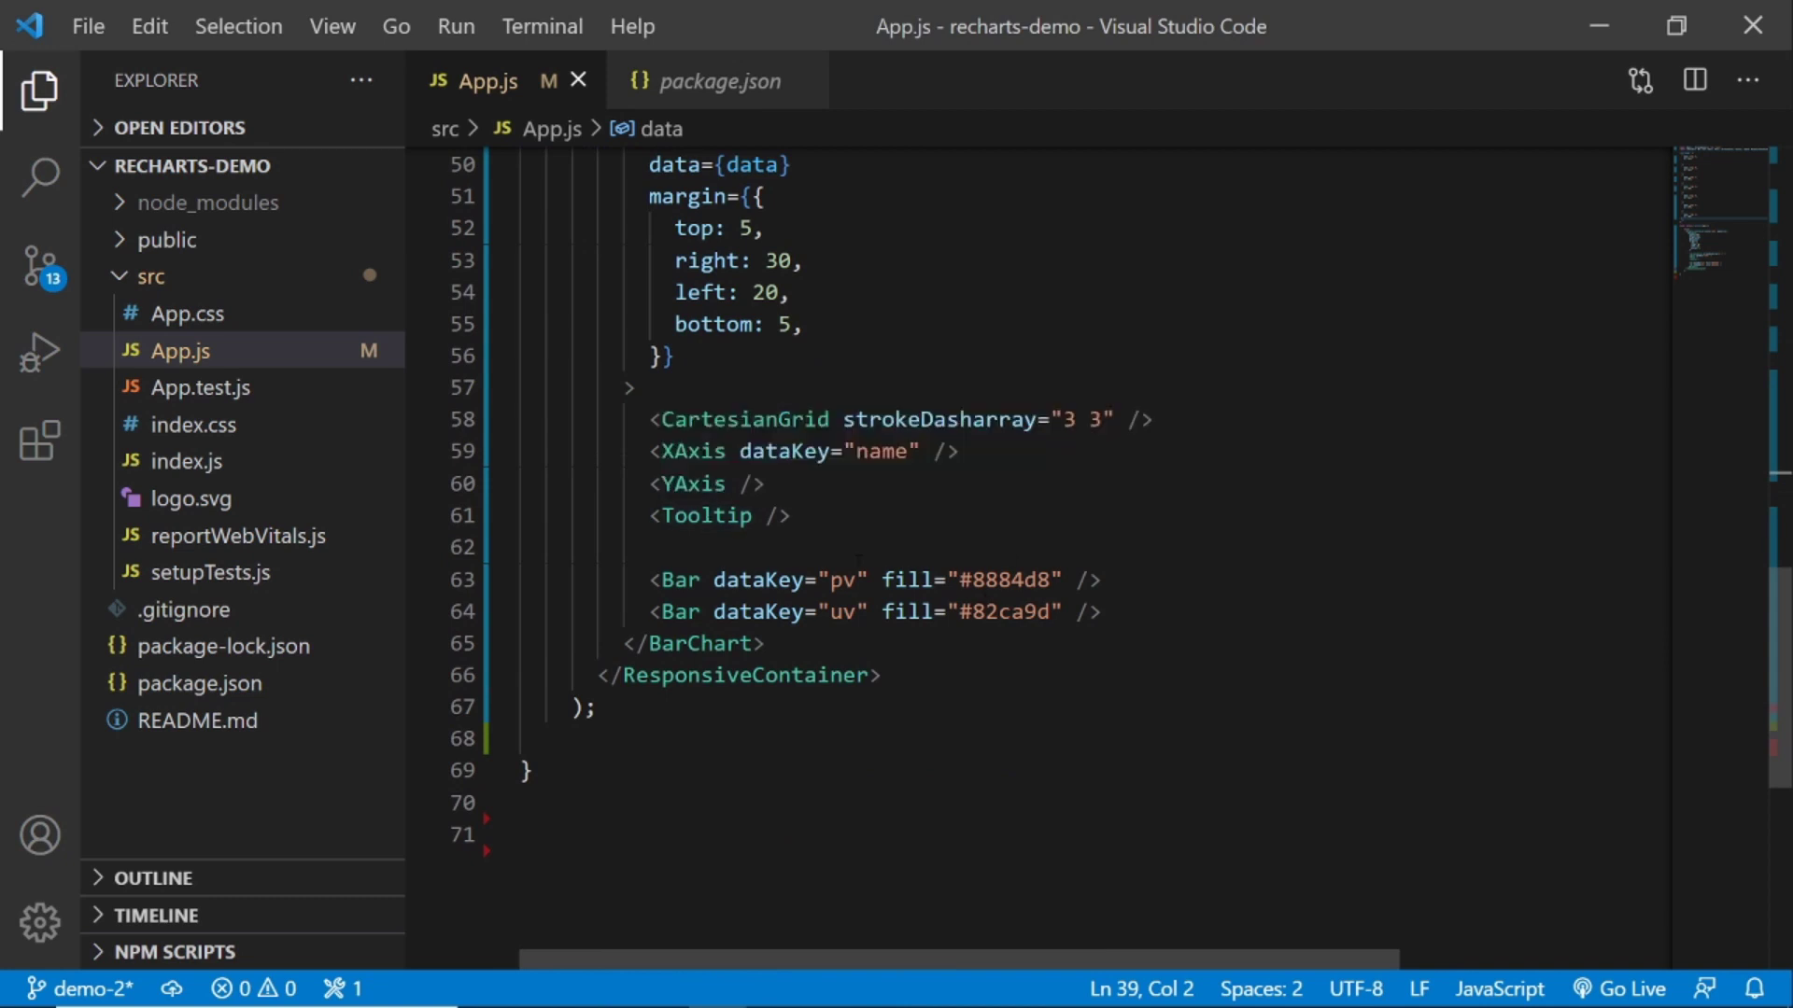
# Add tick={{stroke:red}} after dataKey="name" on the XAxis, then see Chrome's compile error.
pyautogui.click(921, 451)
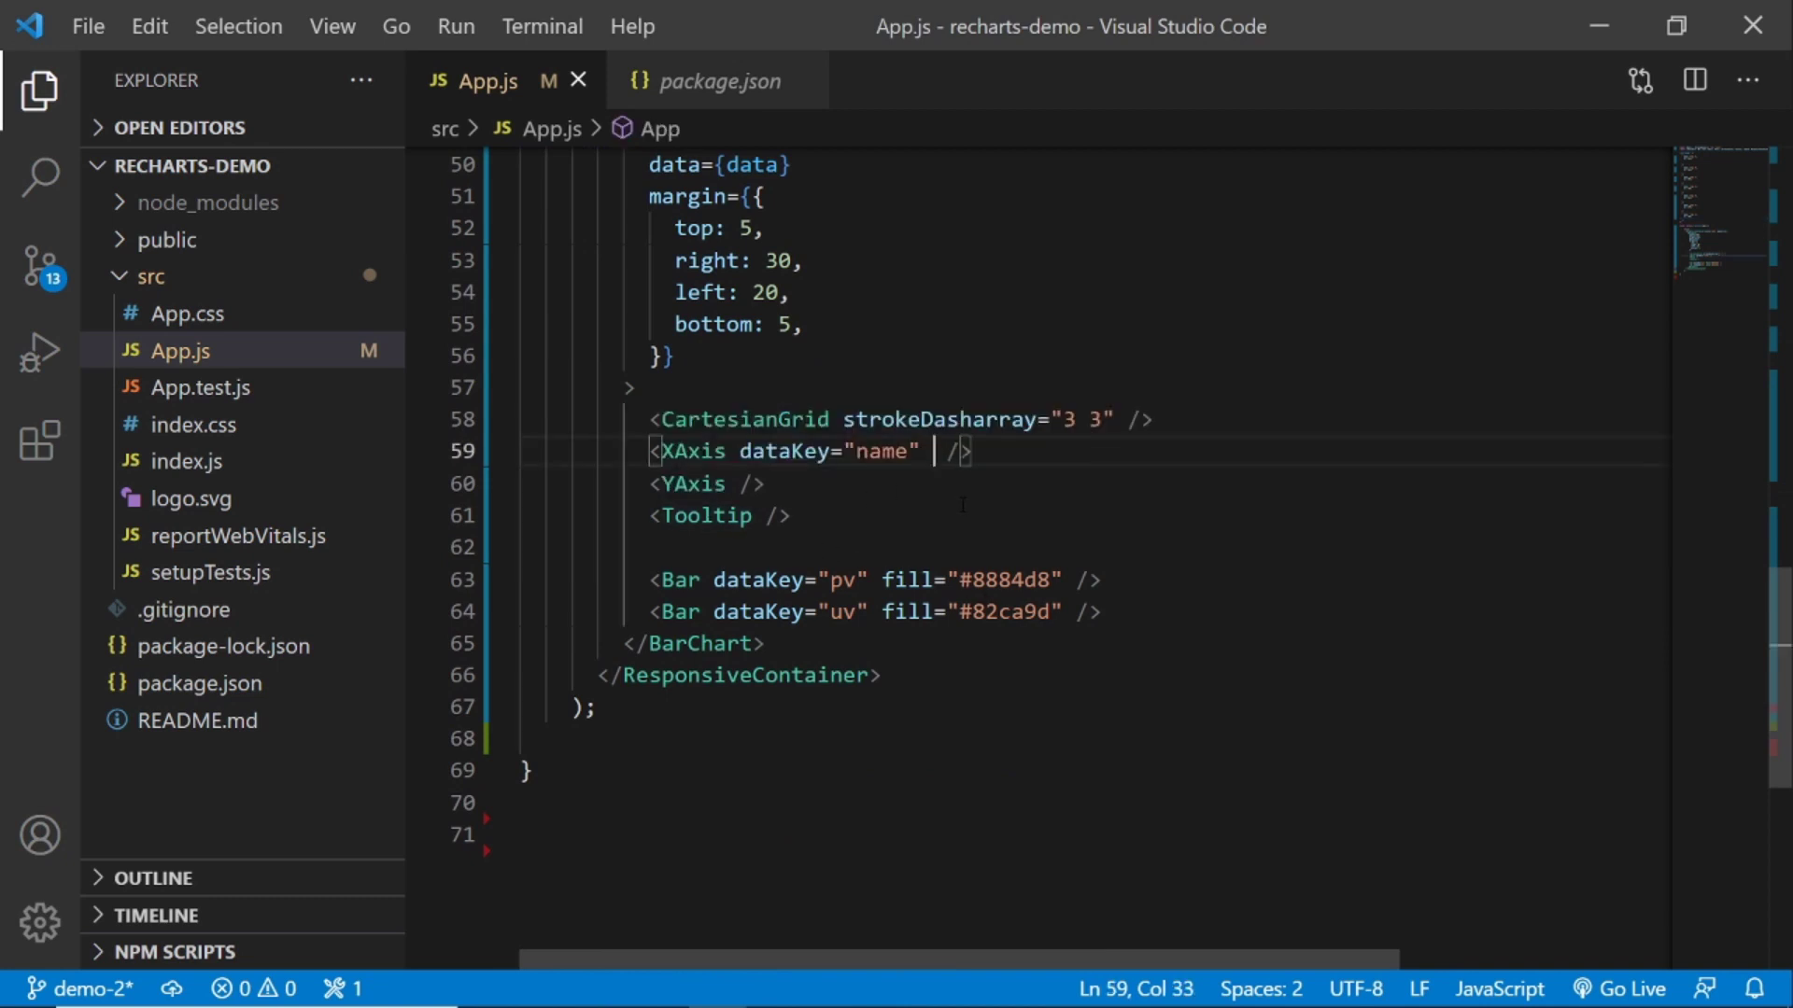
pyautogui.write('tick')
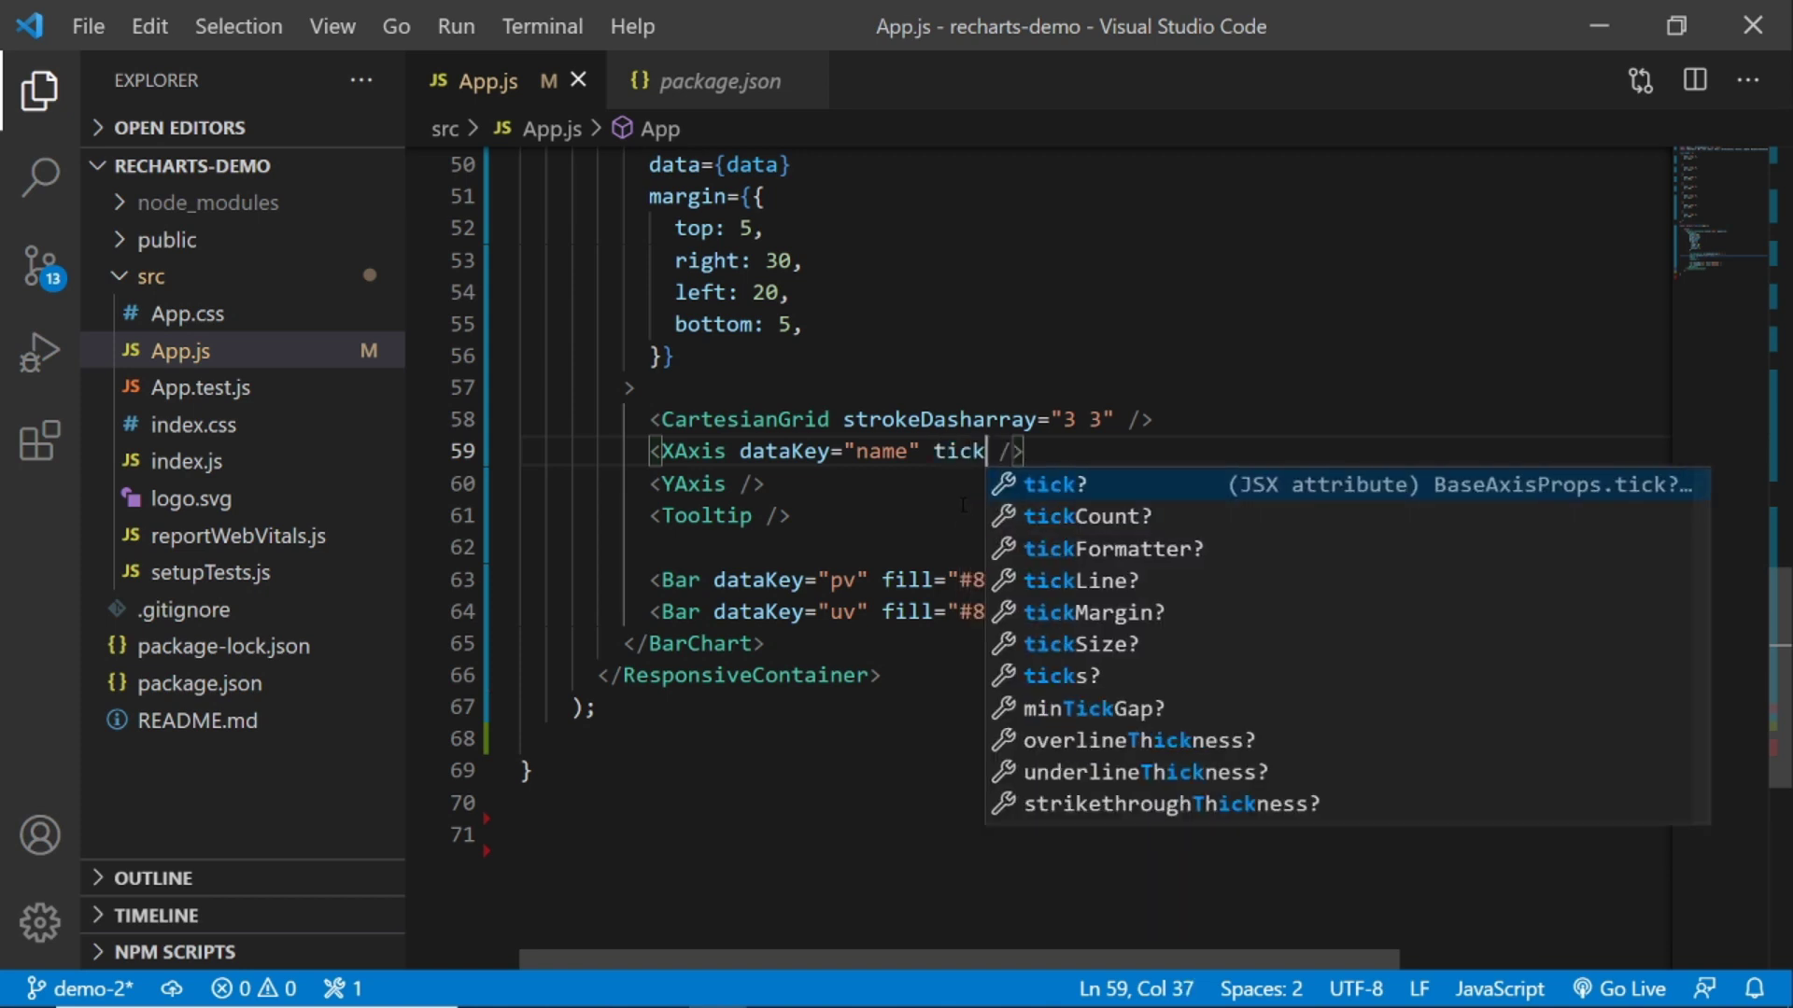
pyautogui.write('={{')
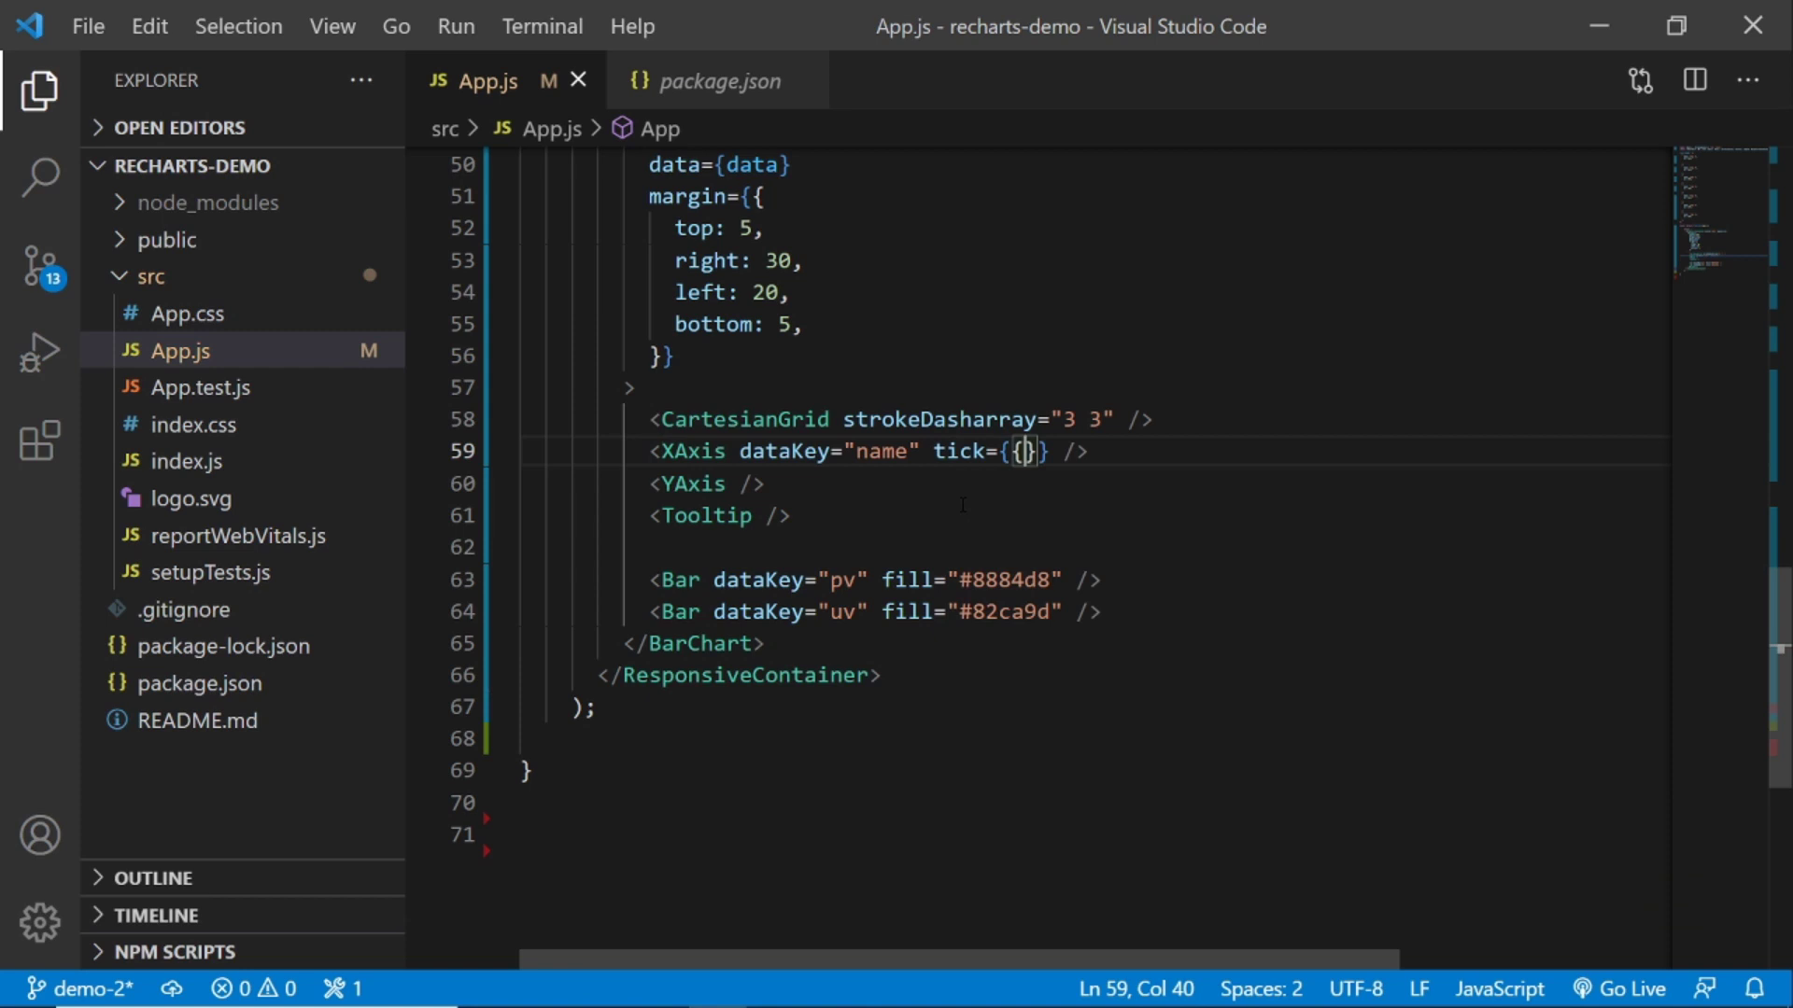
pyautogui.write('stroke')
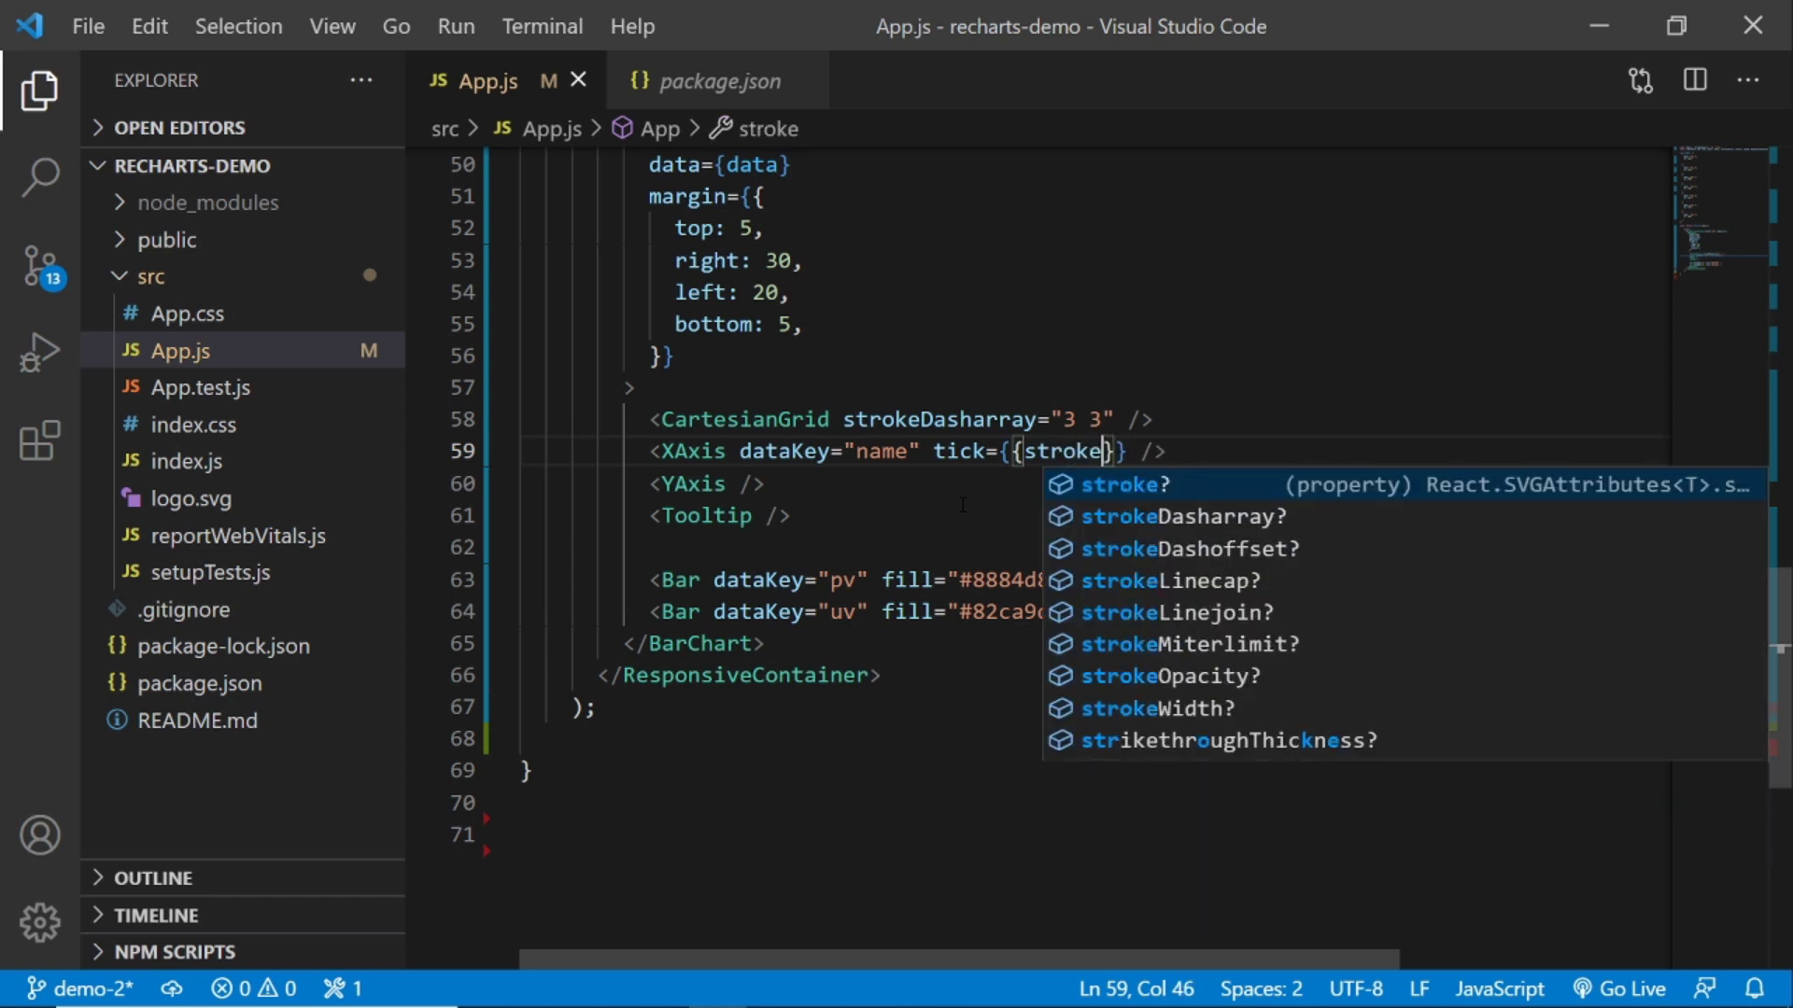
pyautogui.write(':red')
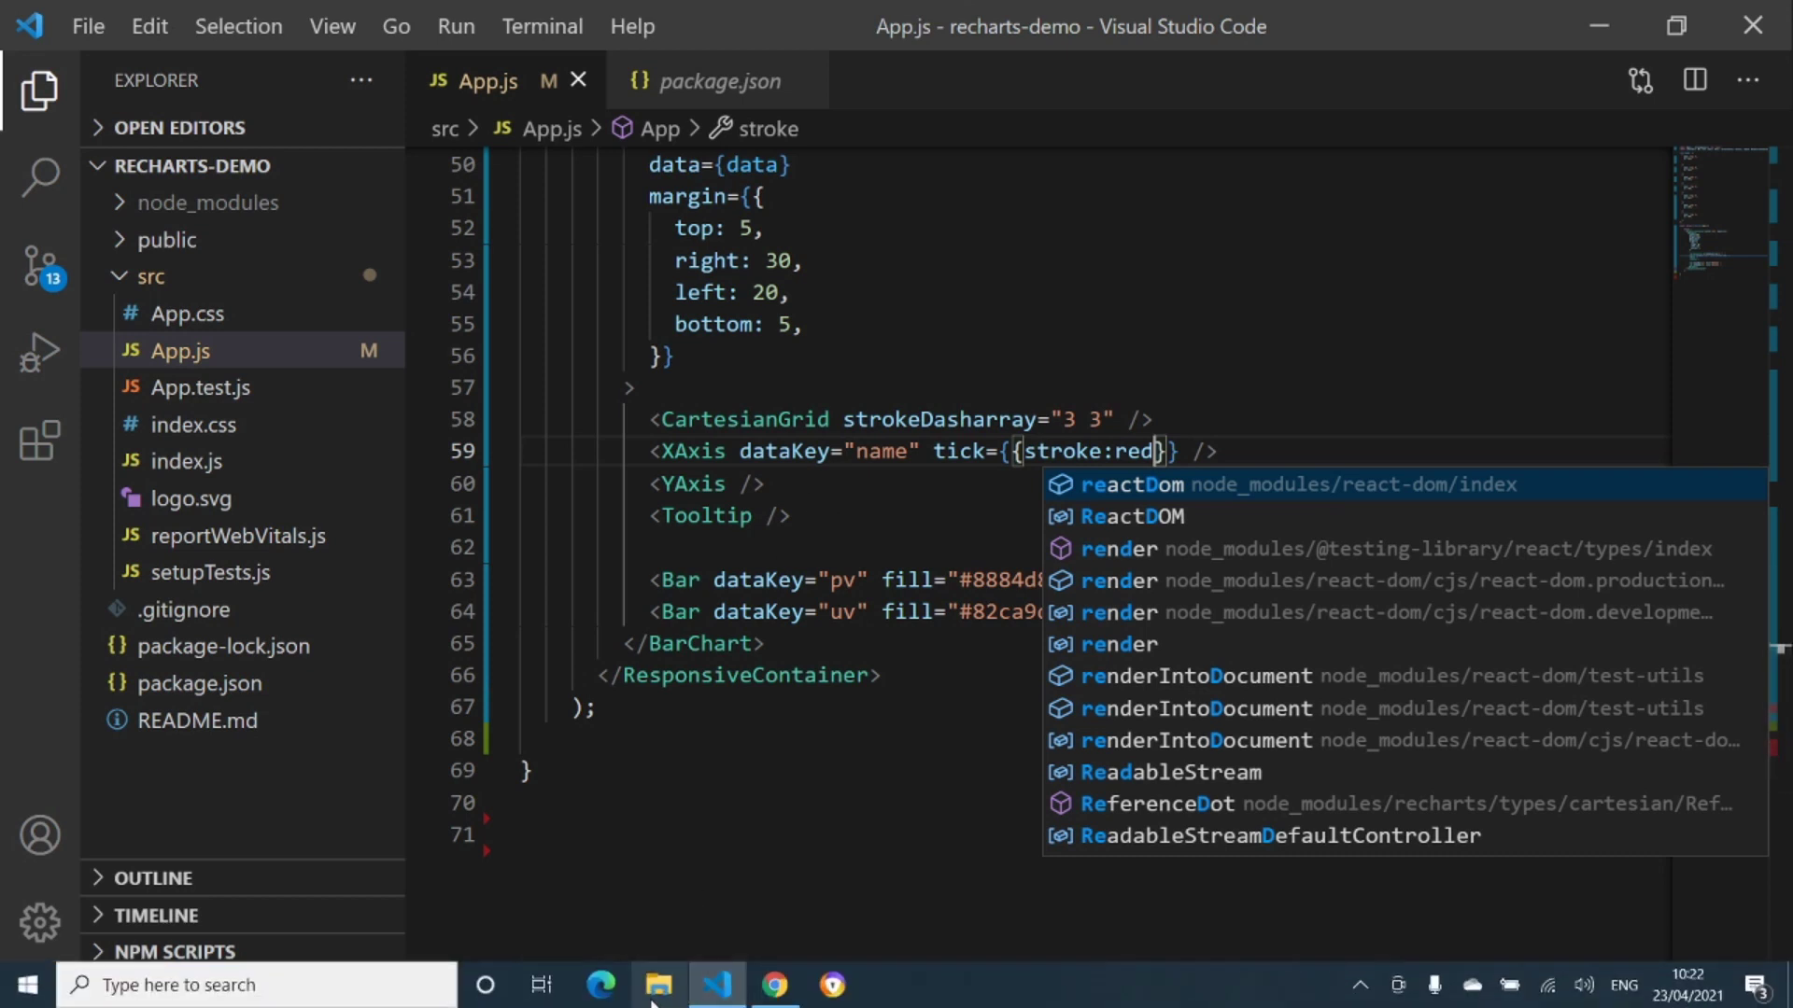
pyautogui.moveTo(775, 985)
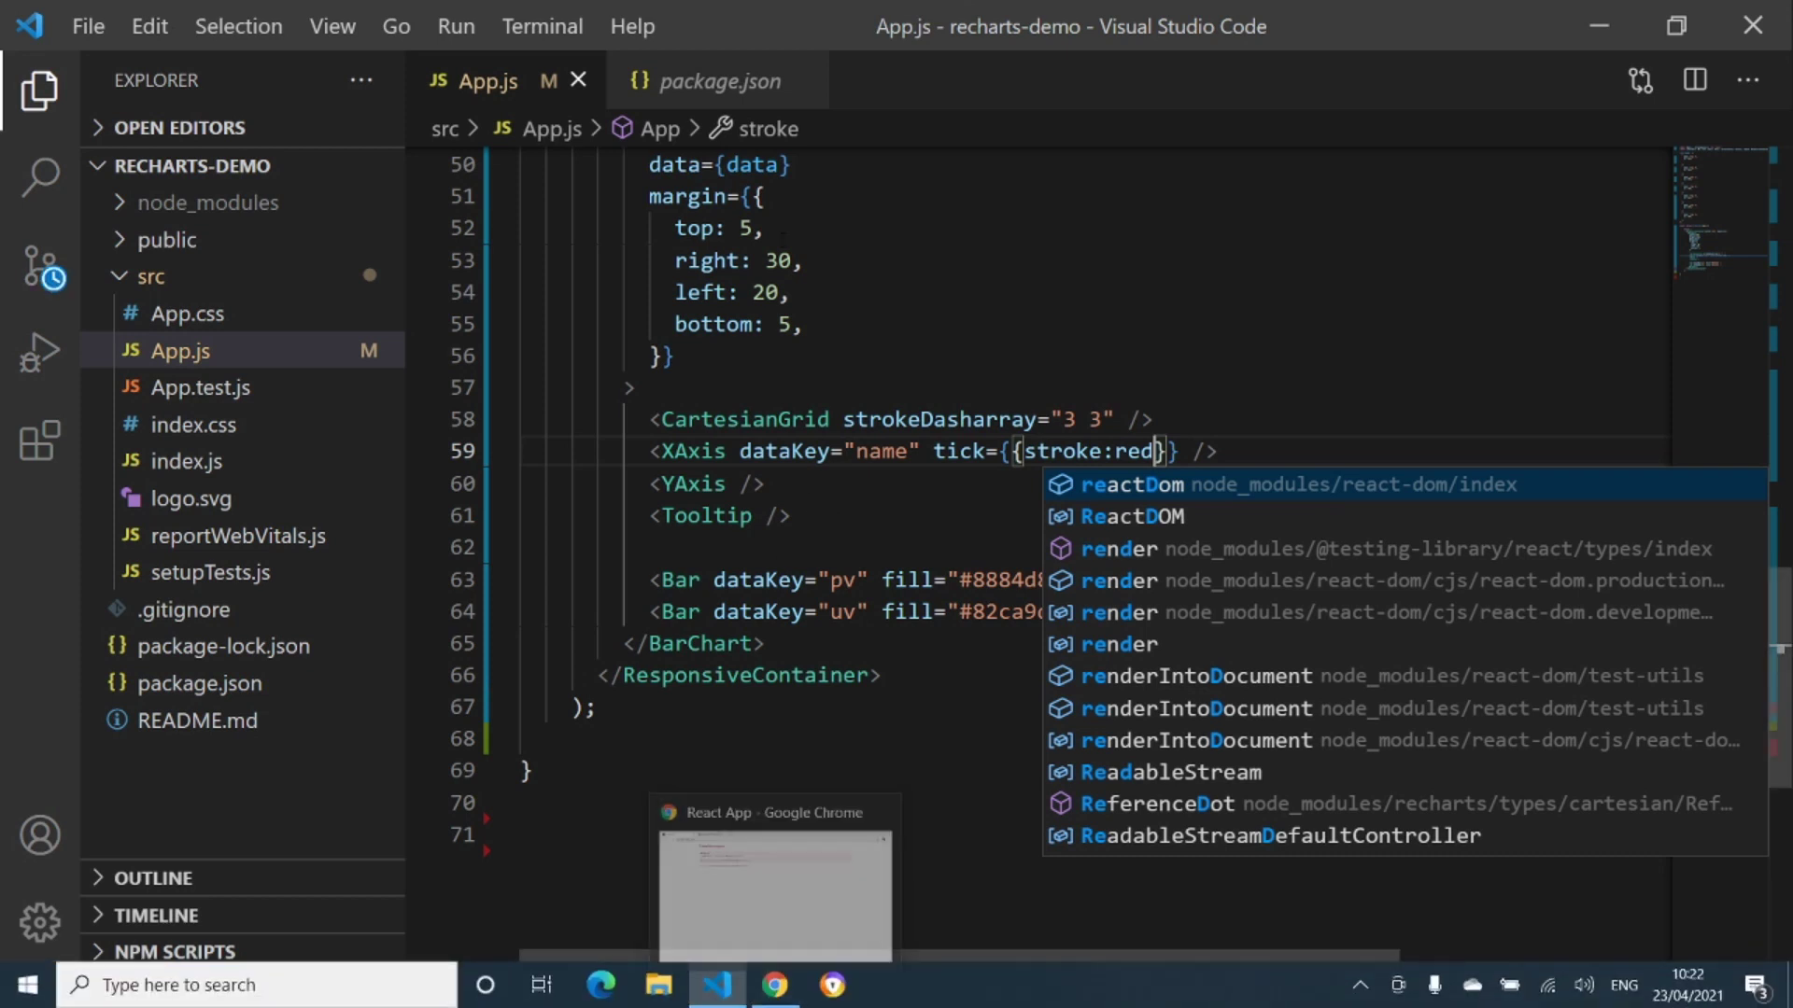
pyautogui.hotkey('alt', 'Tab')
pyautogui.hotkey('alt', 'Tab')
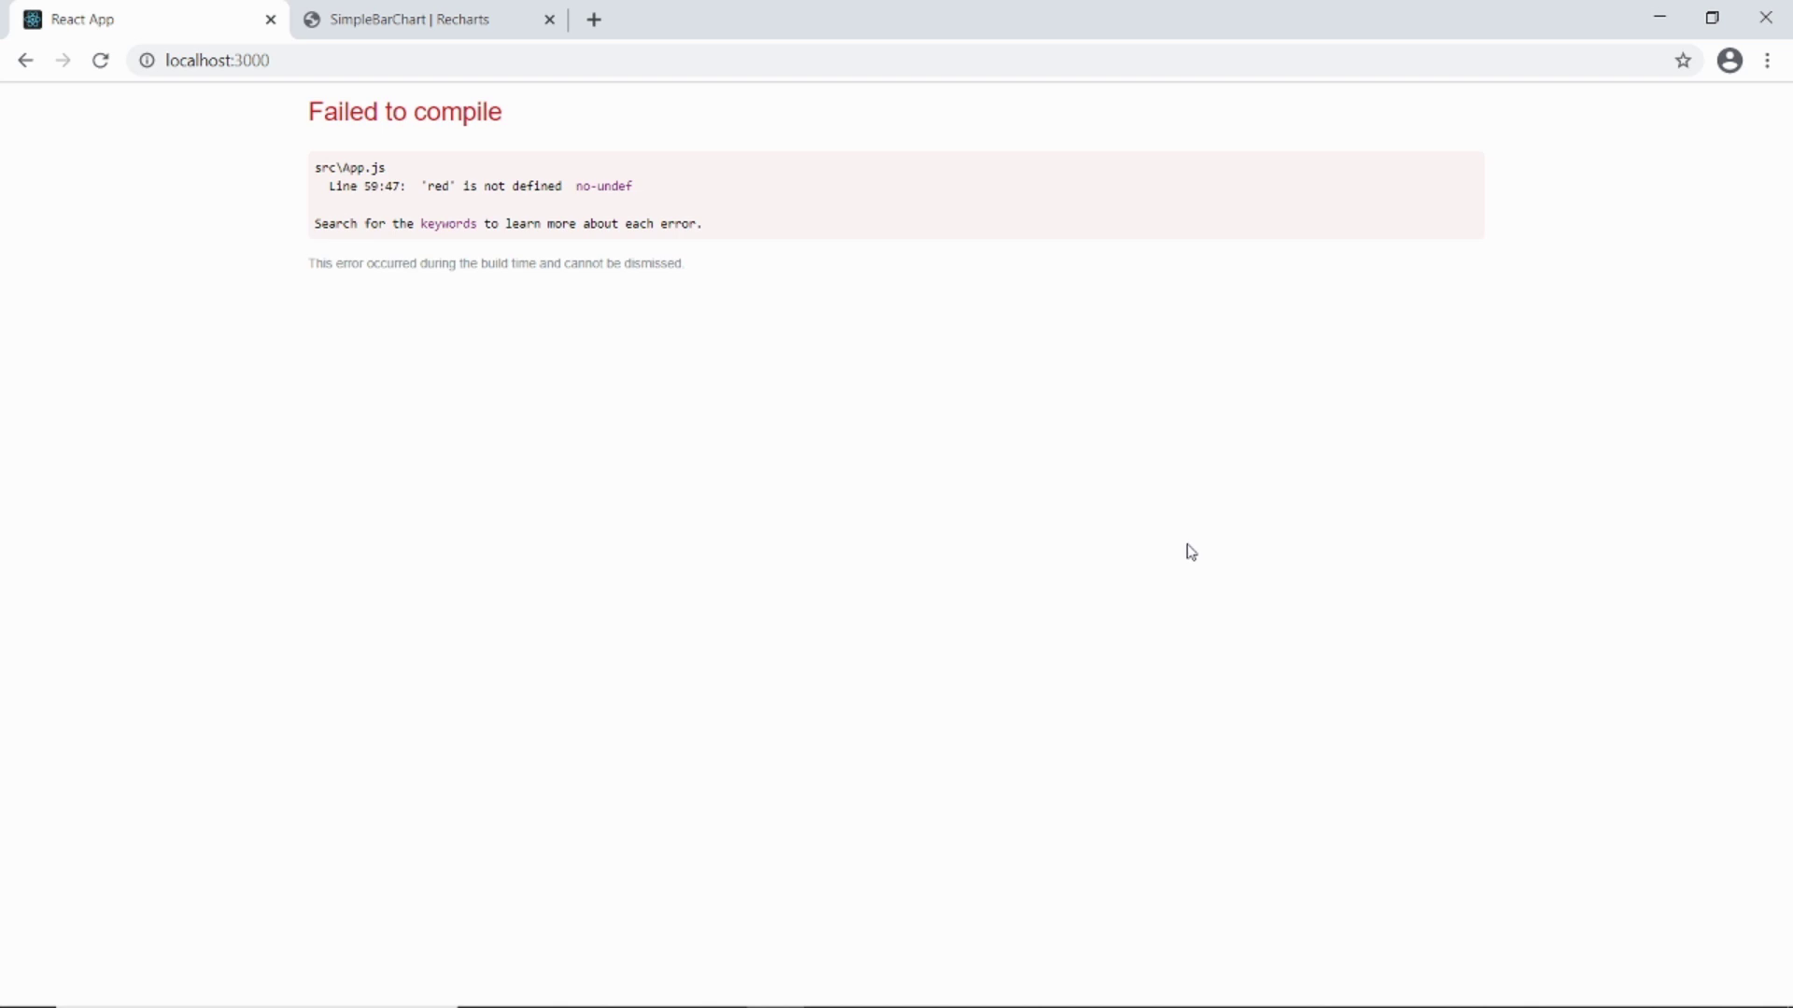
pyautogui.hotkey('alt', 'Tab')
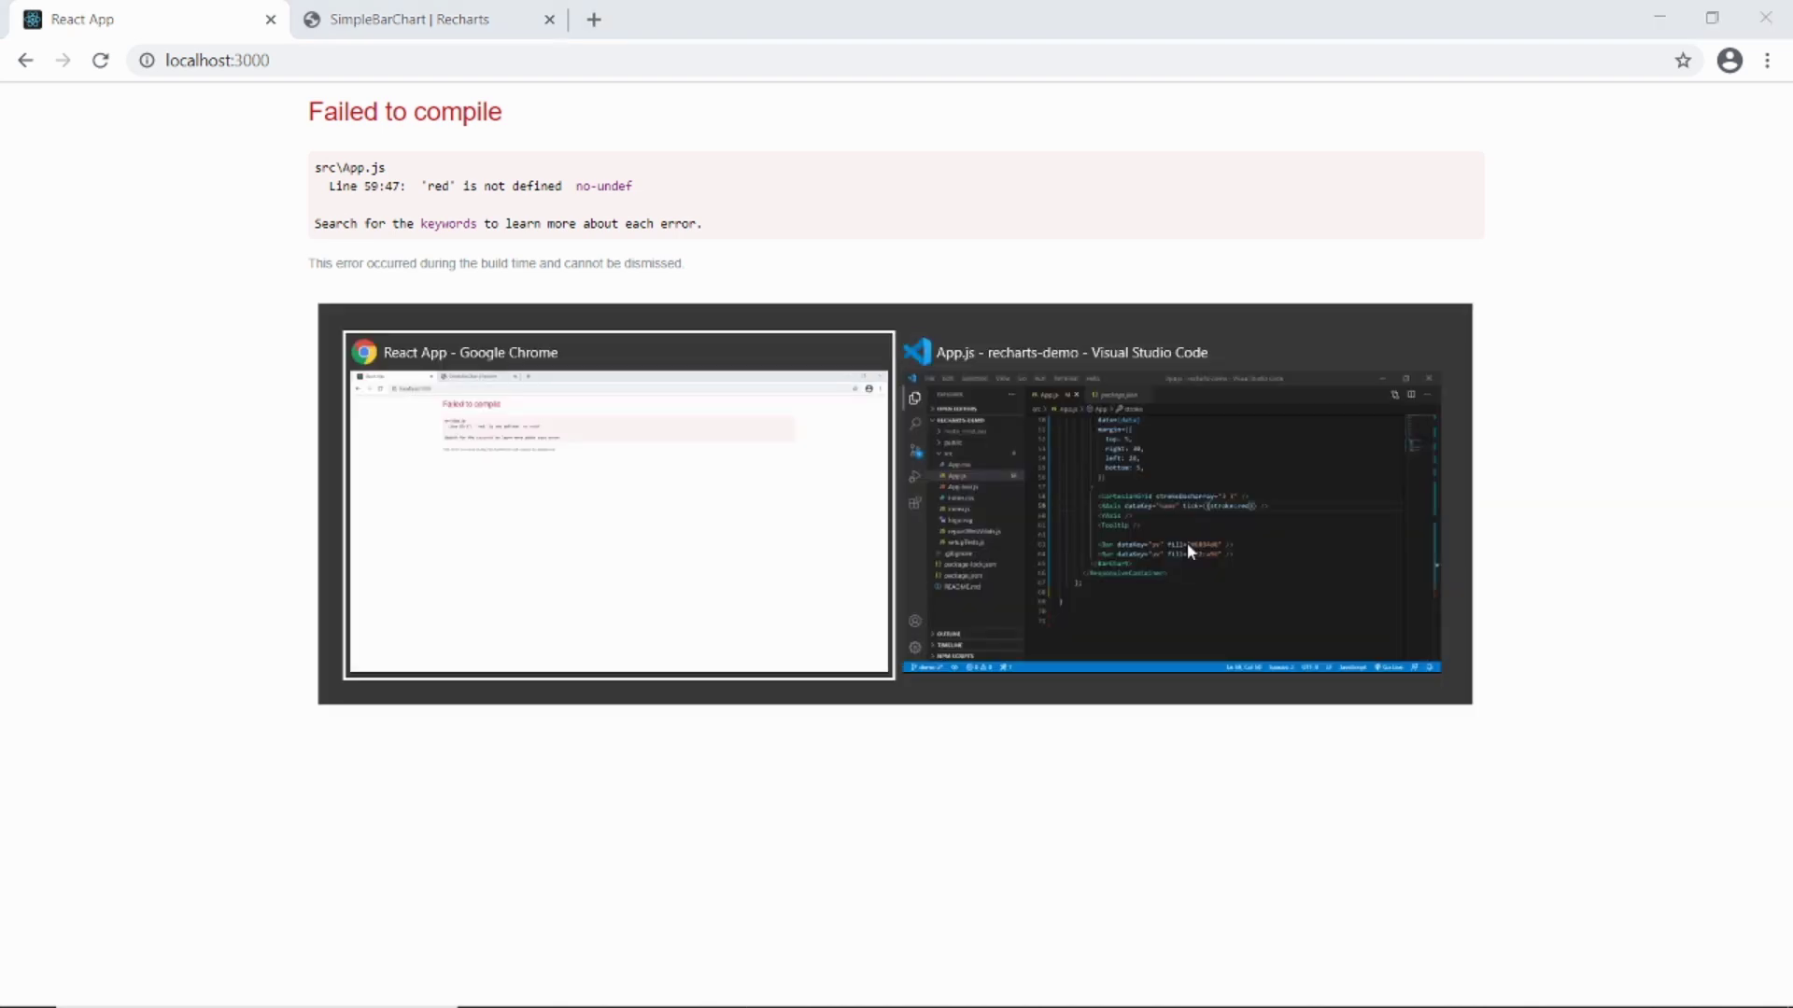
pyautogui.hotkey('alt', 'Tab')
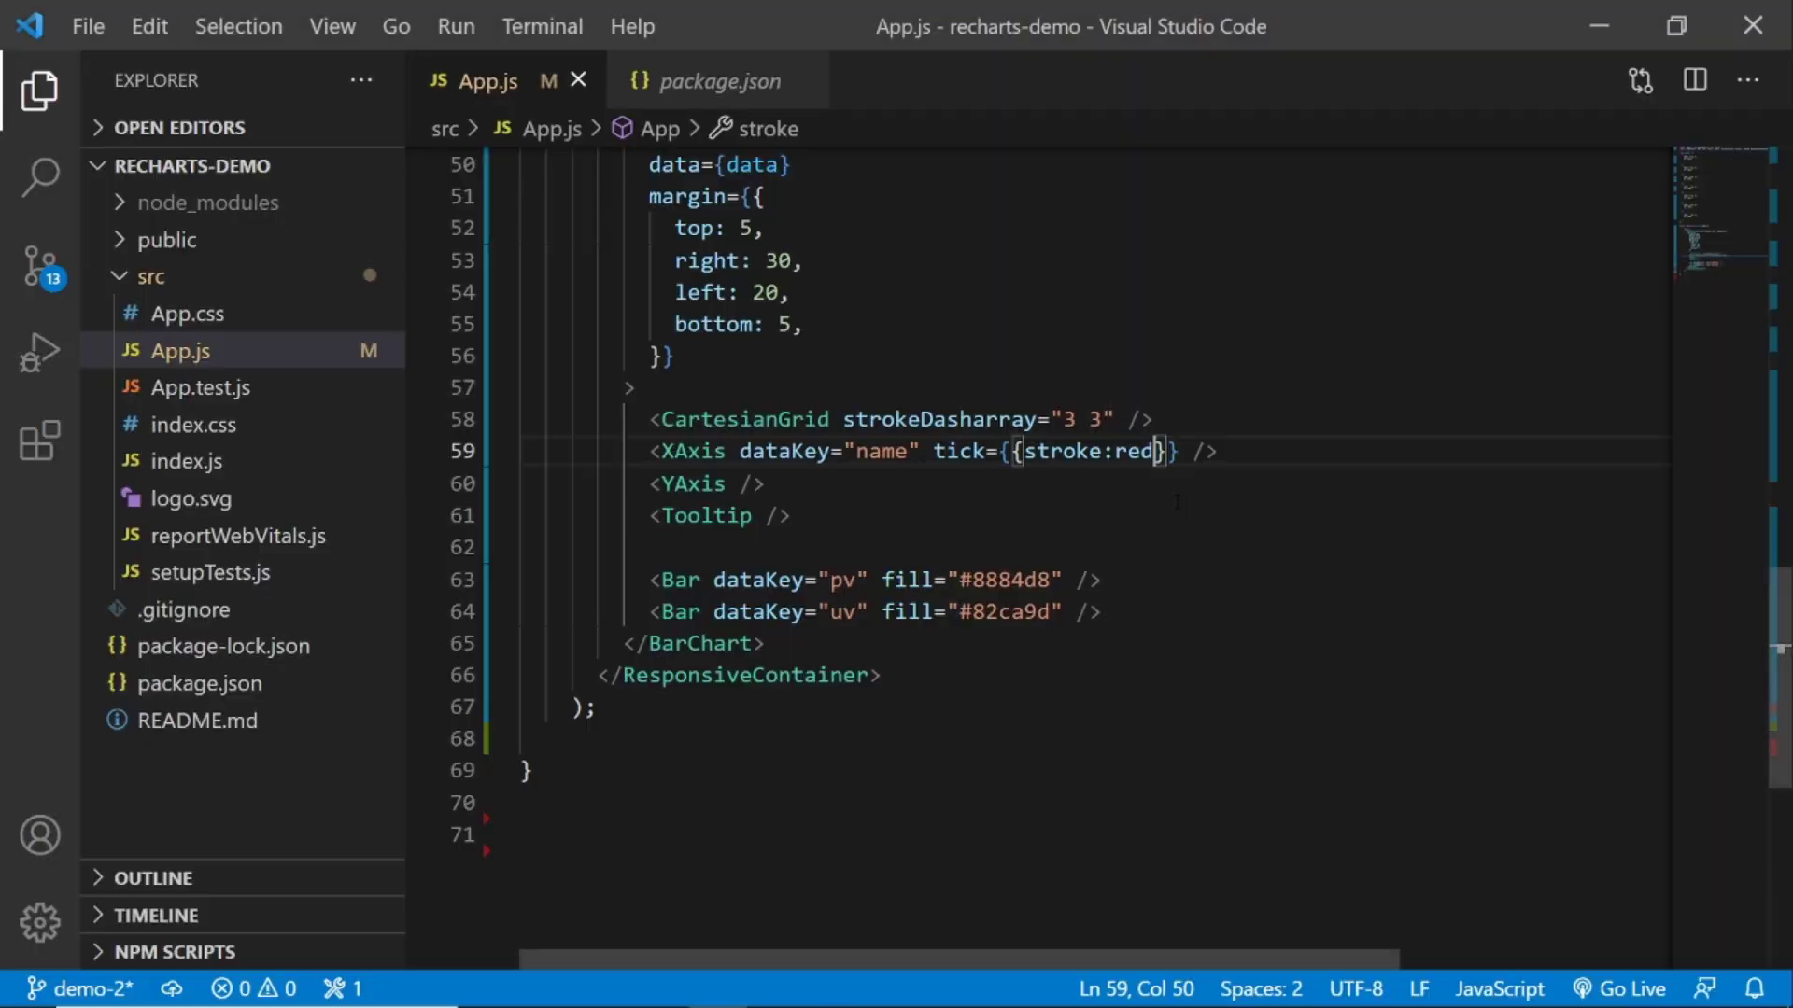
# Change the stroke value to "red", open package.json, and confirm red x-axis labels in Chrome.
pyautogui.press('BackSpace')
pyautogui.press('BackSpace')
pyautogui.press('BackSpace')
pyautogui.write('"red"')
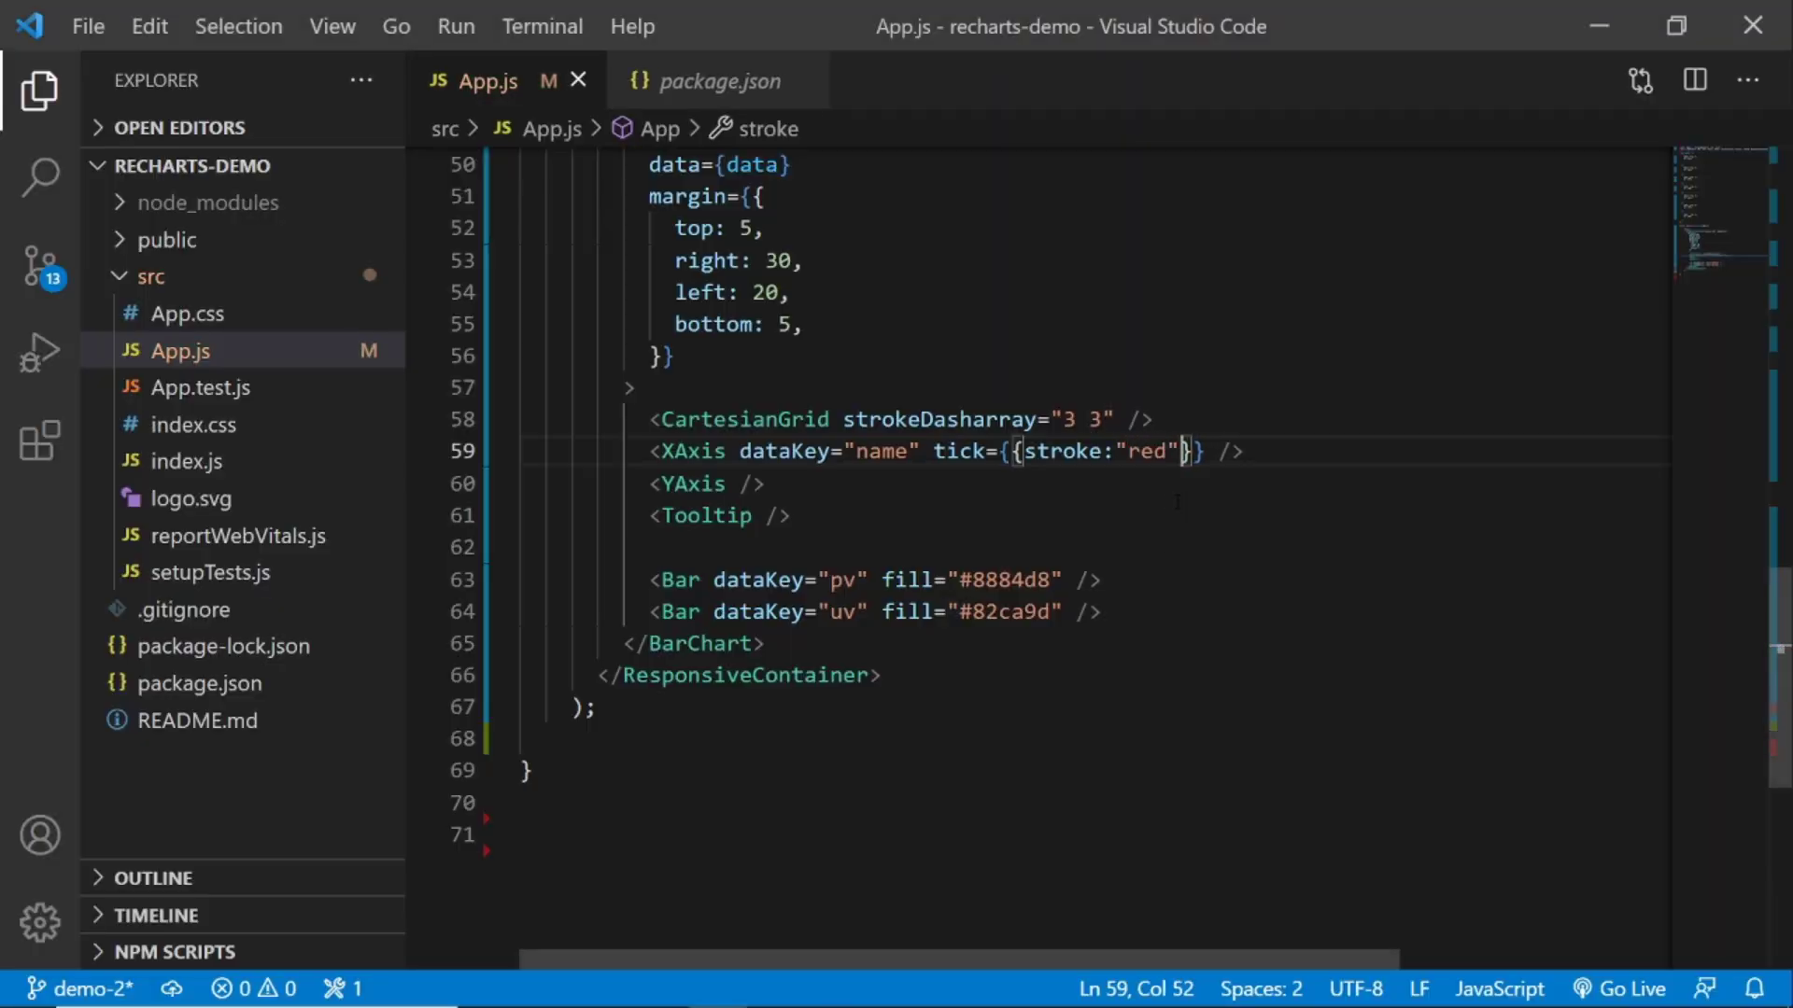
pyautogui.hotkey('ctrl', 'Tab')
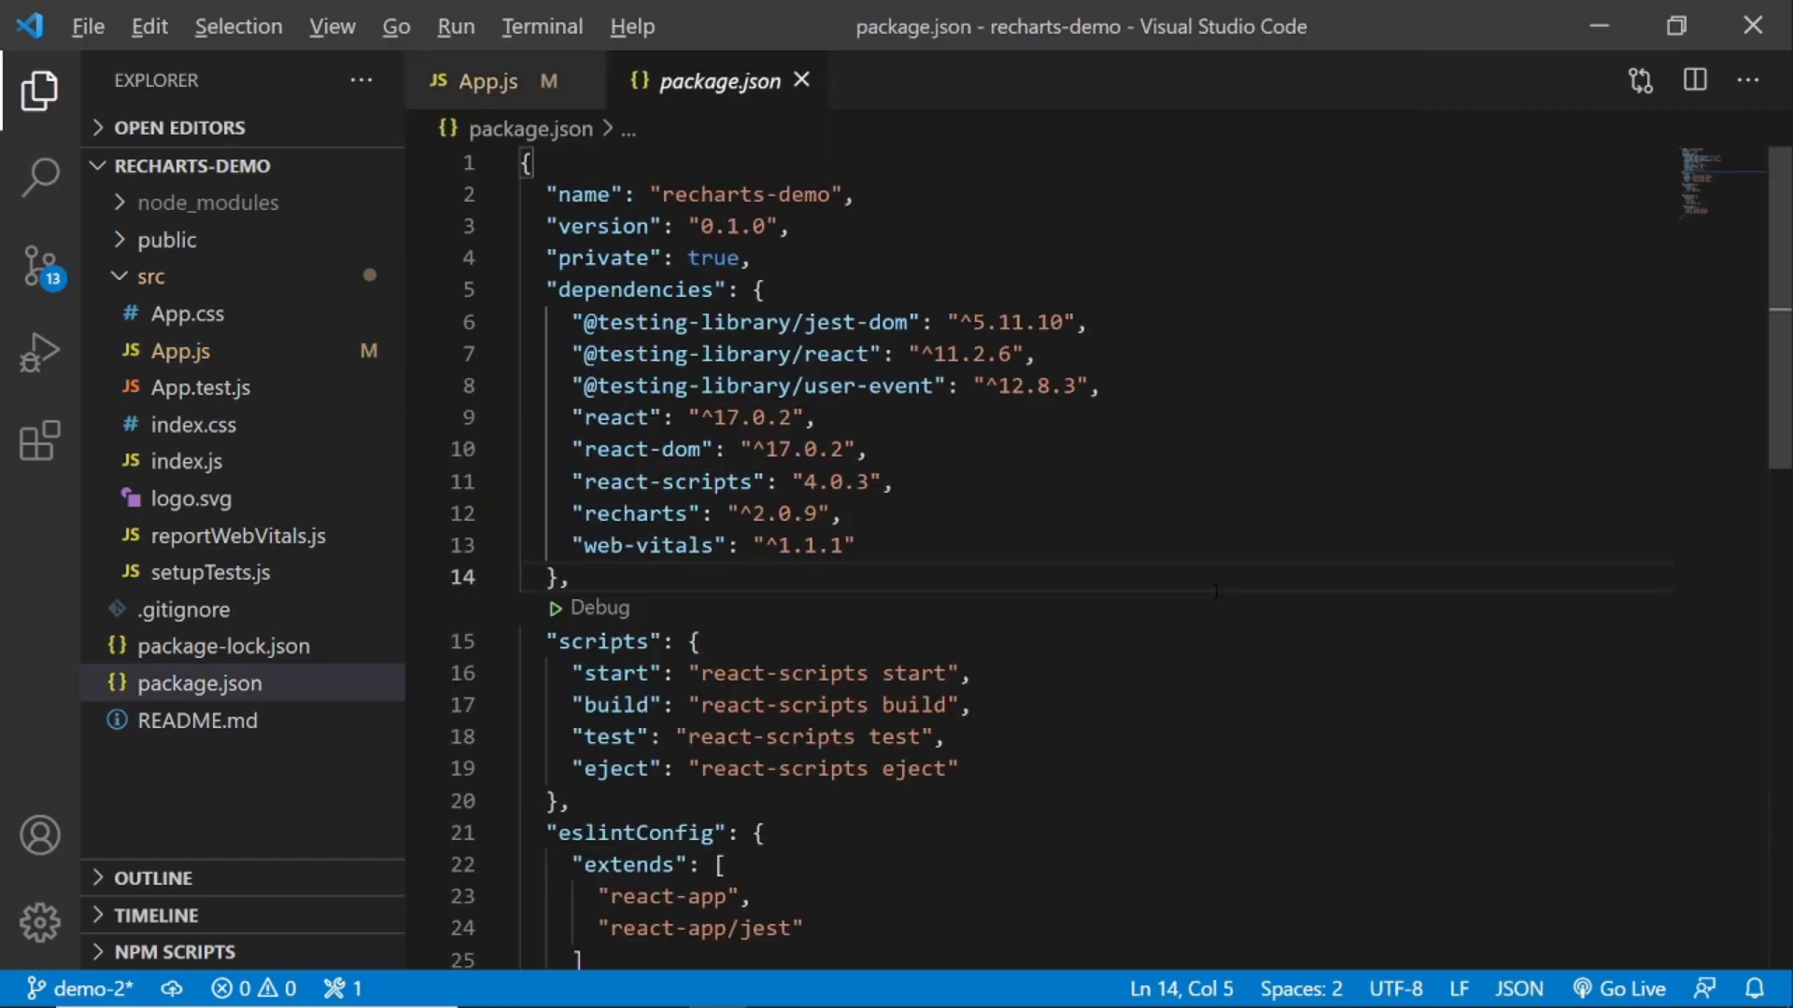
pyautogui.hotkey('alt', 'Tab')
pyautogui.hotkey('alt', 'Tab')
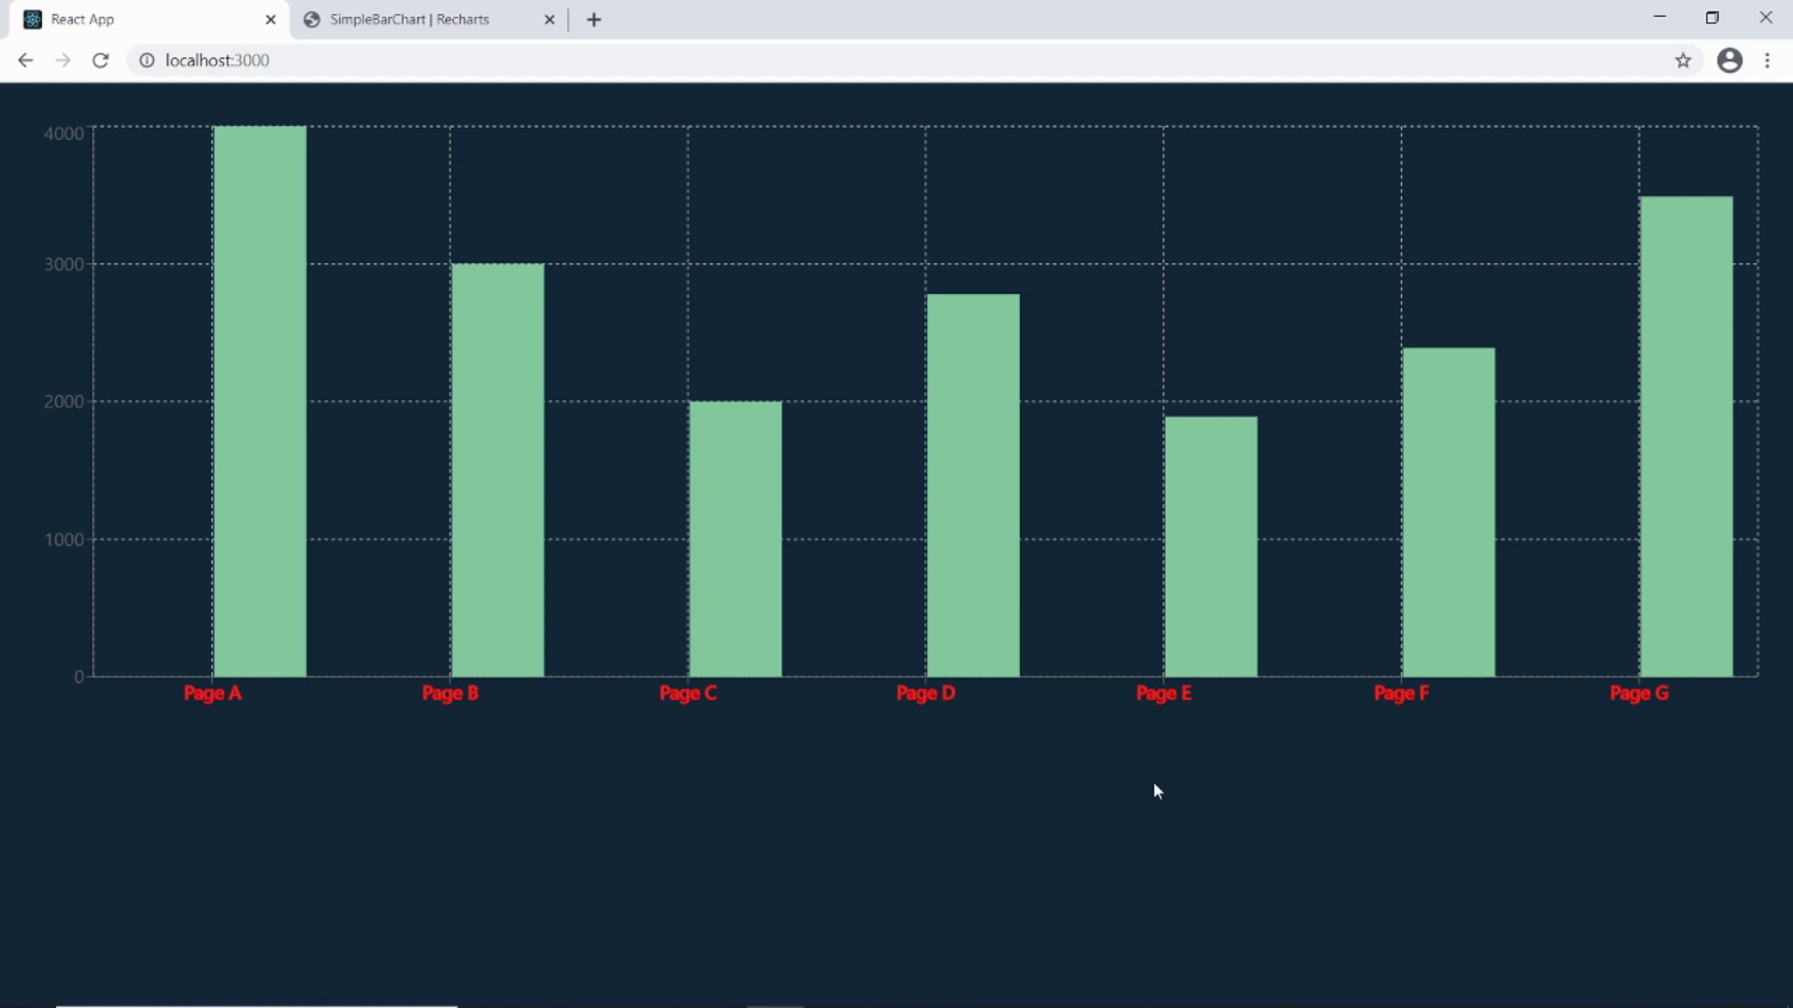
pyautogui.hotkey('alt', 'Tab')
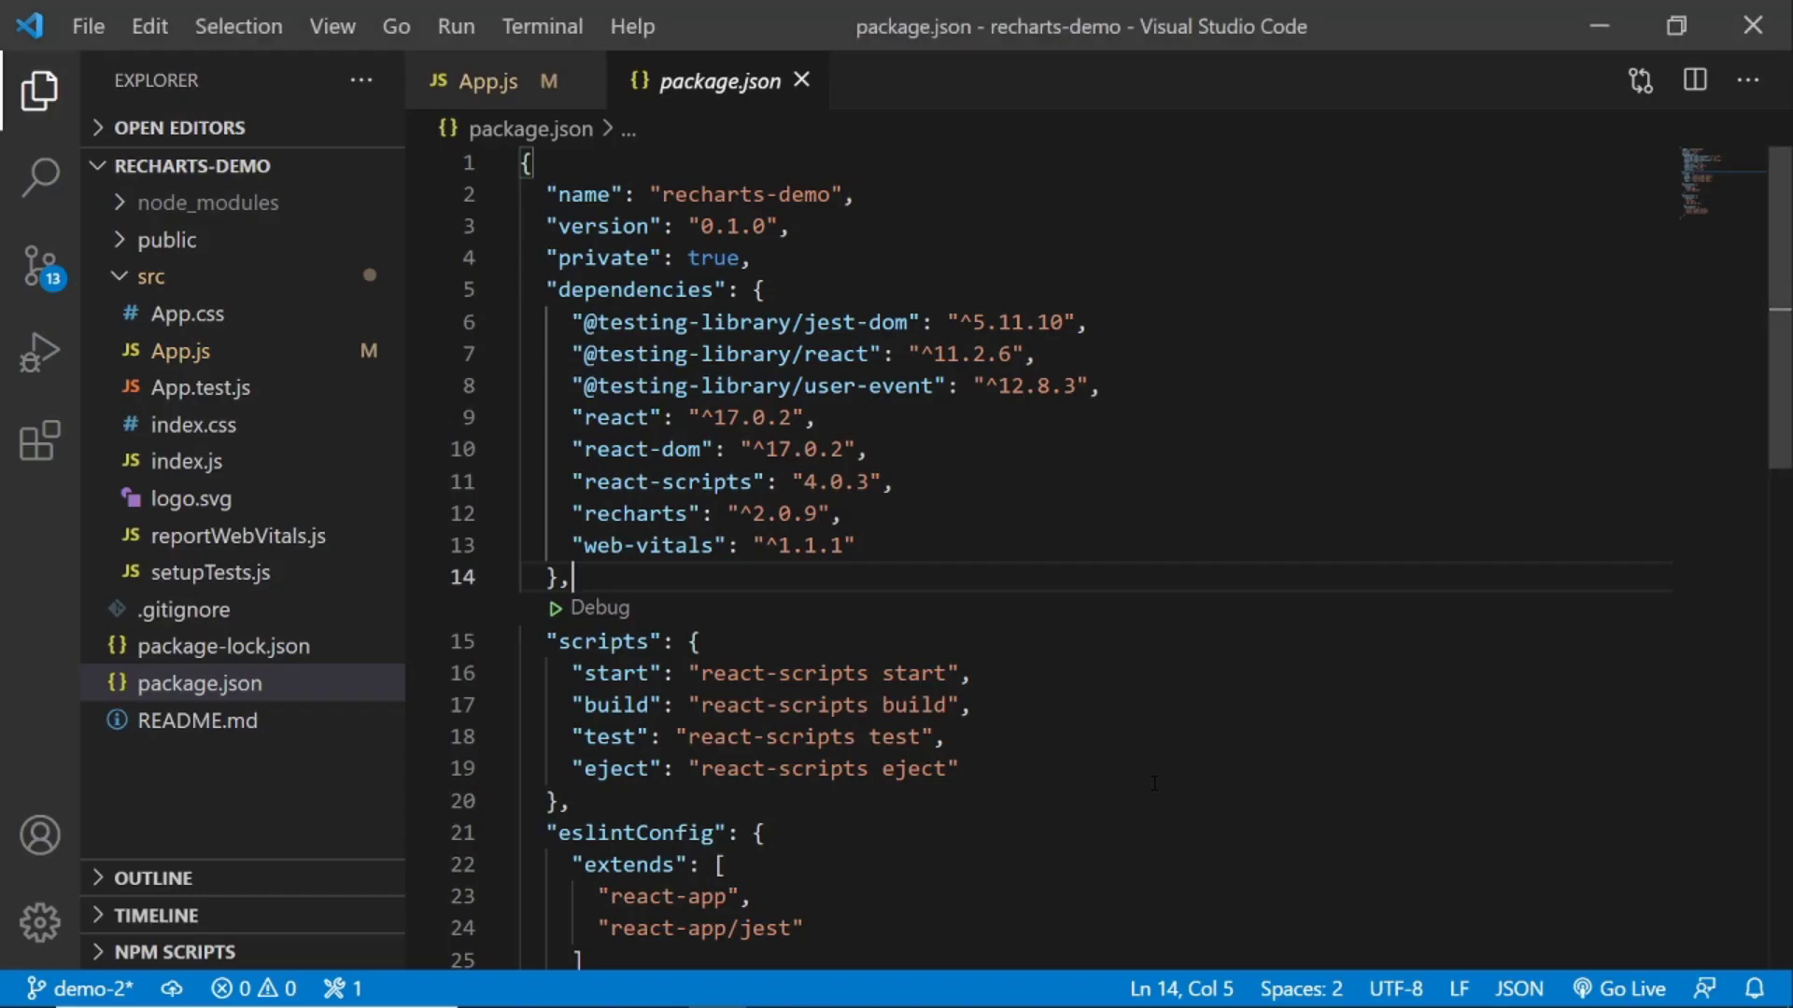
pyautogui.scroll(-5, 1015, 578)
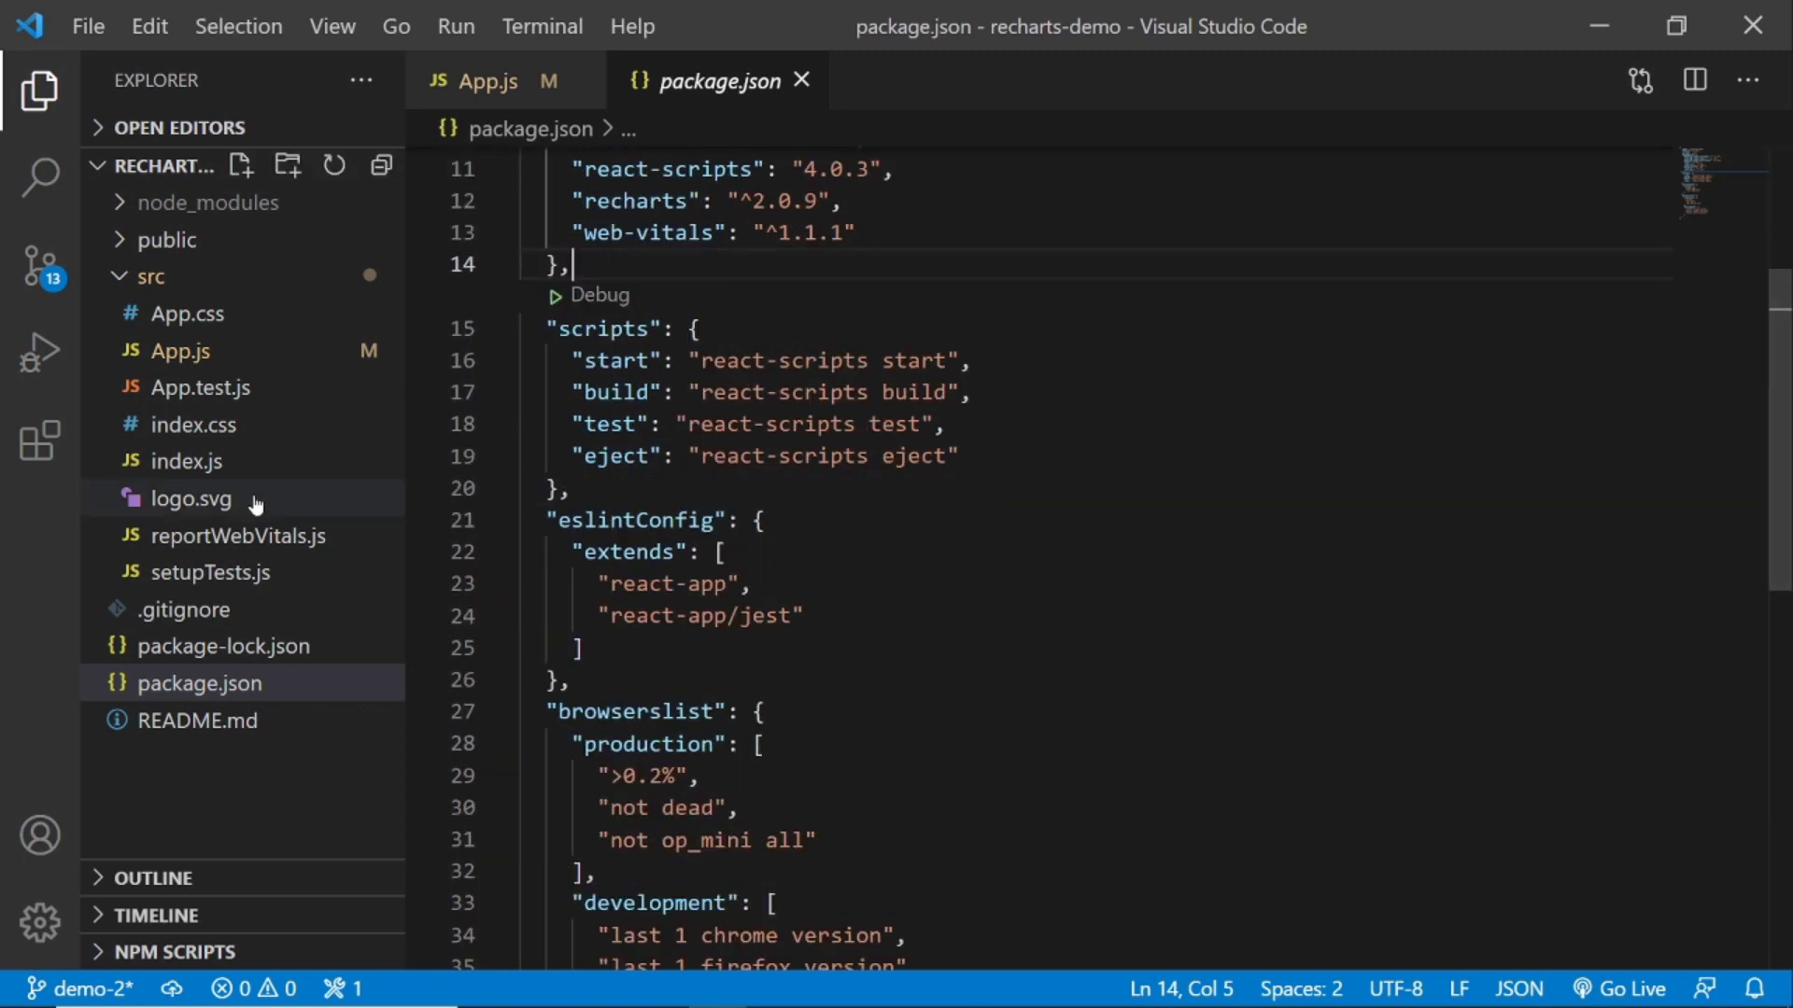
pyautogui.scroll(-5, 943, 525)
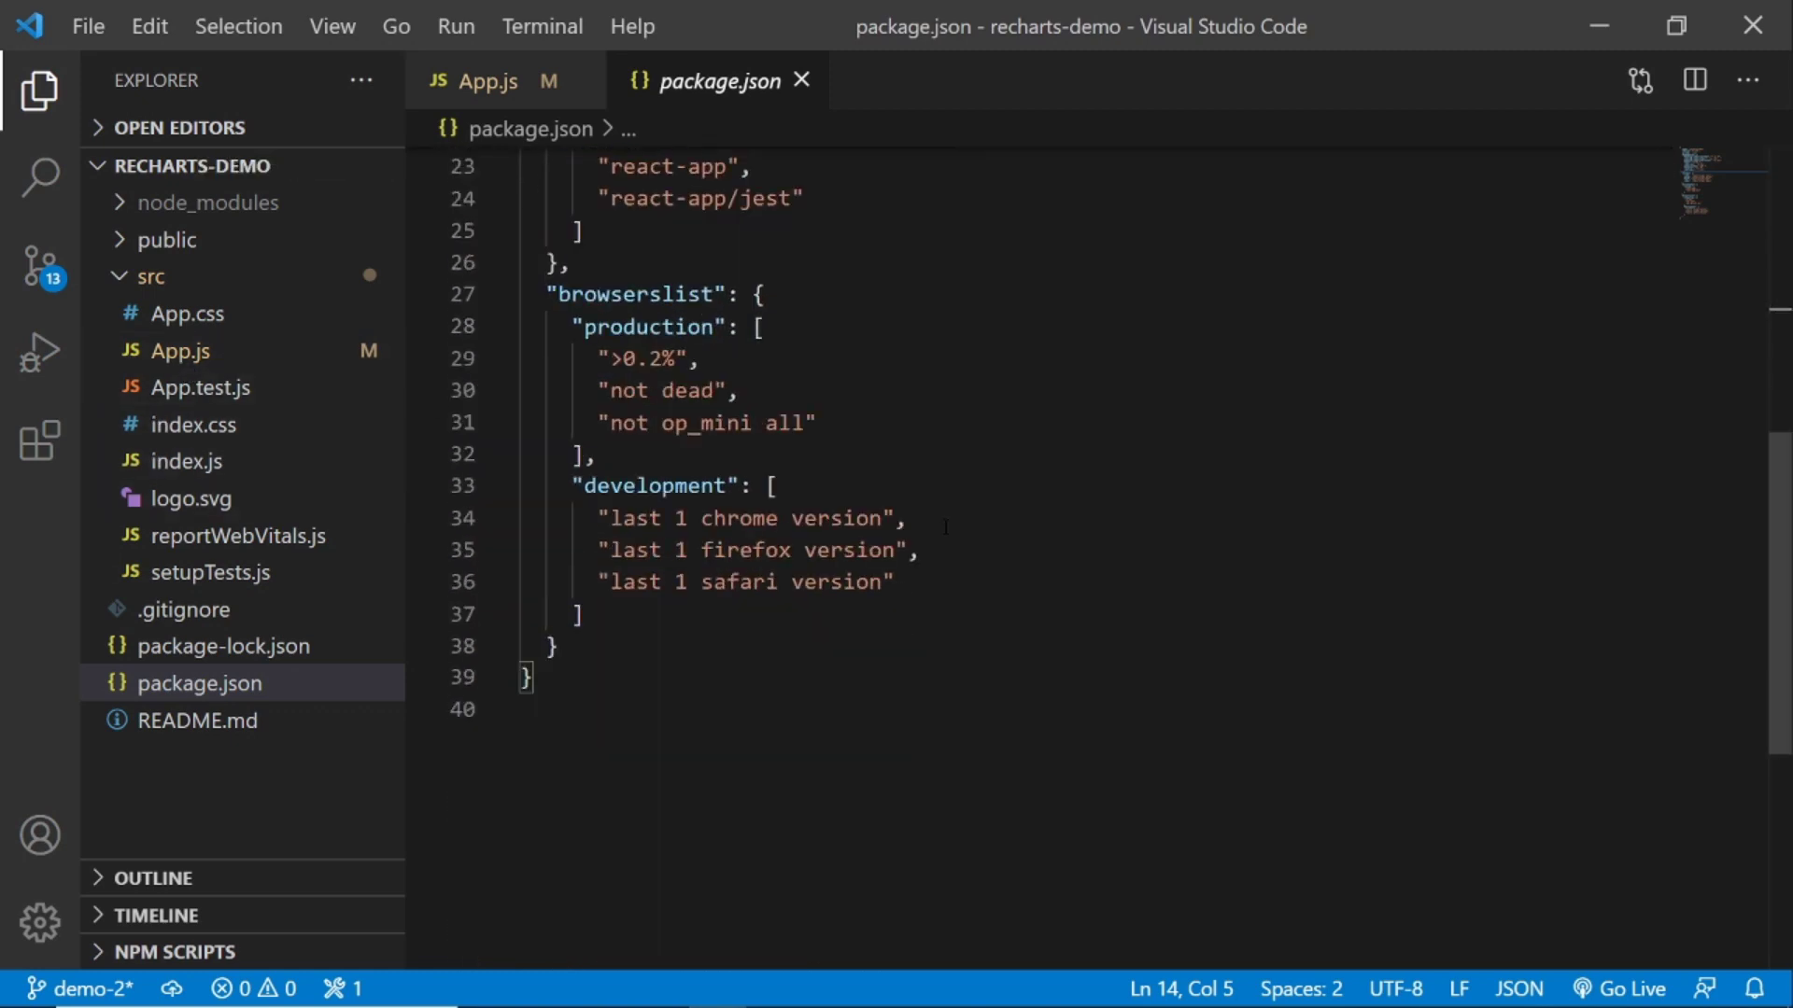
pyautogui.scroll(5, 942, 526)
pyautogui.scroll(3, 943, 524)
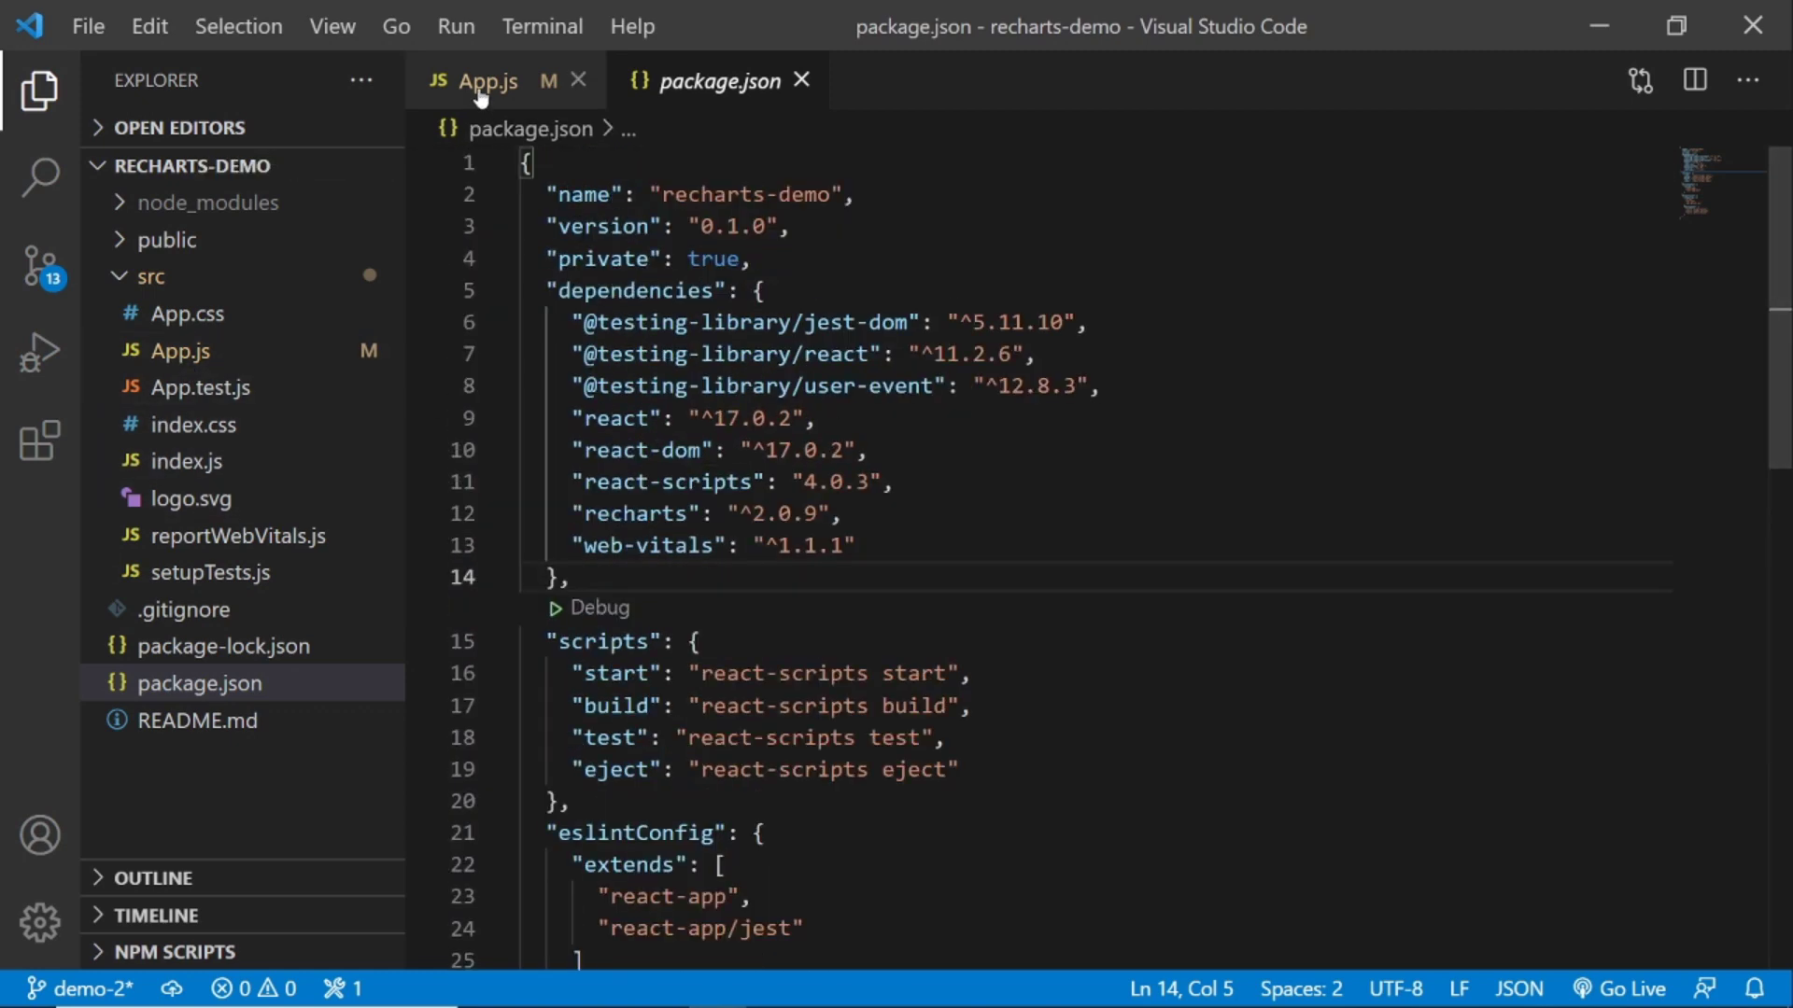
# Close the package.json tab after scrolling through it.
pyautogui.click(801, 82)
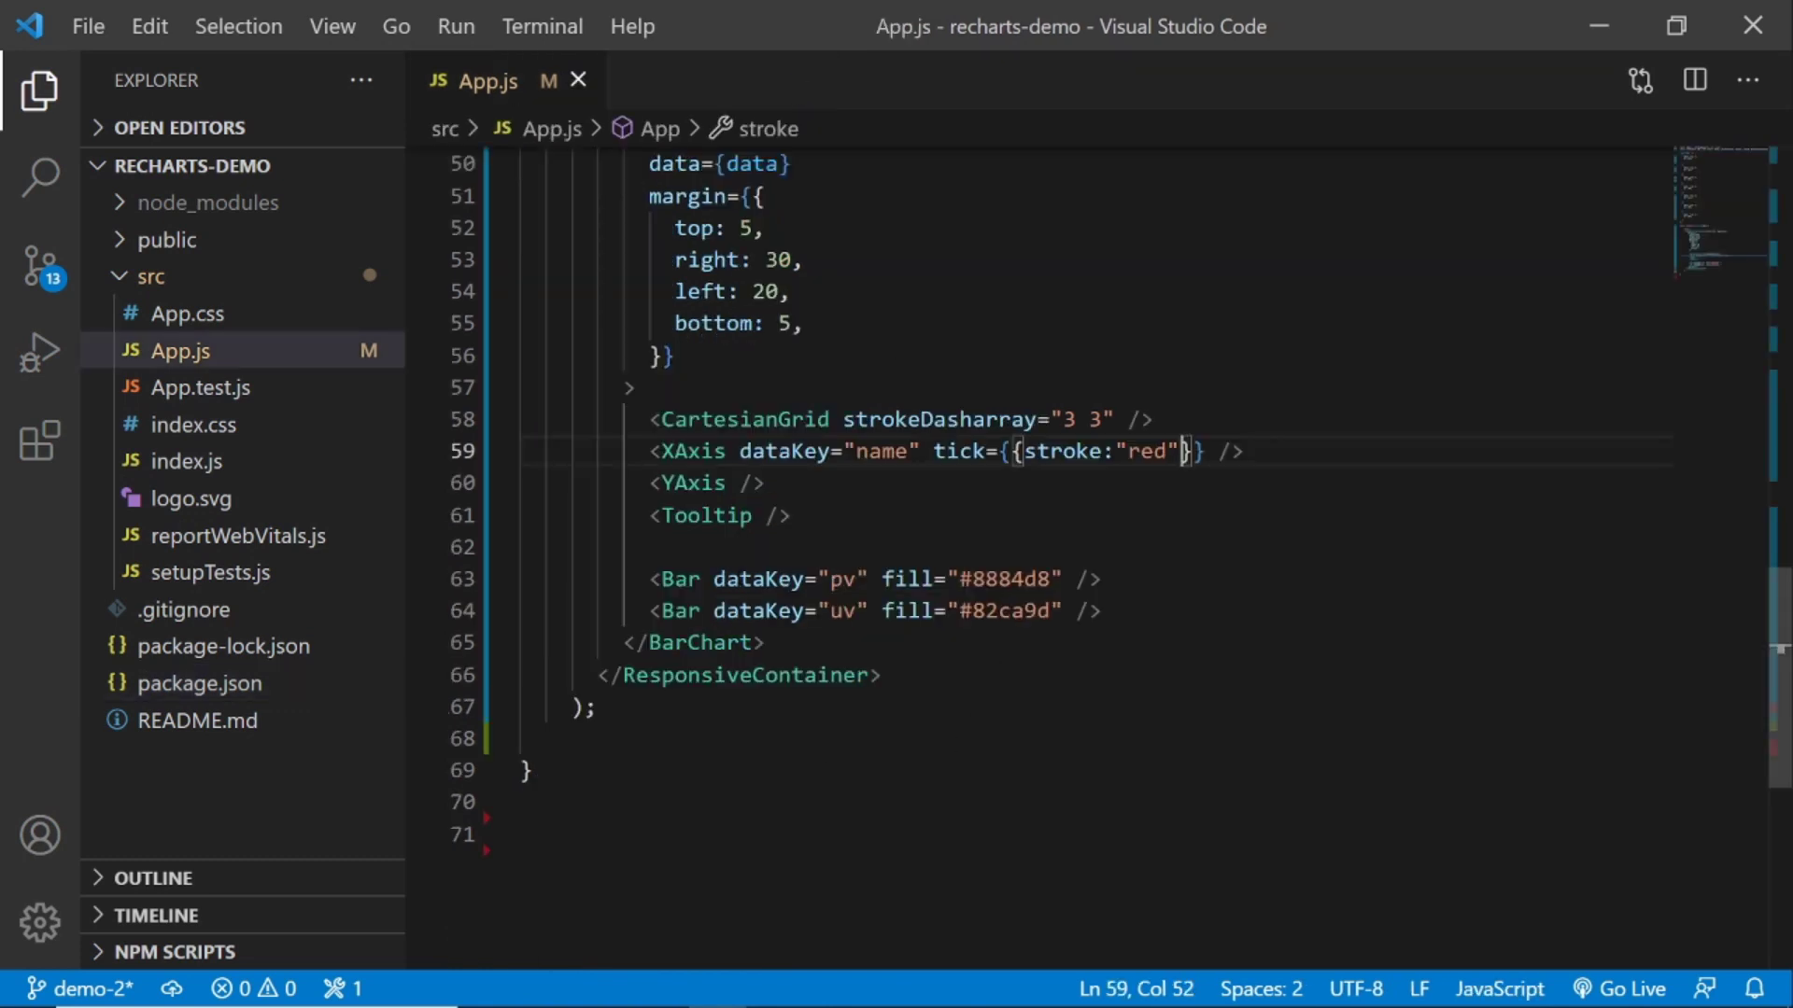
# Copy the XAxis tick={{stroke:"red"}} attribute from line 59.
pyautogui.press('Right')
pyautogui.press('Right')
pyautogui.hotkey('ctrl', 'shift', 'Left')
pyautogui.hotkey('ctrl', 'shift', 'Left')
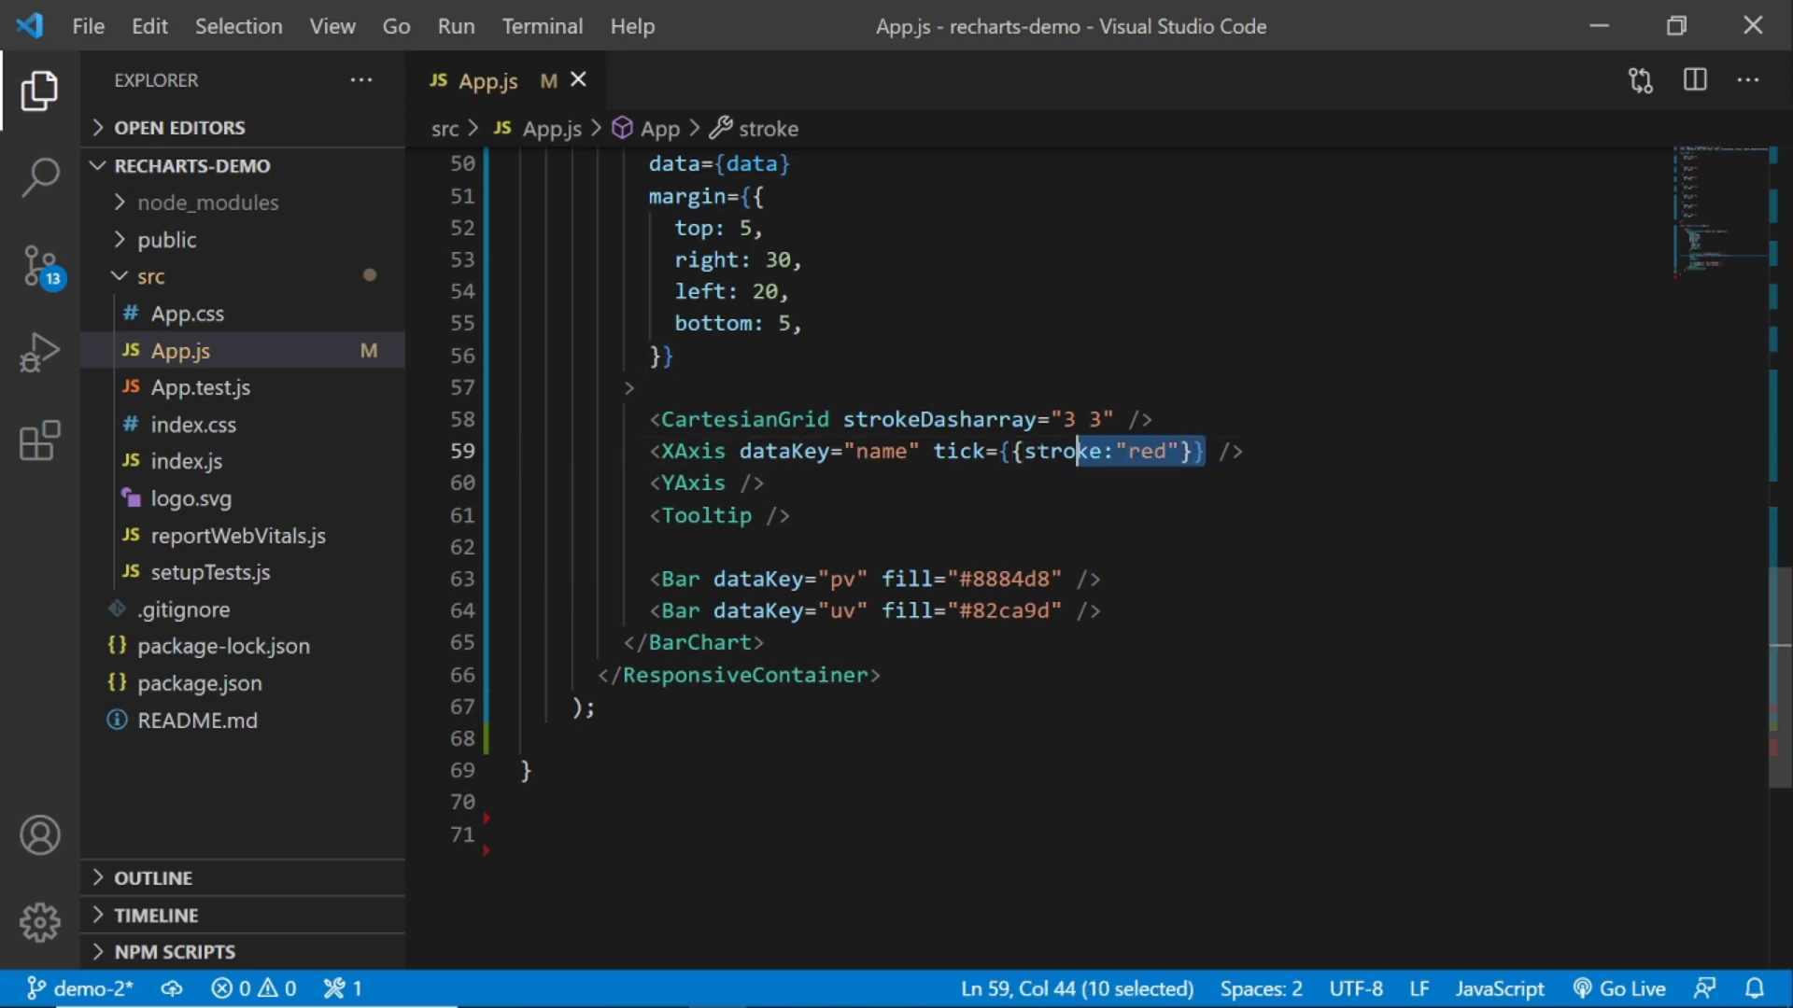
pyautogui.hotkey('ctrl', 'shift', 'Left')
pyautogui.hotkey('ctrl', 'shift', 'Left')
pyautogui.hotkey('shift', 'Left')
pyautogui.hotkey('ctrl', 'c')
pyautogui.rightClick(1163, 451)
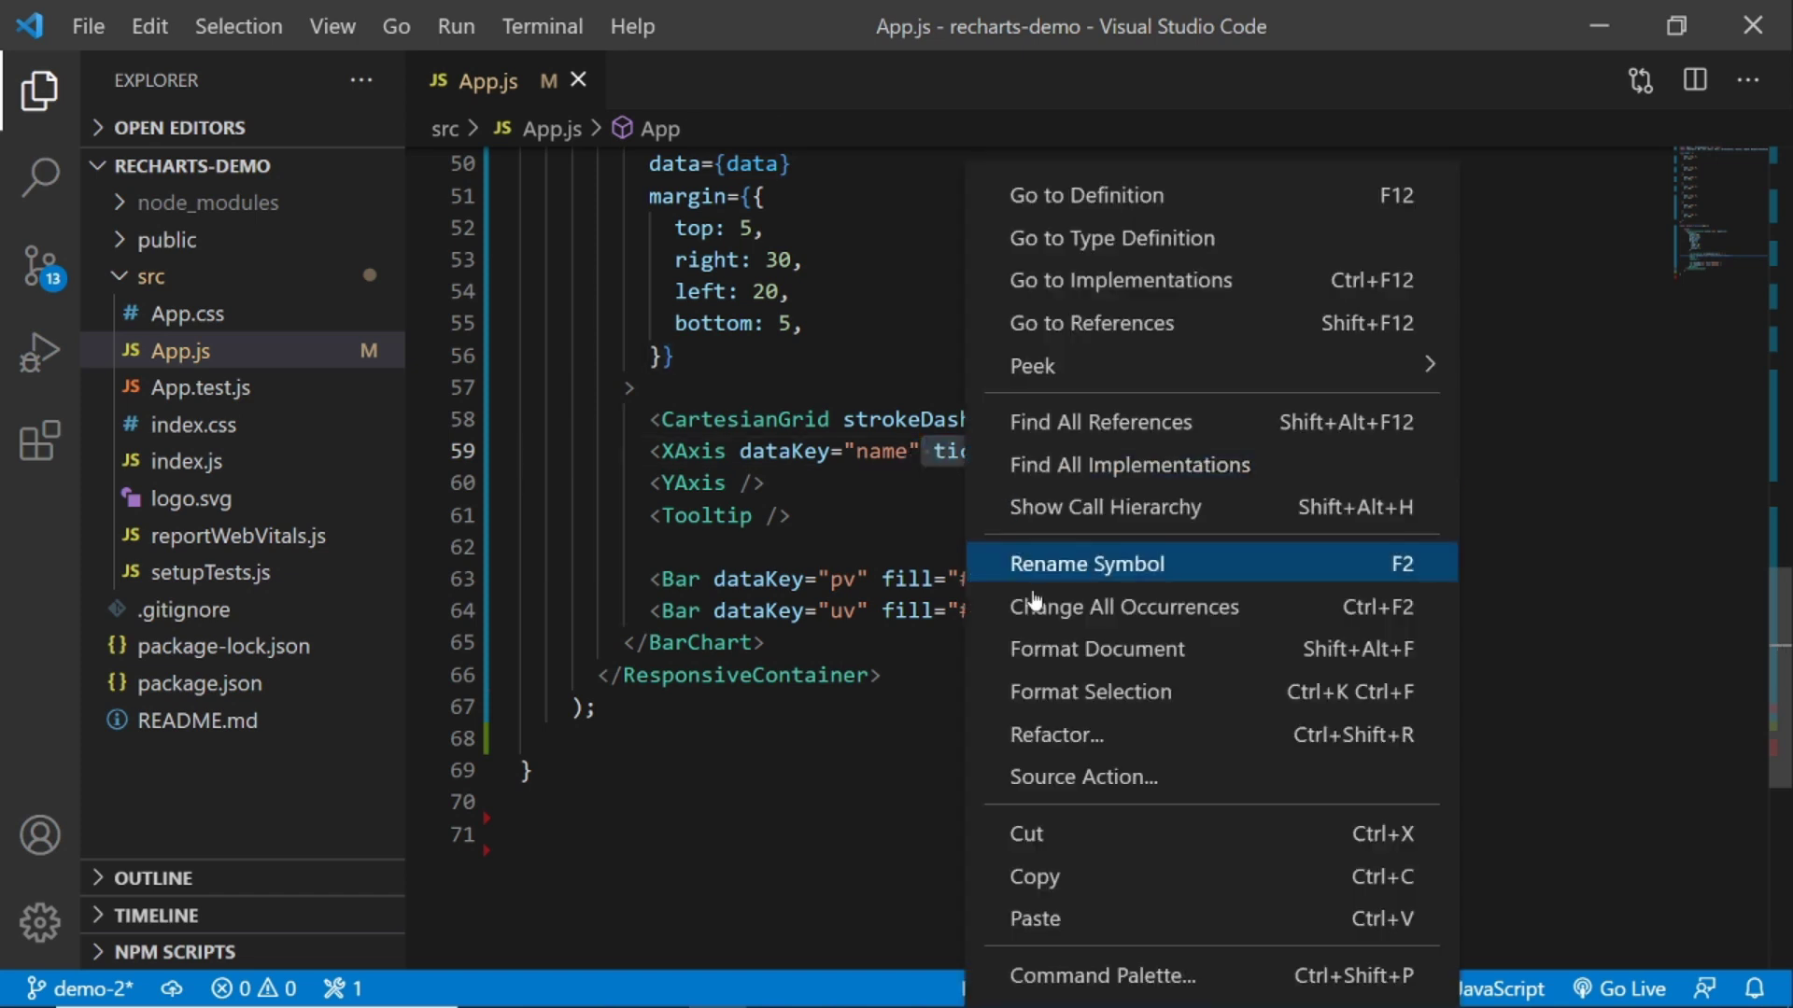
pyautogui.click(1066, 878)
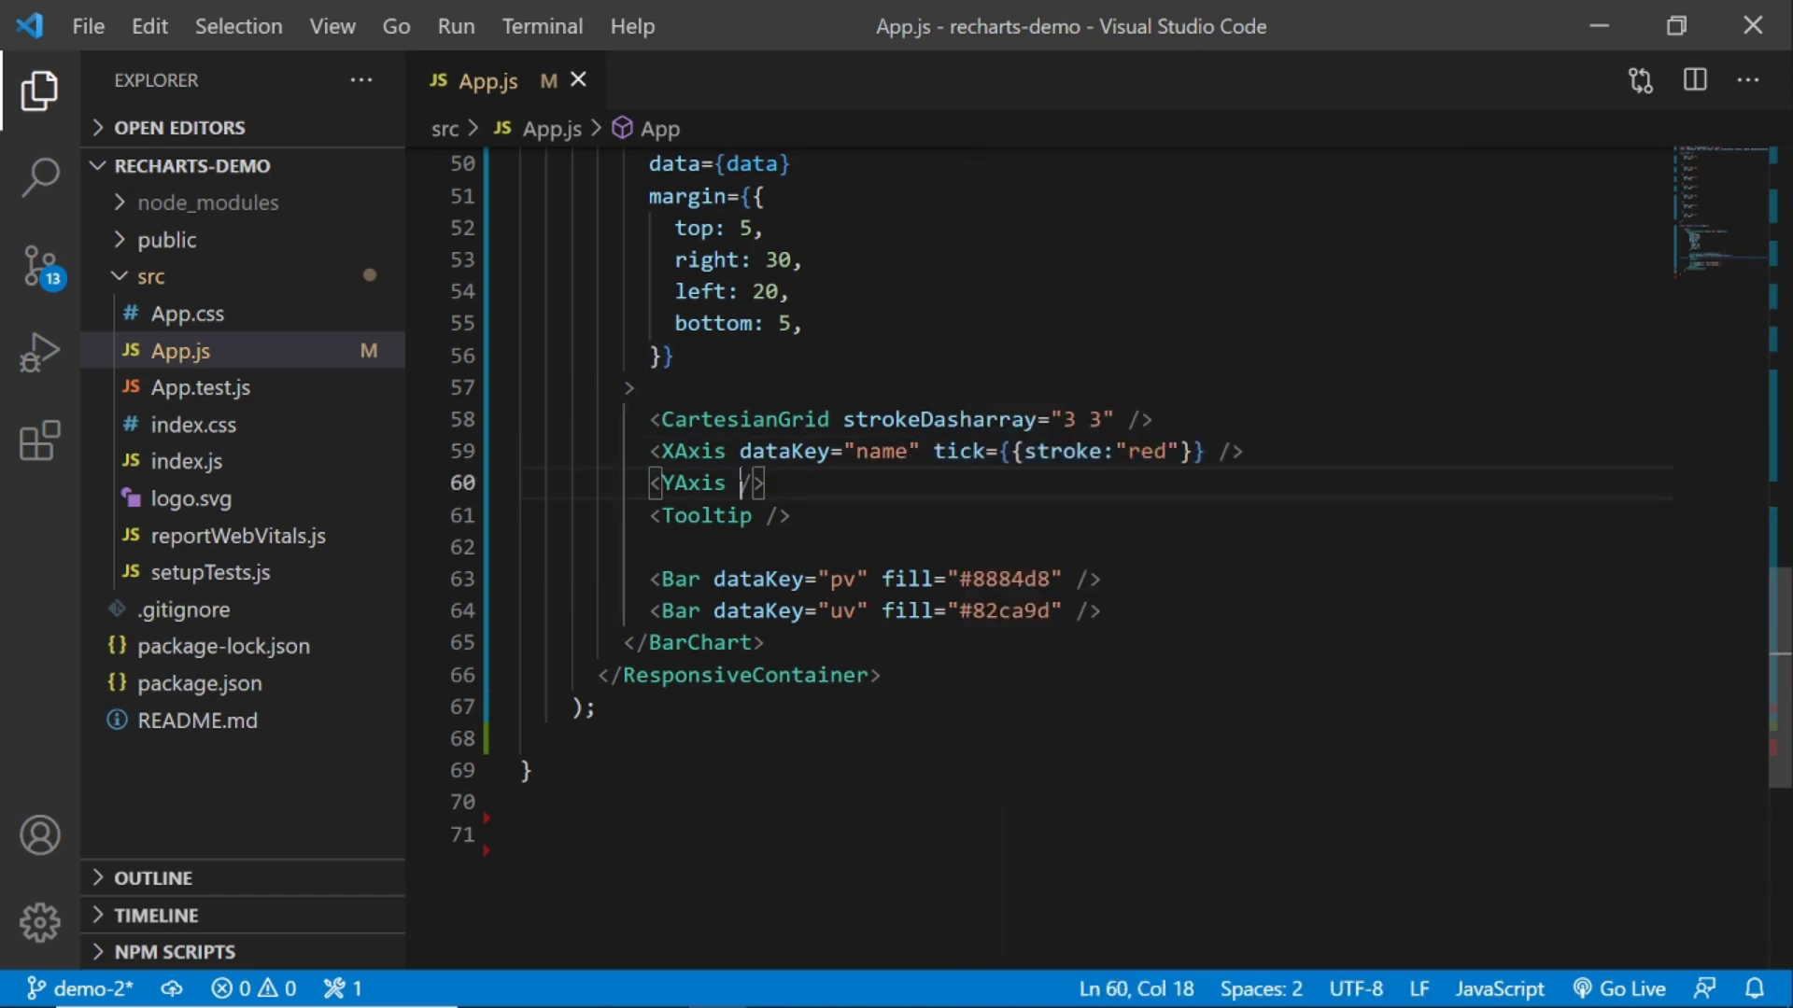
# Paste the tick style onto the YAxis with stroke "white" and view the chart in Chrome.
pyautogui.hotkey('ctrl', 'v')
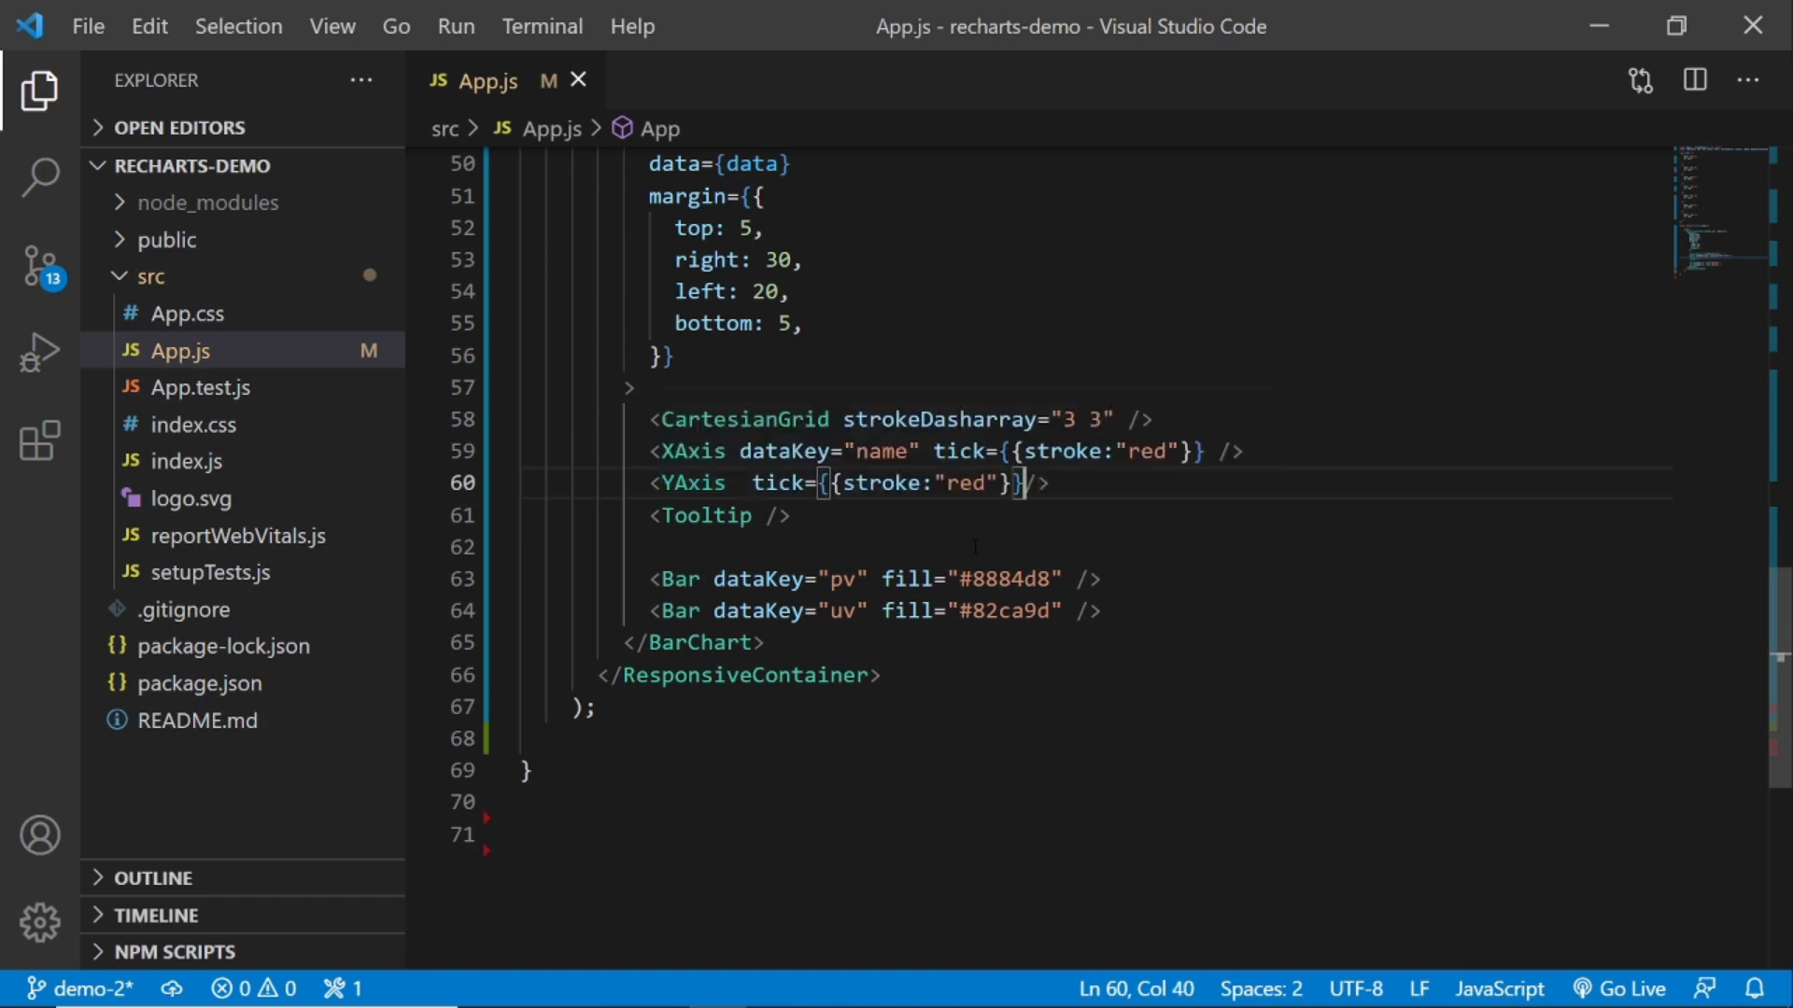
pyautogui.press('Left')
pyautogui.press('Left')
pyautogui.press('Left')
pyautogui.press('BackSpace')
pyautogui.press('BackSpace')
pyautogui.press('BackSpace')
pyautogui.write('white')
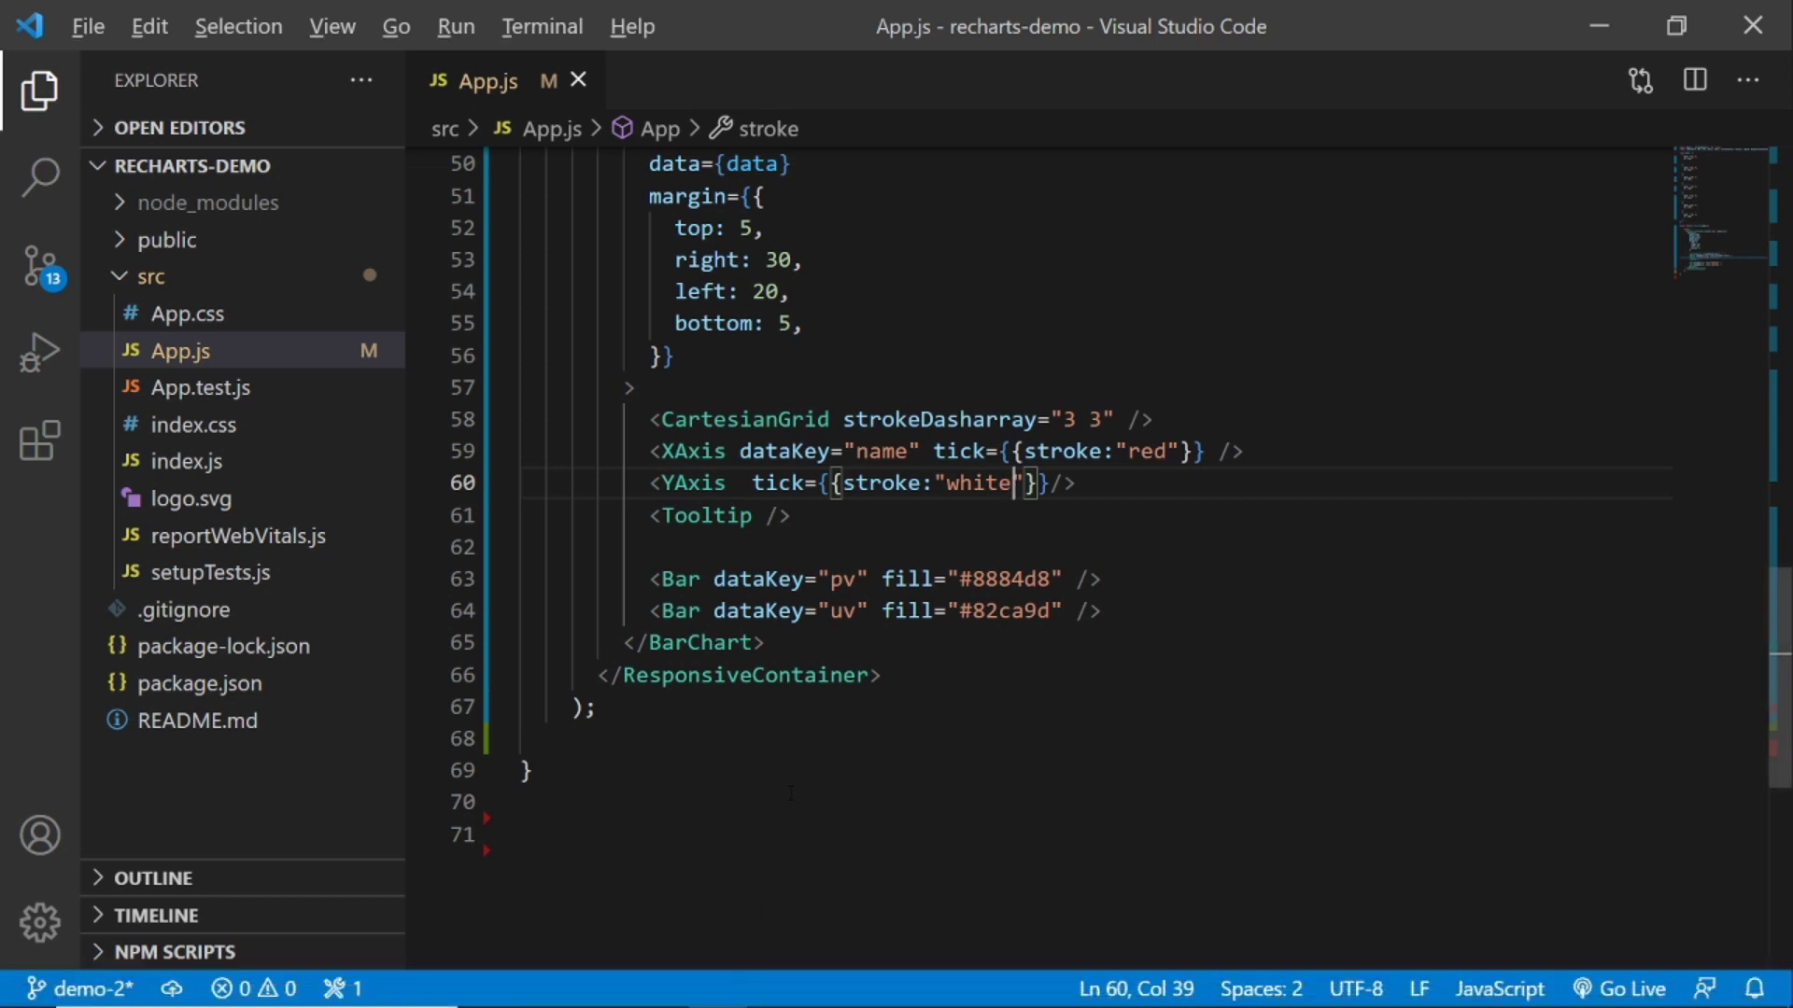
pyautogui.hotkey('alt', 'Tab')
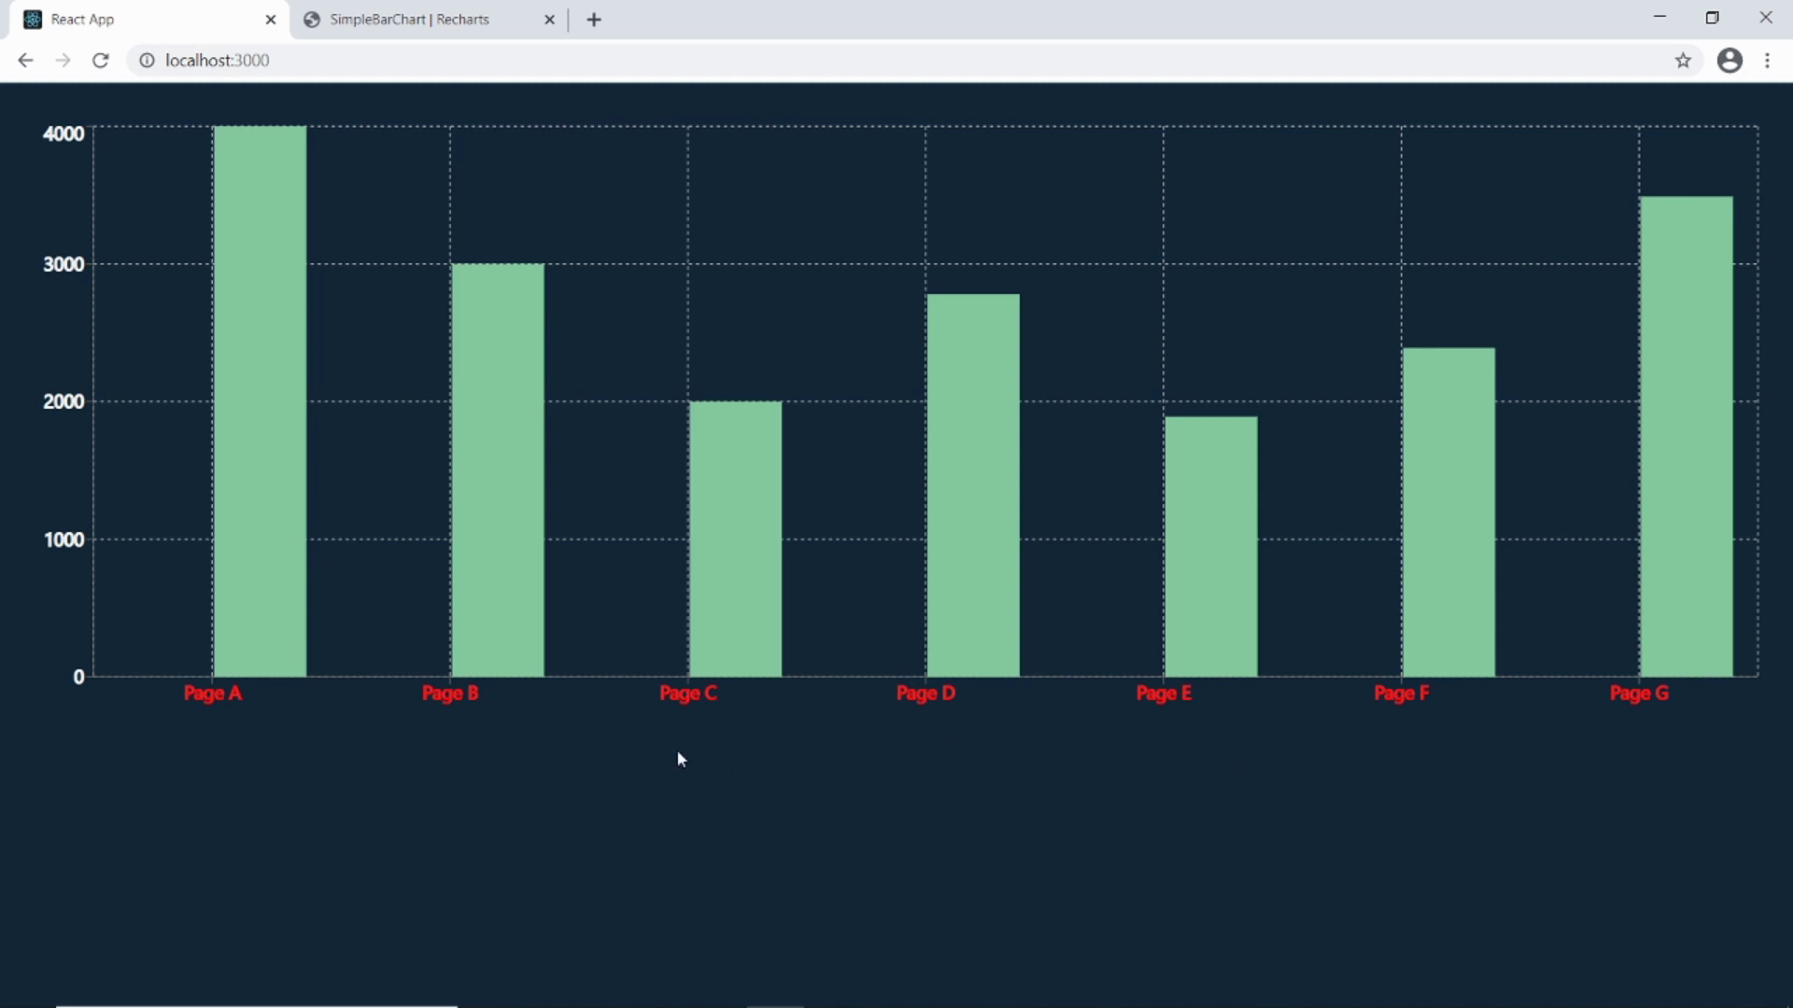
# Restore Chrome's window, then drag its left edge to the screen's left side.
pyautogui.click(1712, 17)
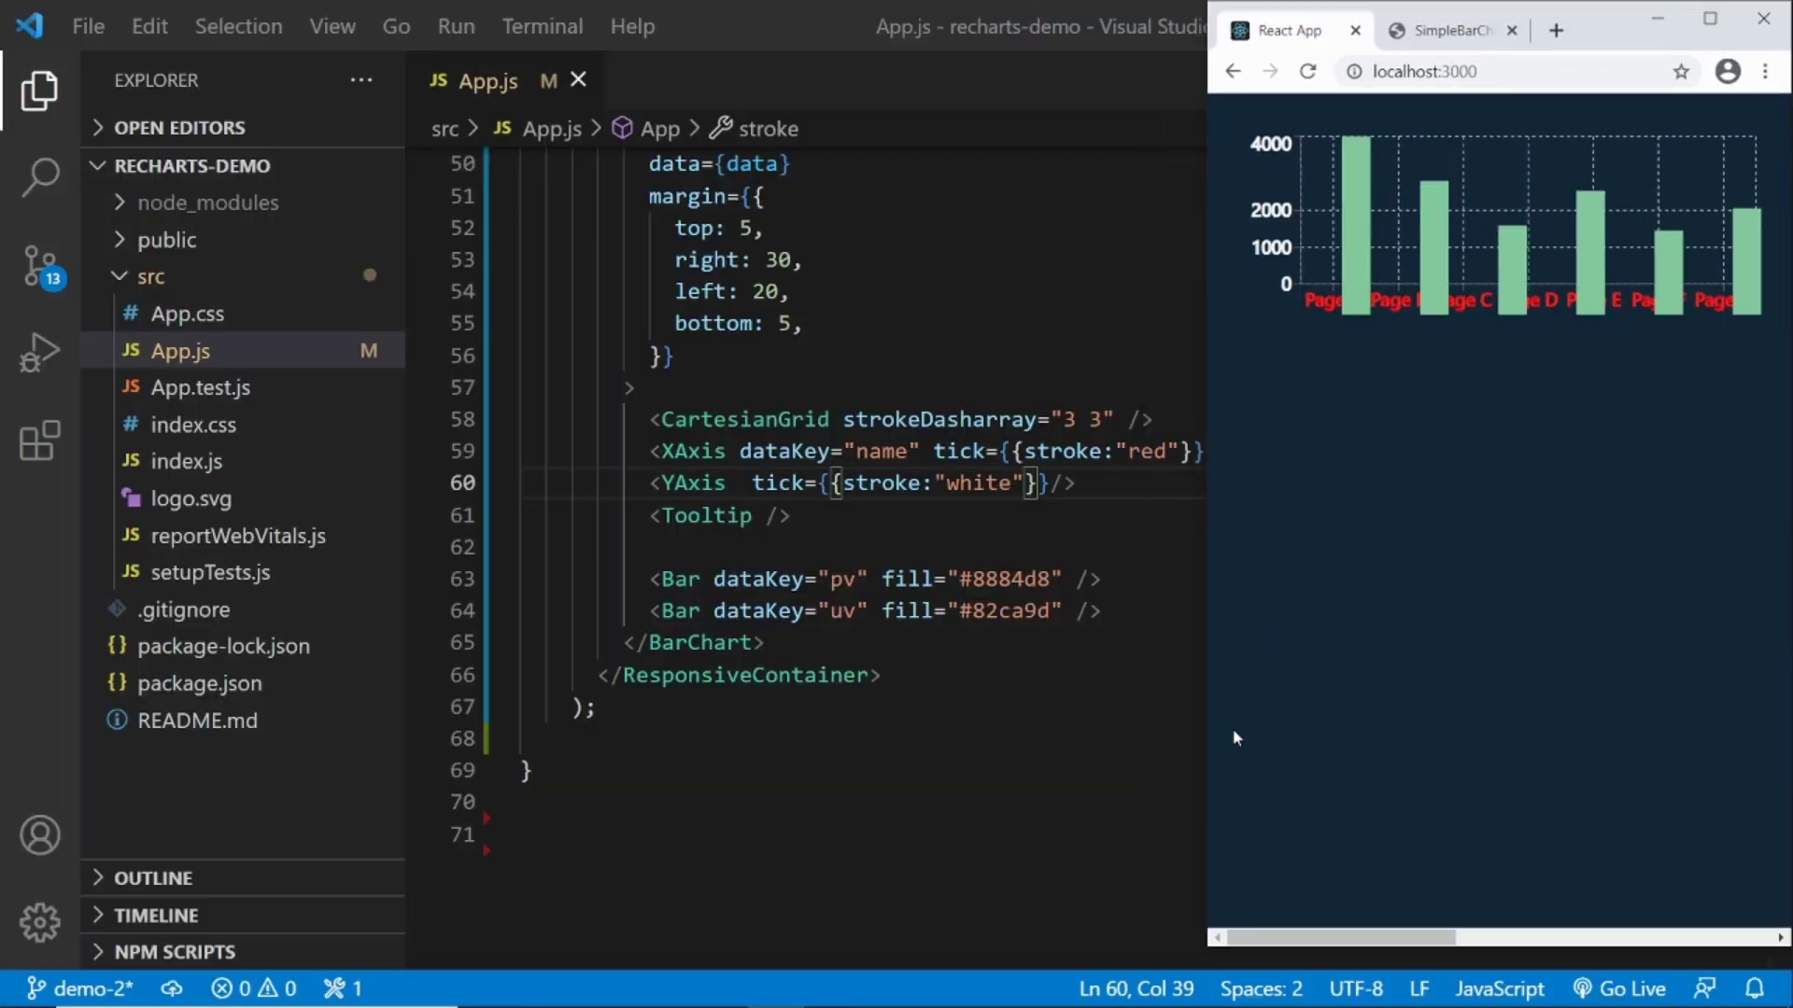
pyautogui.moveTo(1200, 766)
pyautogui.mouseDown()
pyautogui.moveTo(211, 687)
pyautogui.moveTo(5, 632)
pyautogui.mouseUp()
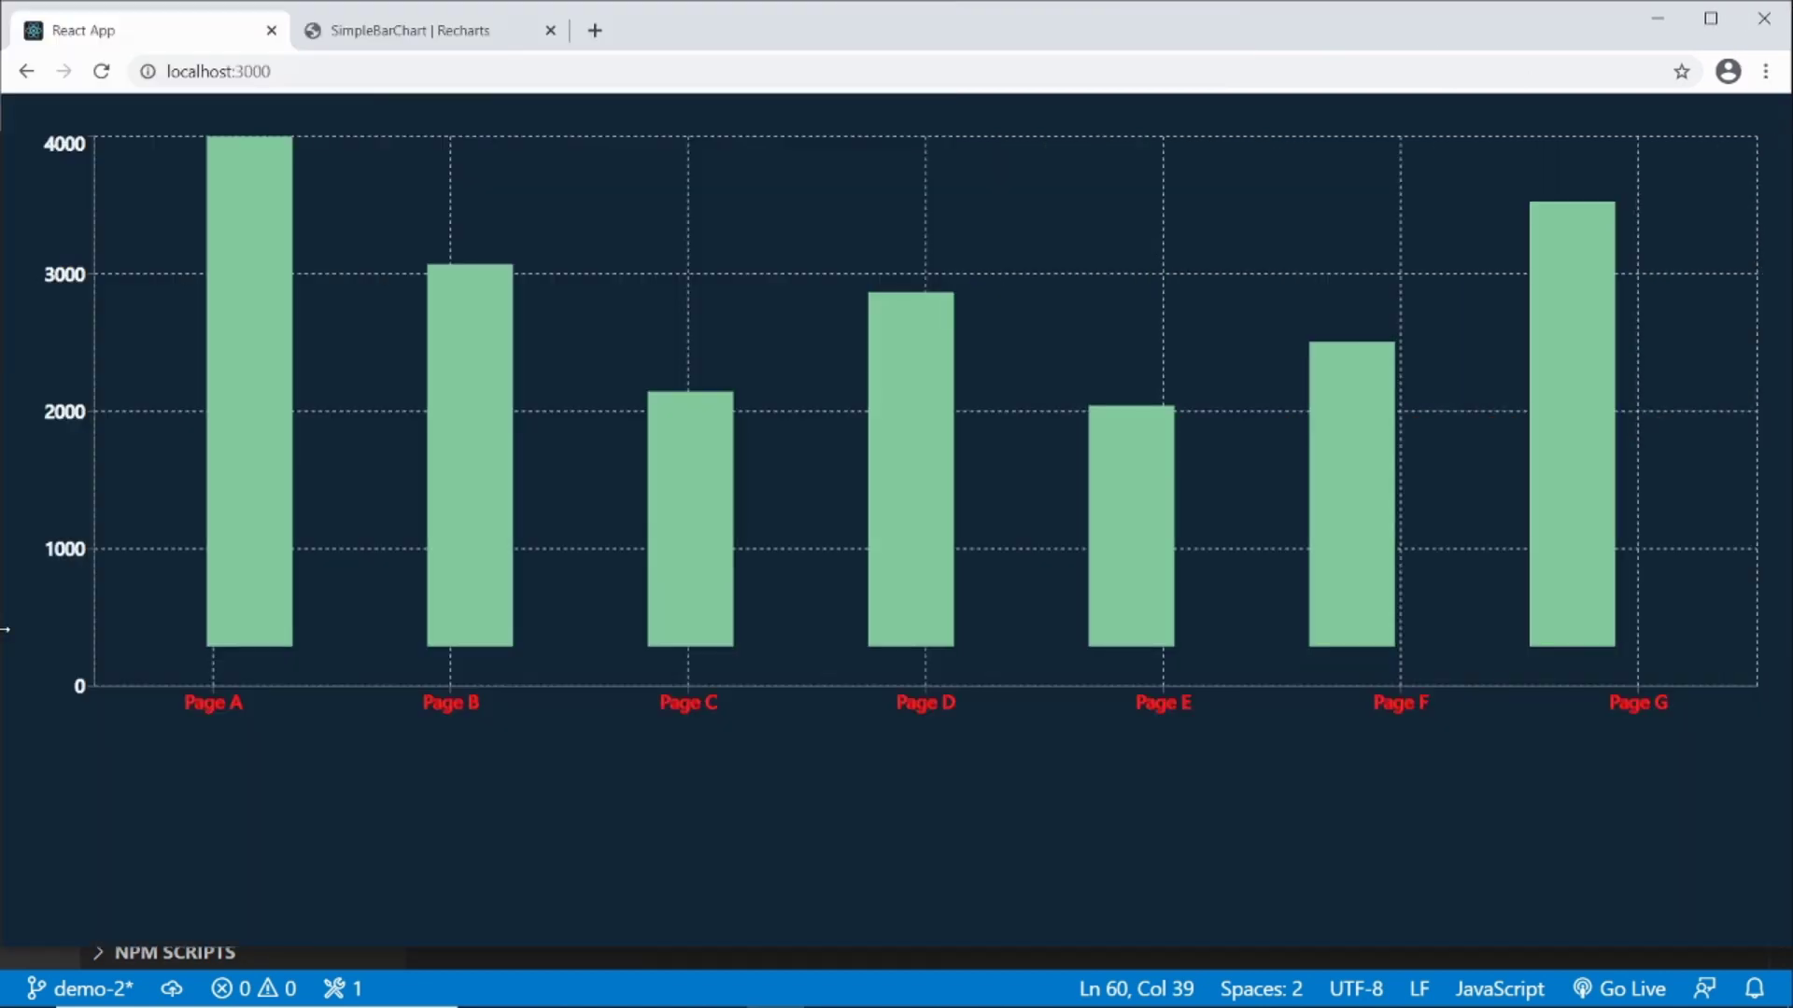